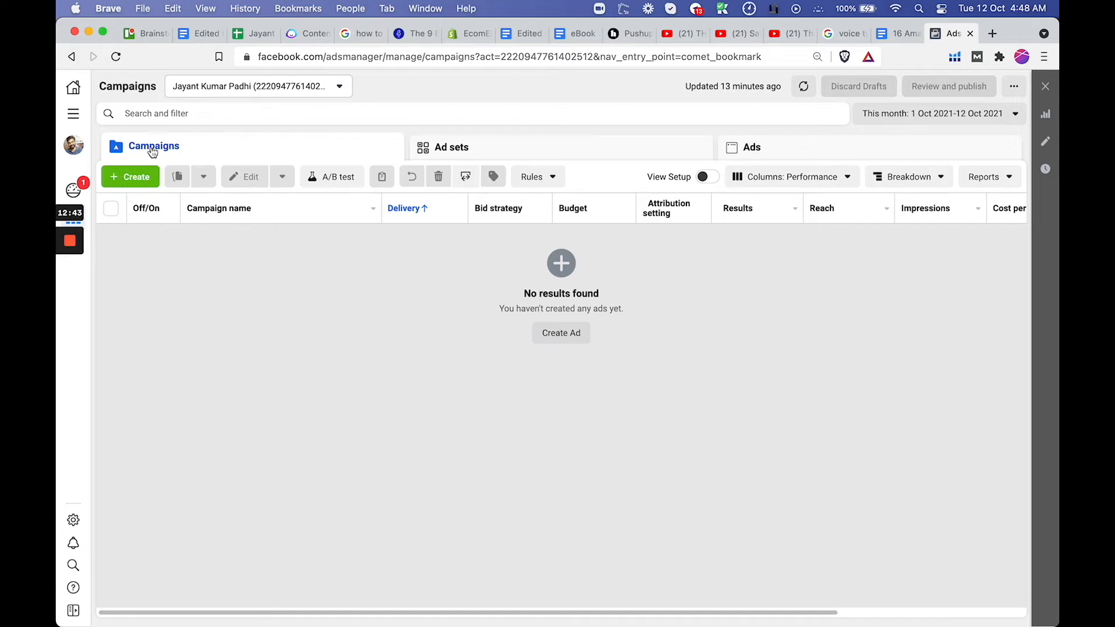
Start a new ad campaign with Conversions as its objective
left_click(133, 184)
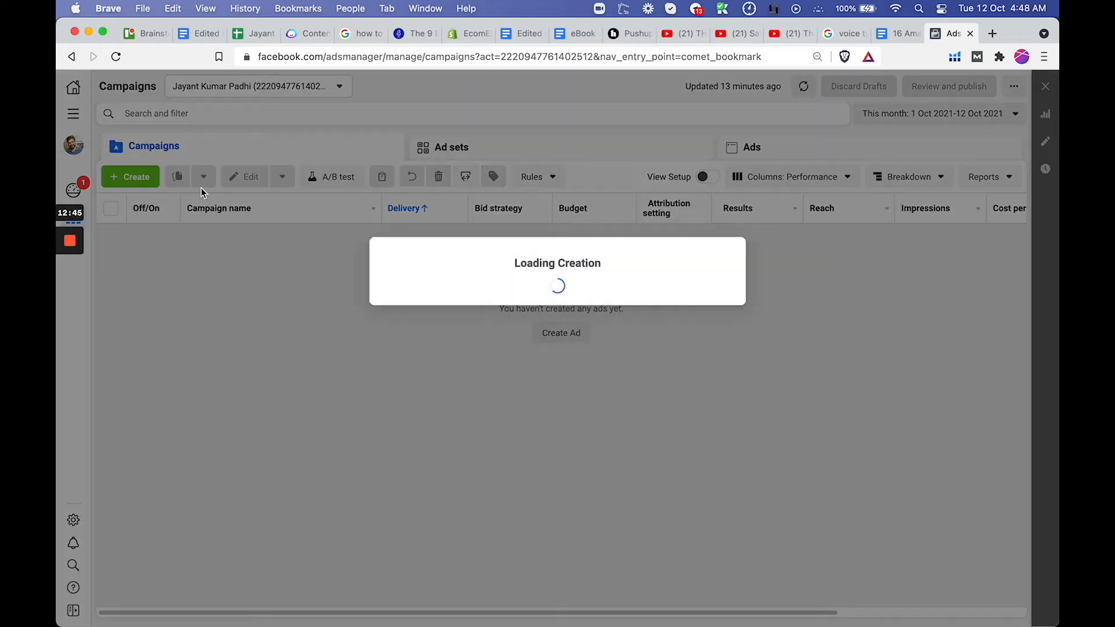
mouse_move(601, 265)
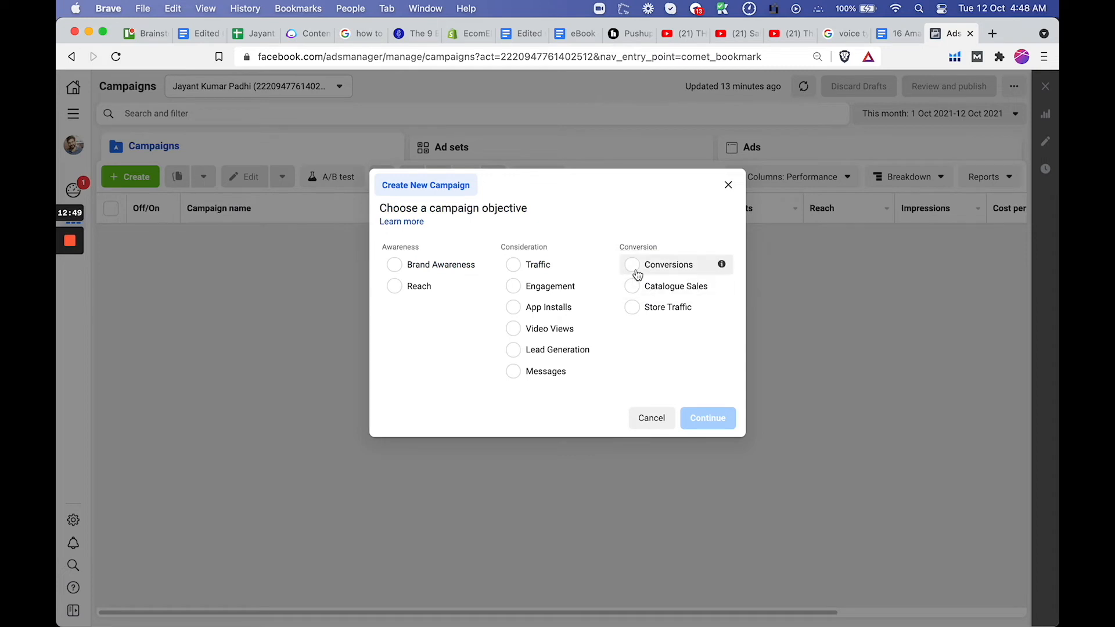
left_click(636, 272)
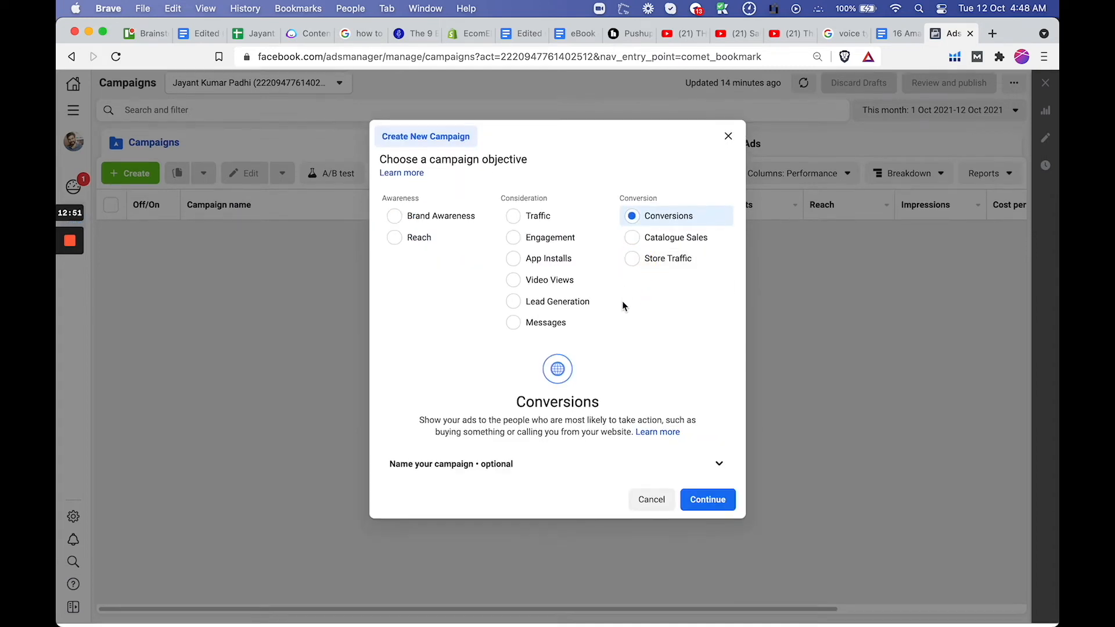
Name the new campaign "Pikachu Doll" in the optional naming section
left_click(645, 468)
left_click(555, 446)
type("P")
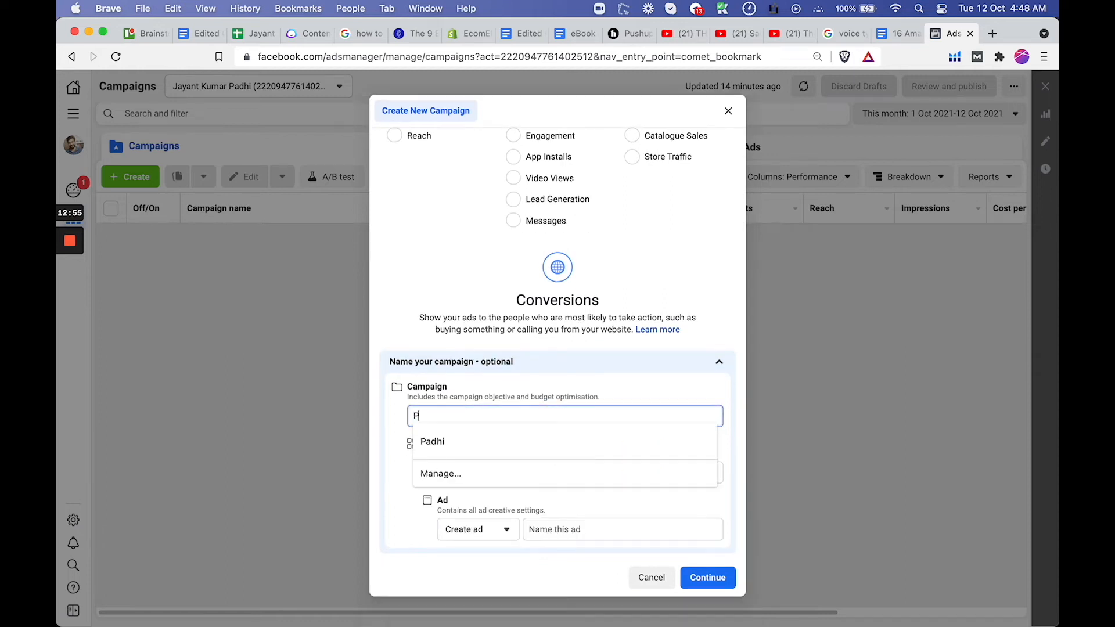
type("okachu")
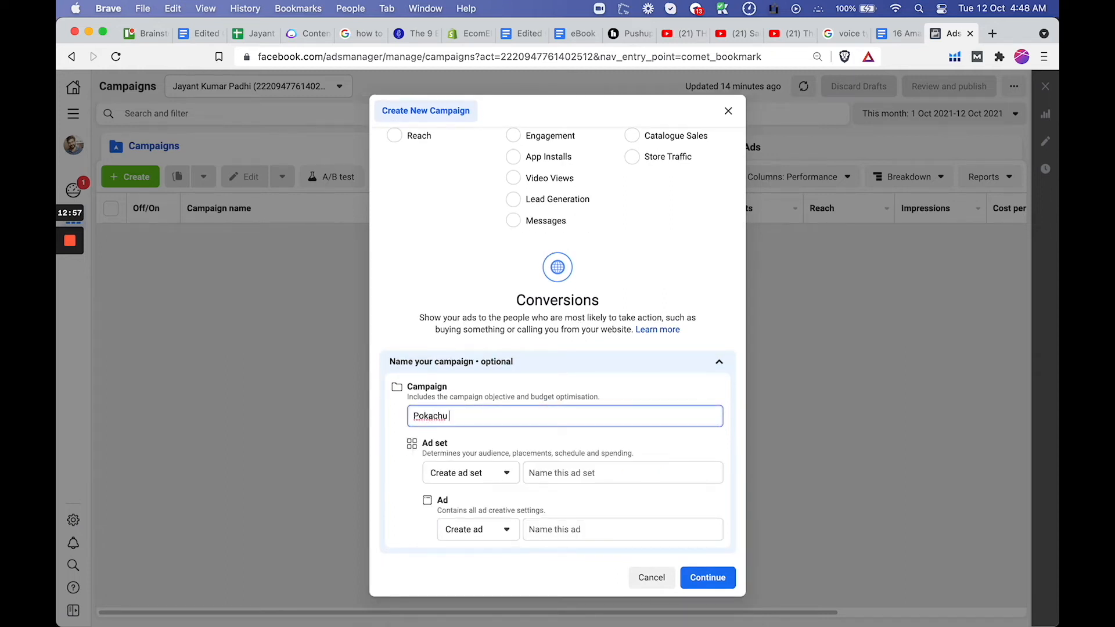
key("BackSpace")
key("BackSpace")
key("BackSpace")
key("BackSpace")
key("BackSpace")
key("BackSpace")
type("ikac")
left_click(607, 471)
left_click(563, 446)
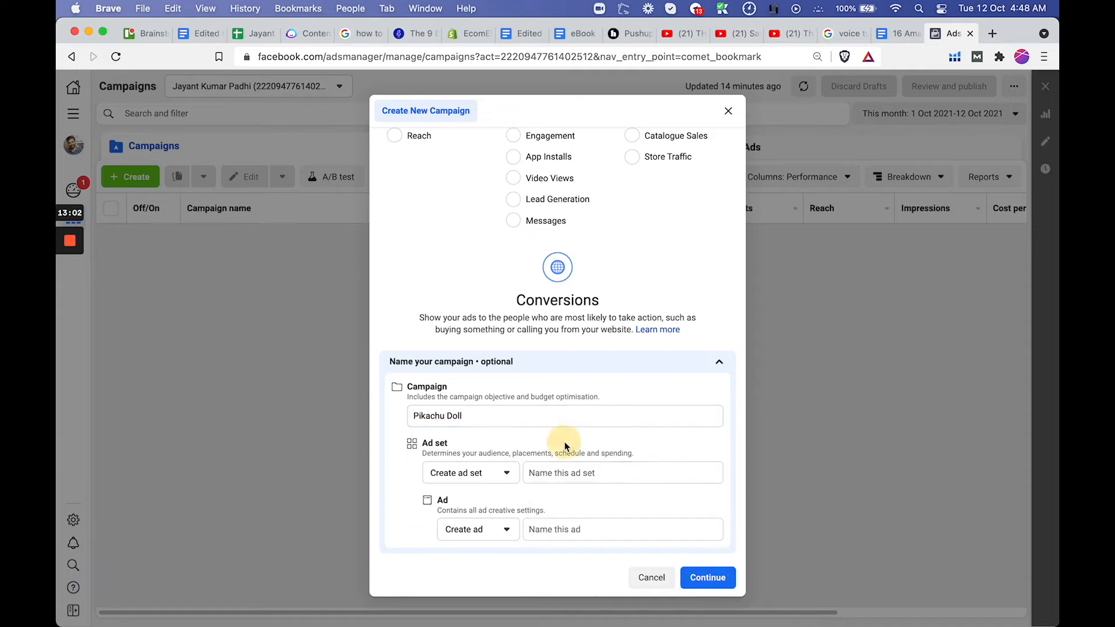
Name the ad set "Anime" and the ad "Pikachu Doll Images & Video", and continue to the campaign settings
left_click(552, 472)
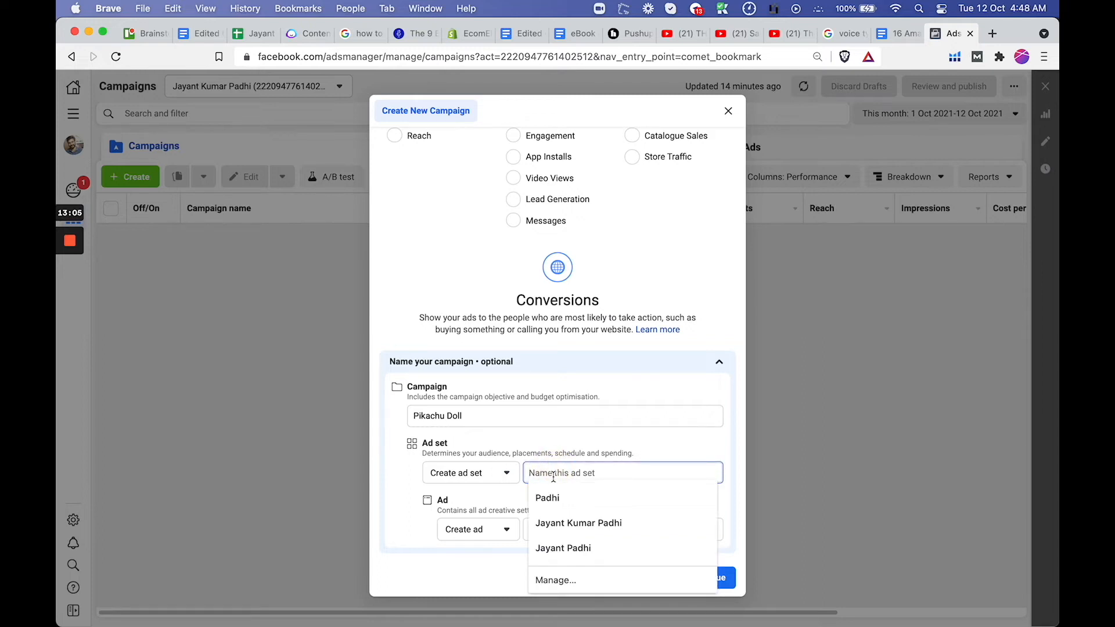
type("Anime")
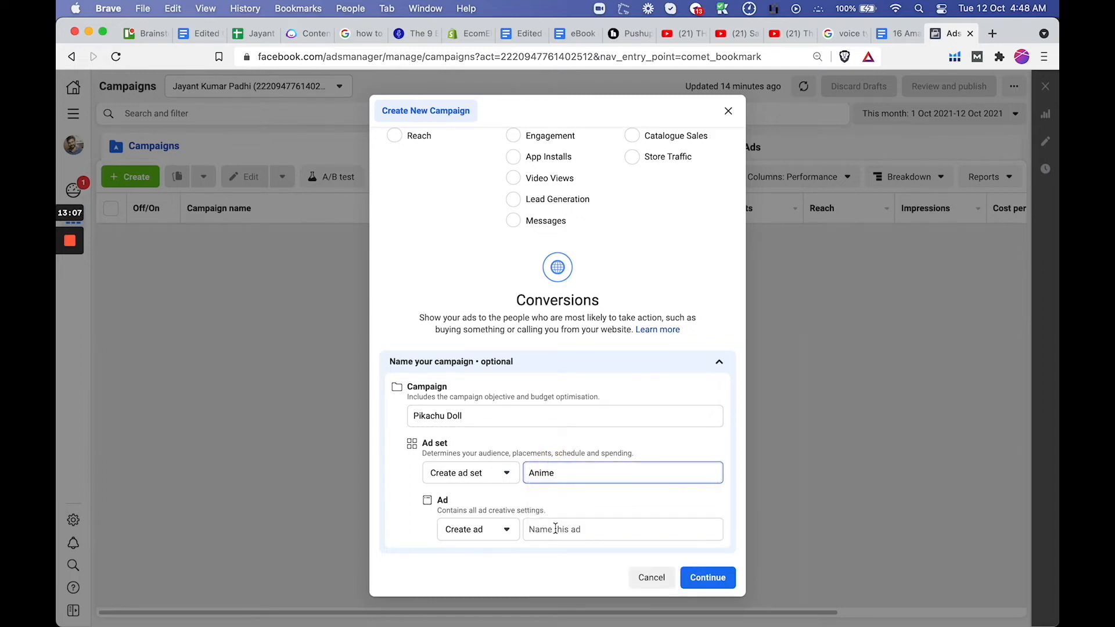
left_click(555, 528)
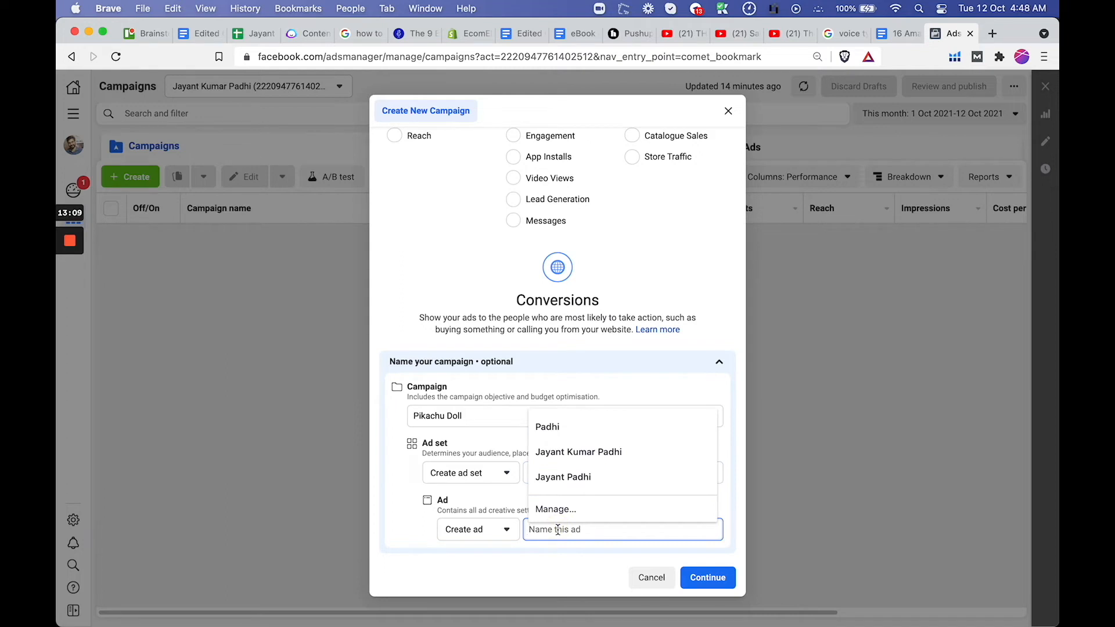
type("[Car")
key("BackSpace")
key("BackSpace")
key("BackSpace")
key("BackSpace")
type("Pikachu Doll Images")
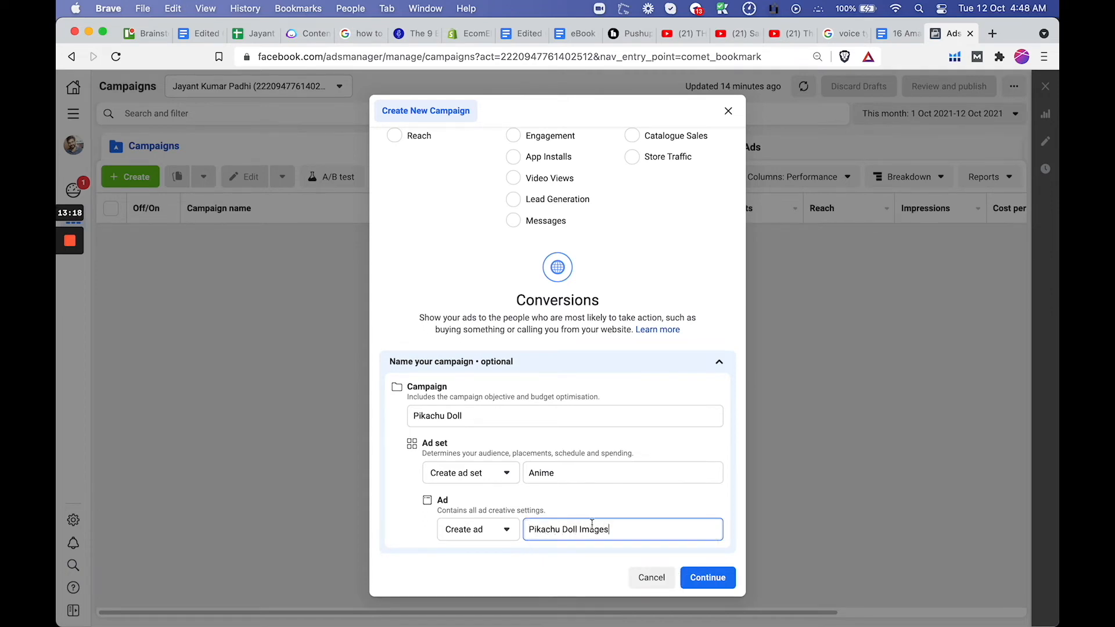
left_click(716, 580)
left_click(709, 579)
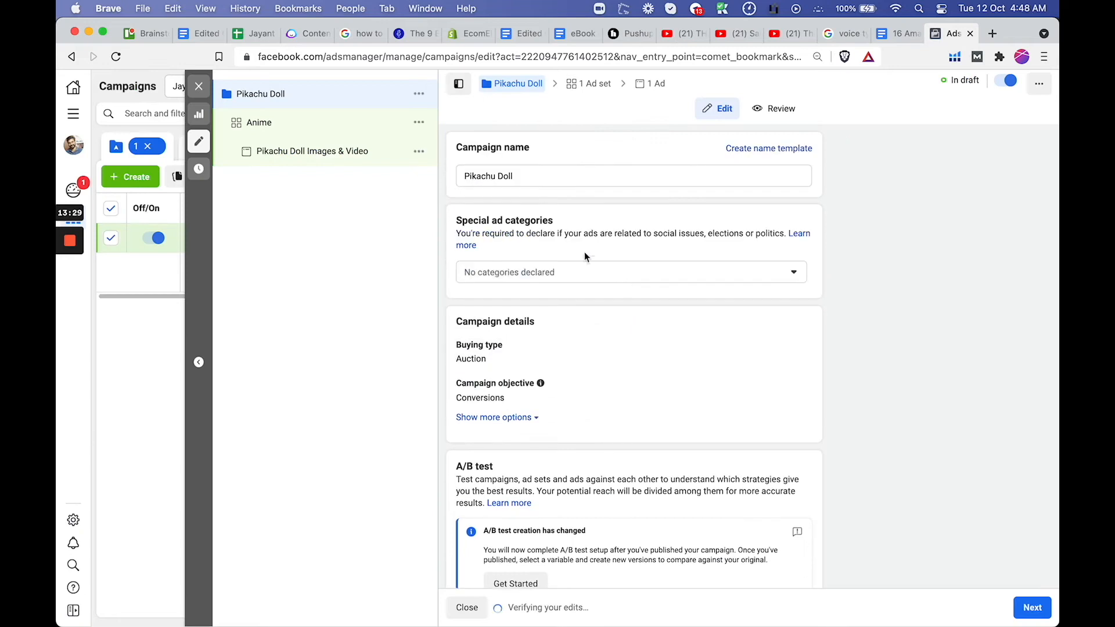
Turn on campaign budget optimisation with a daily budget of ₹1,000 and proceed to the ad set settings
scroll(475, 335, "down", 3)
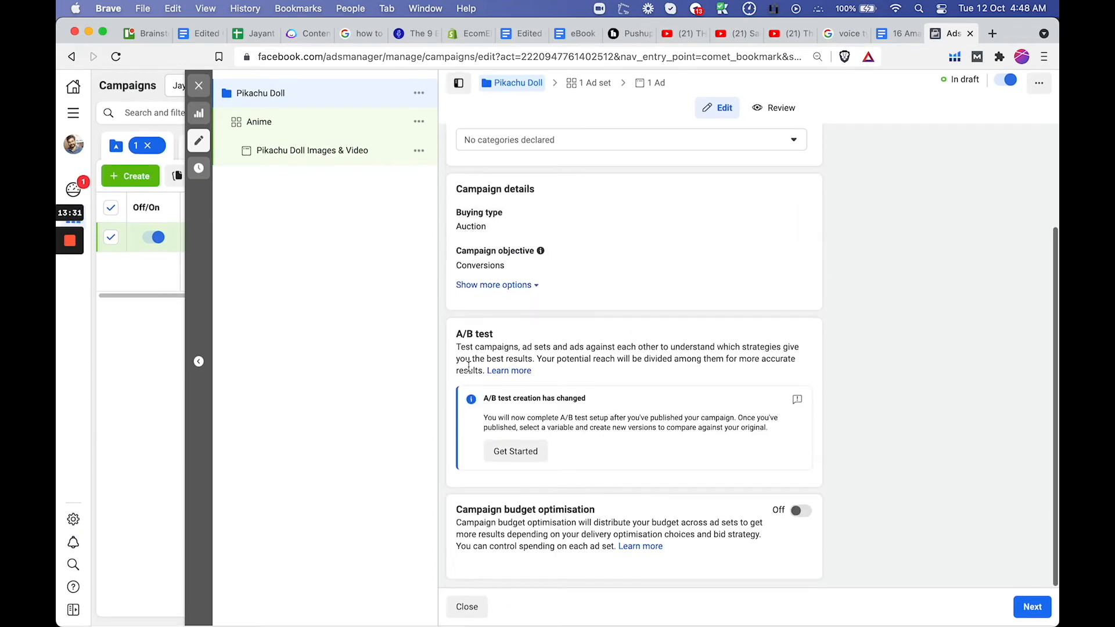
left_click(809, 518)
scroll(807, 517, "down", 3)
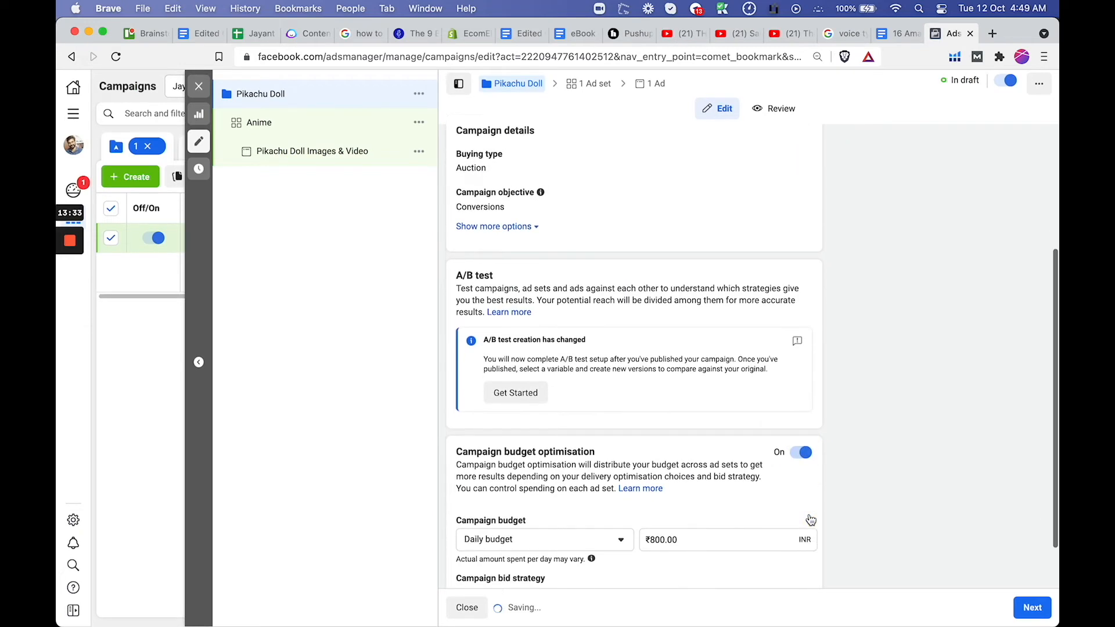
left_click(649, 477)
key("Delete")
type("10")
left_click(839, 485)
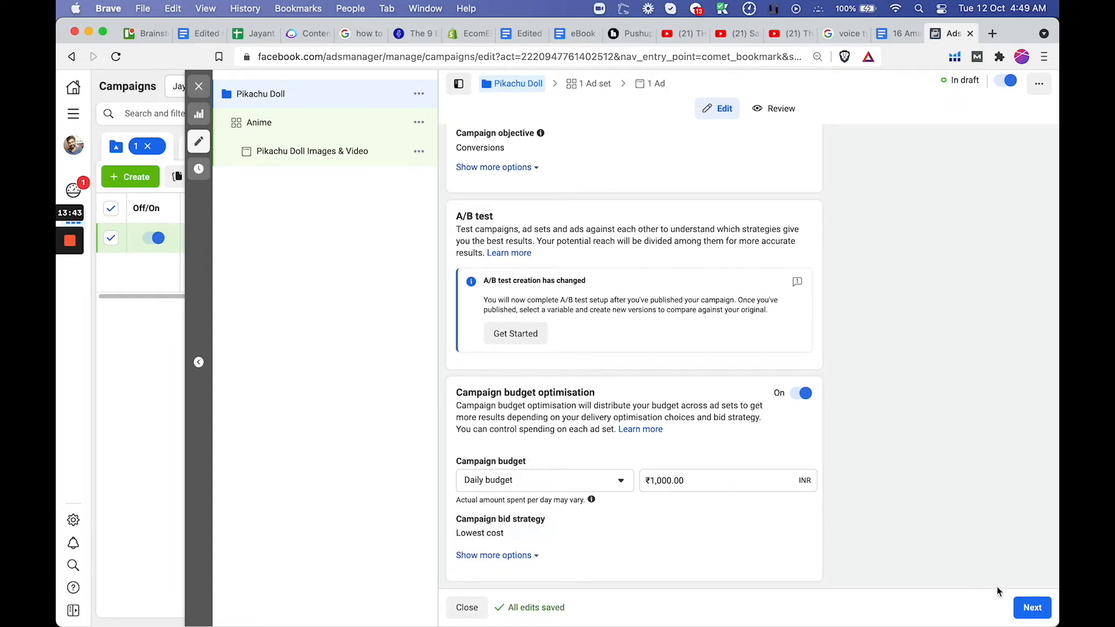
scroll(682, 307, "up", 5)
scroll(804, 368, "down", 5)
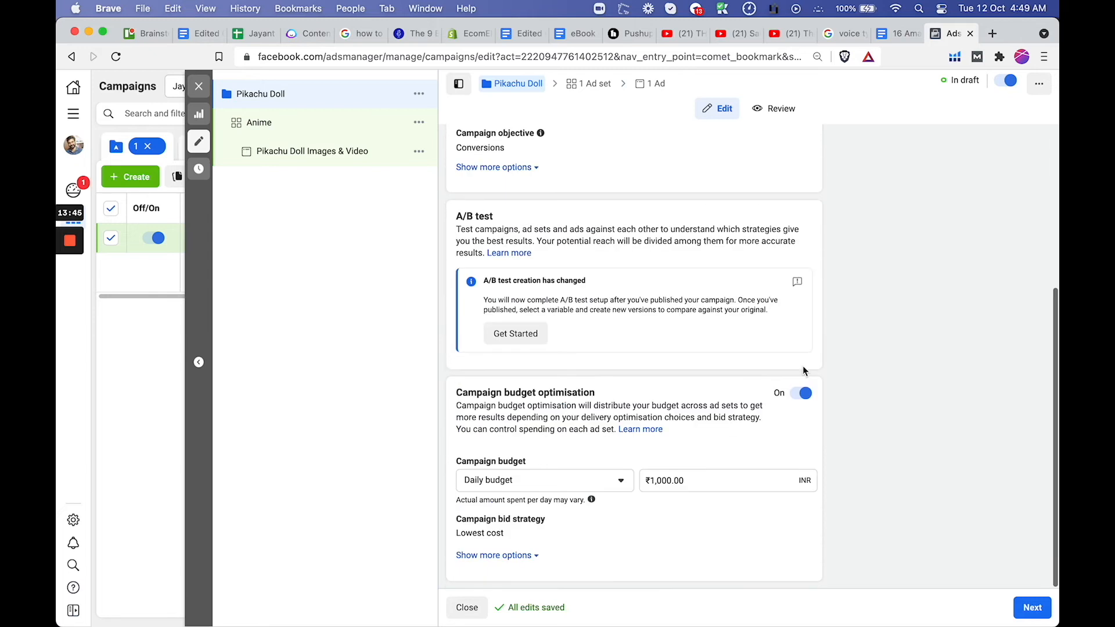
left_click(1031, 607)
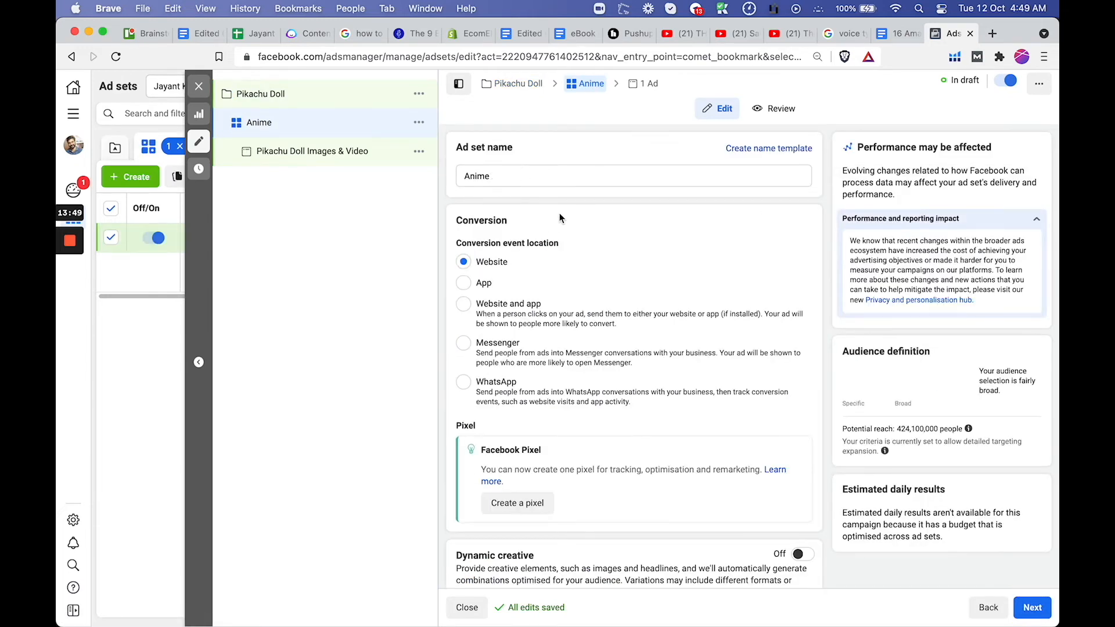
Schedule the Anime ad set to start on 13/10/2021 at 00:00
scroll(475, 316, "down", 5)
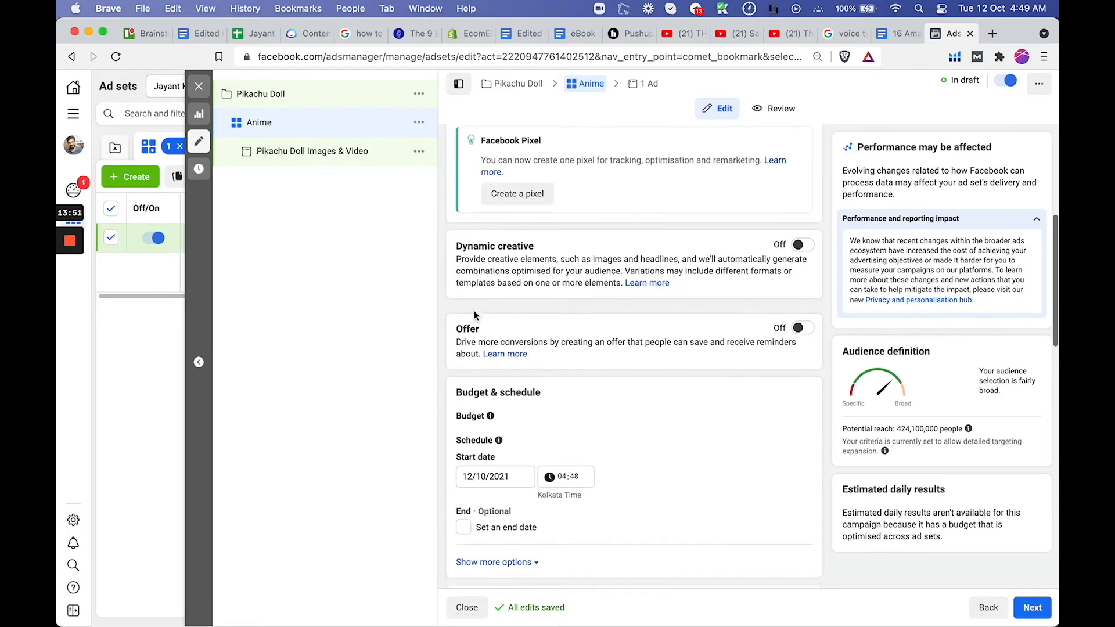
scroll(474, 314, "up", 2)
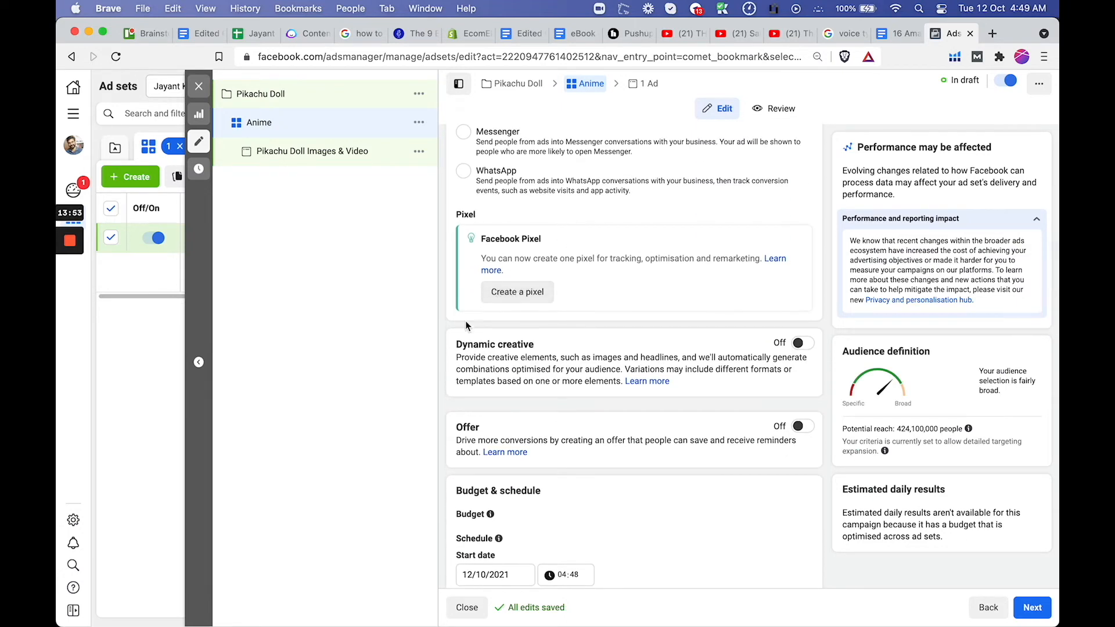
scroll(465, 321, "down", 5)
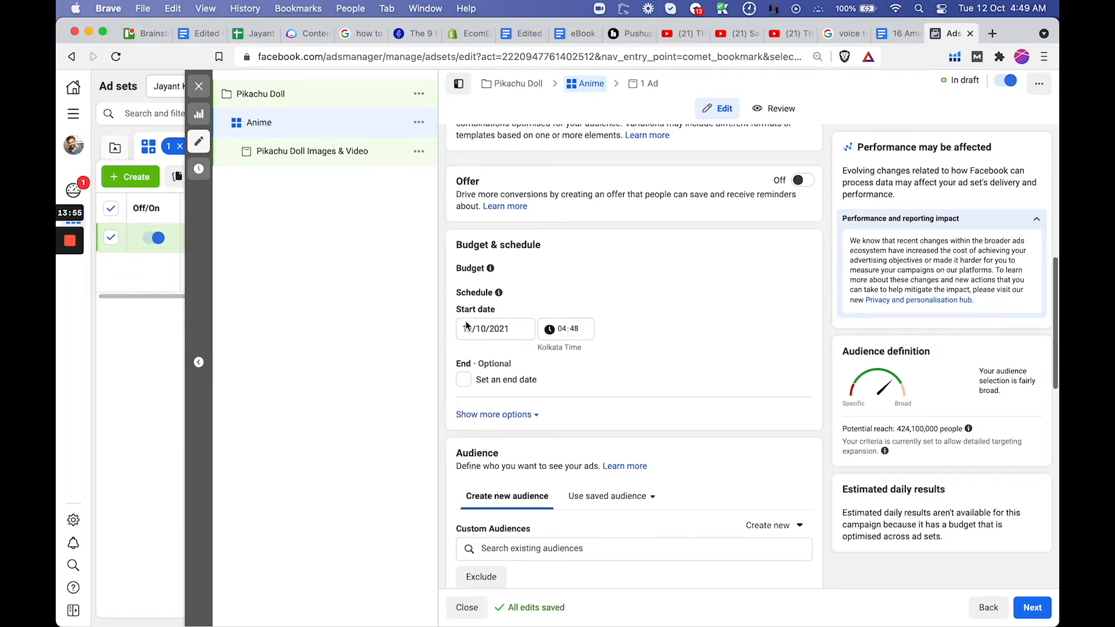
scroll(467, 326, "up", 1)
scroll(466, 326, "down", 2)
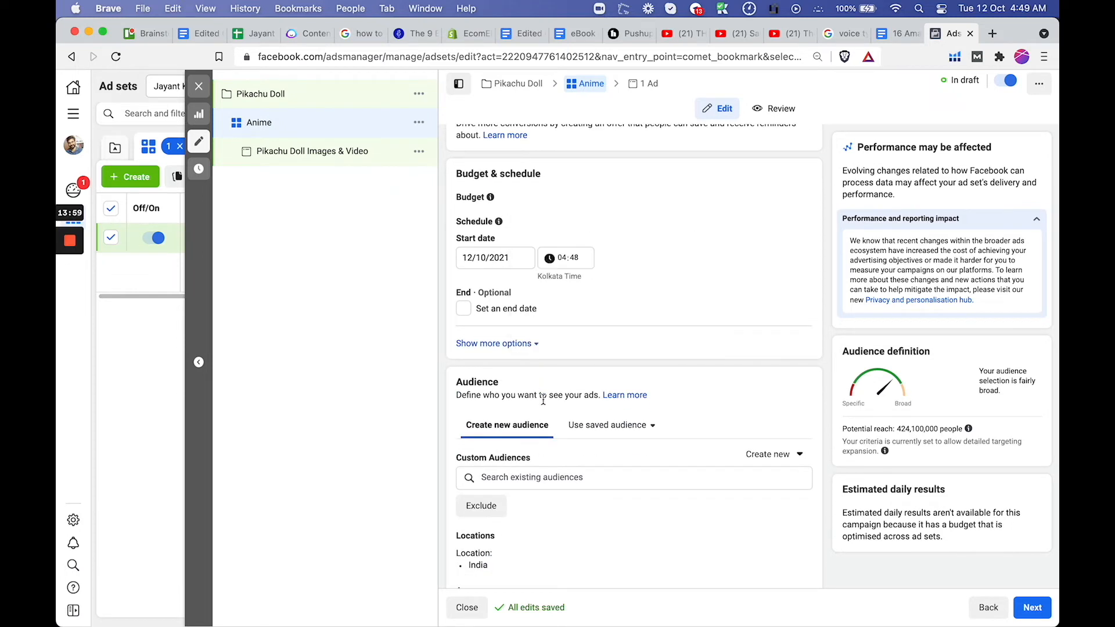
left_click(470, 310)
left_click(480, 339)
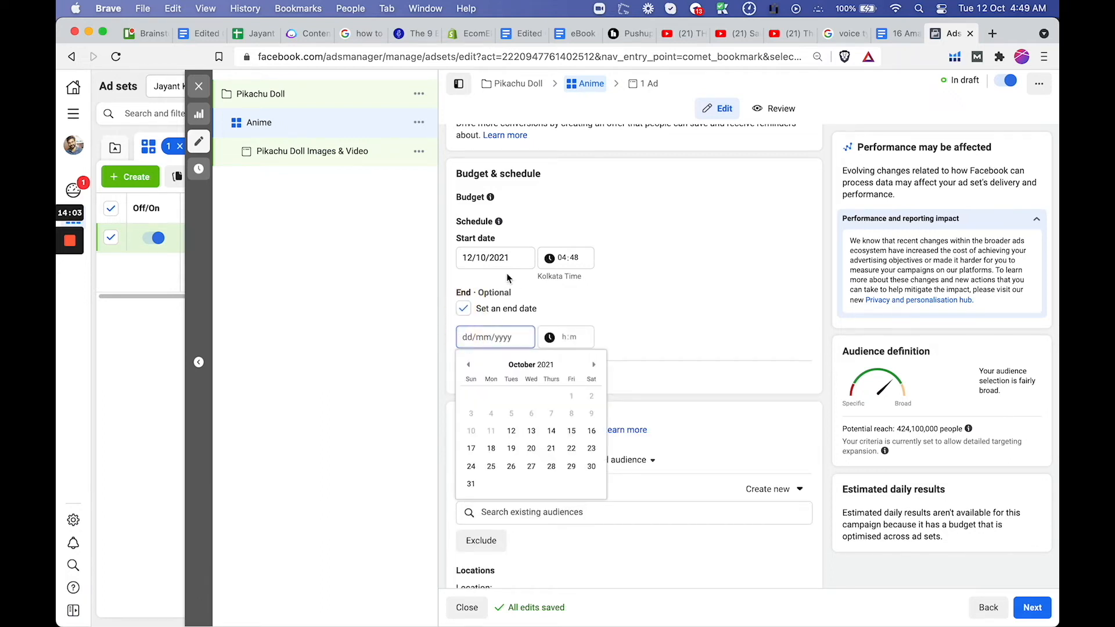
left_click(512, 431)
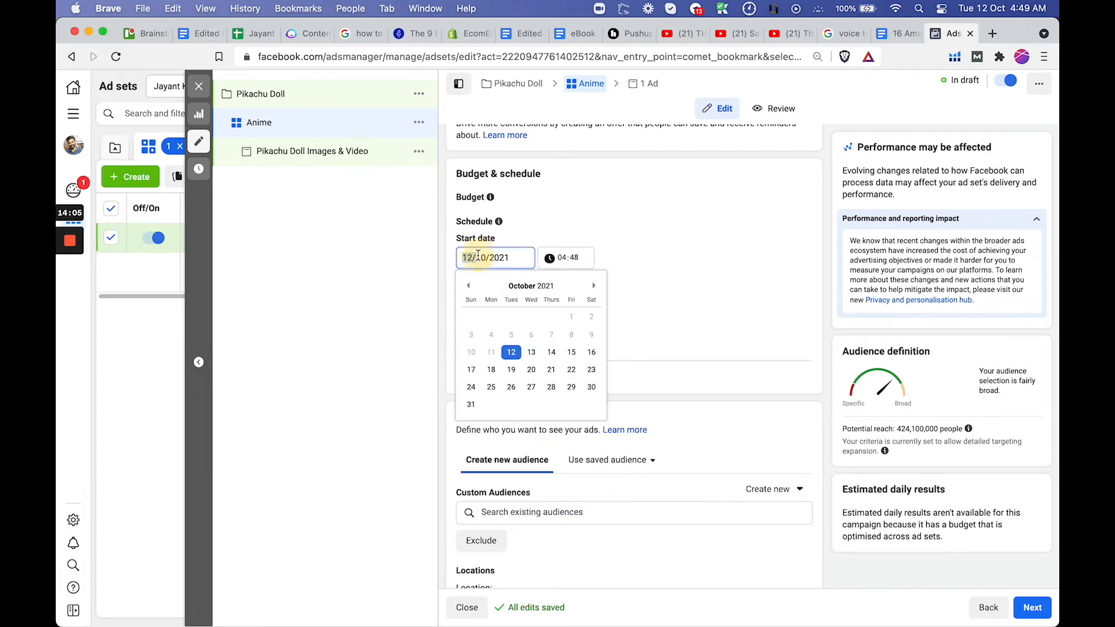
left_click(530, 353)
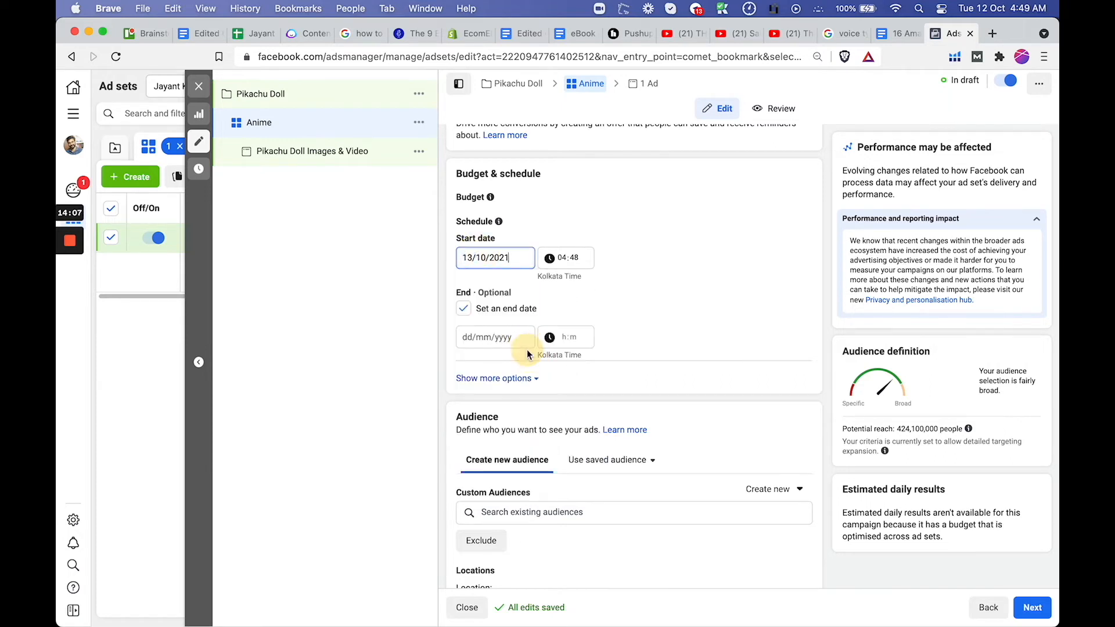
left_click(563, 259)
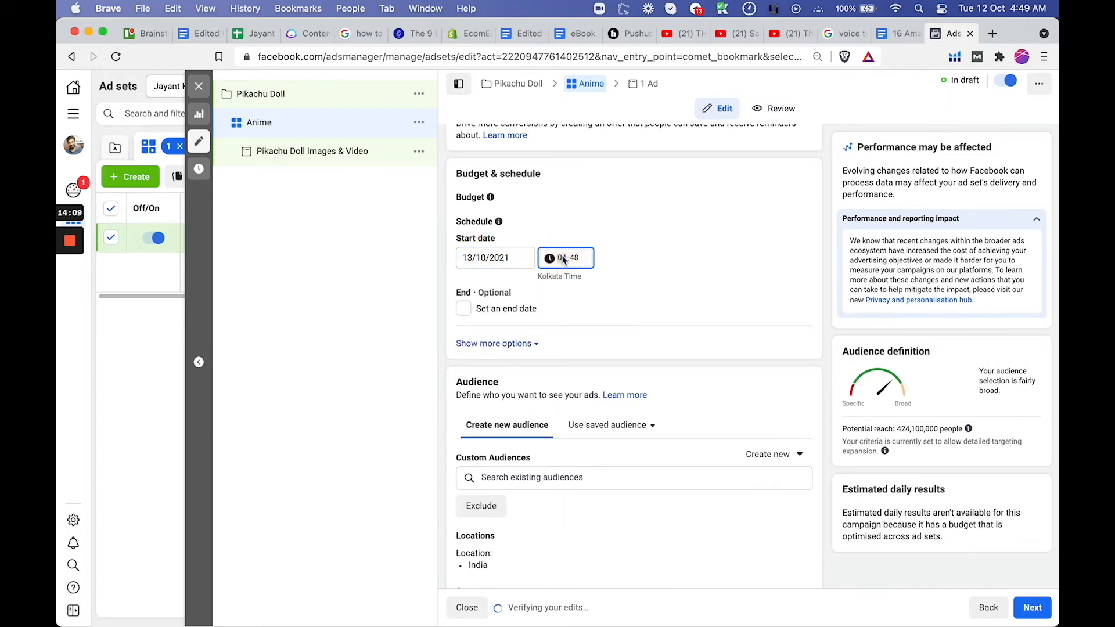
left_click(574, 258)
type("00:00")
Enable an end date for the ad set and set it to 20/10/2021
left_click(493, 306)
left_click(497, 339)
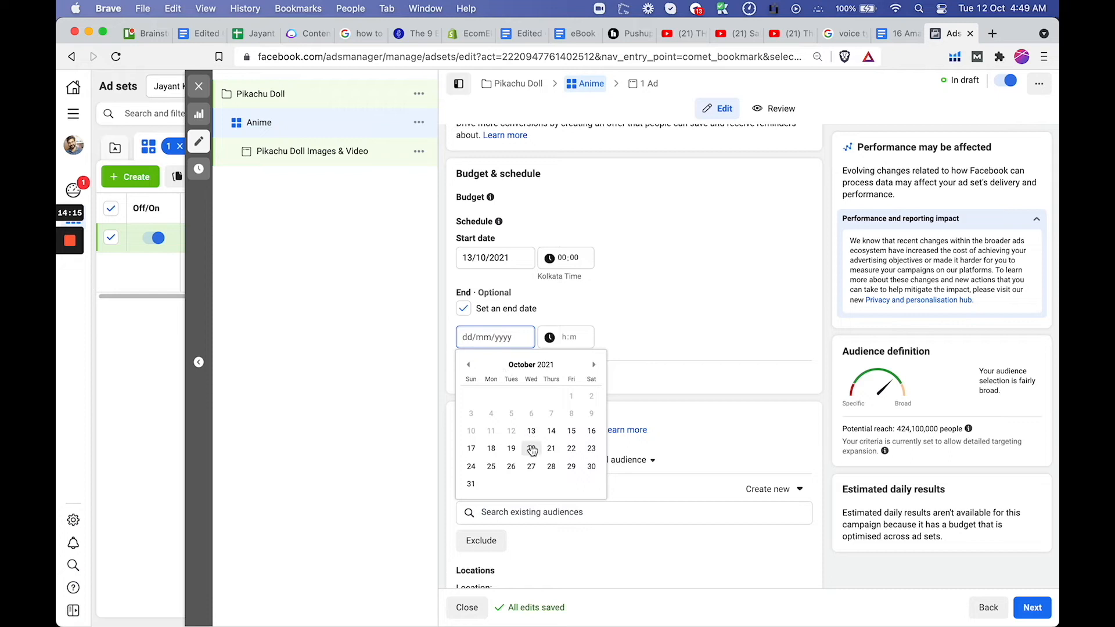
left_click(511, 448)
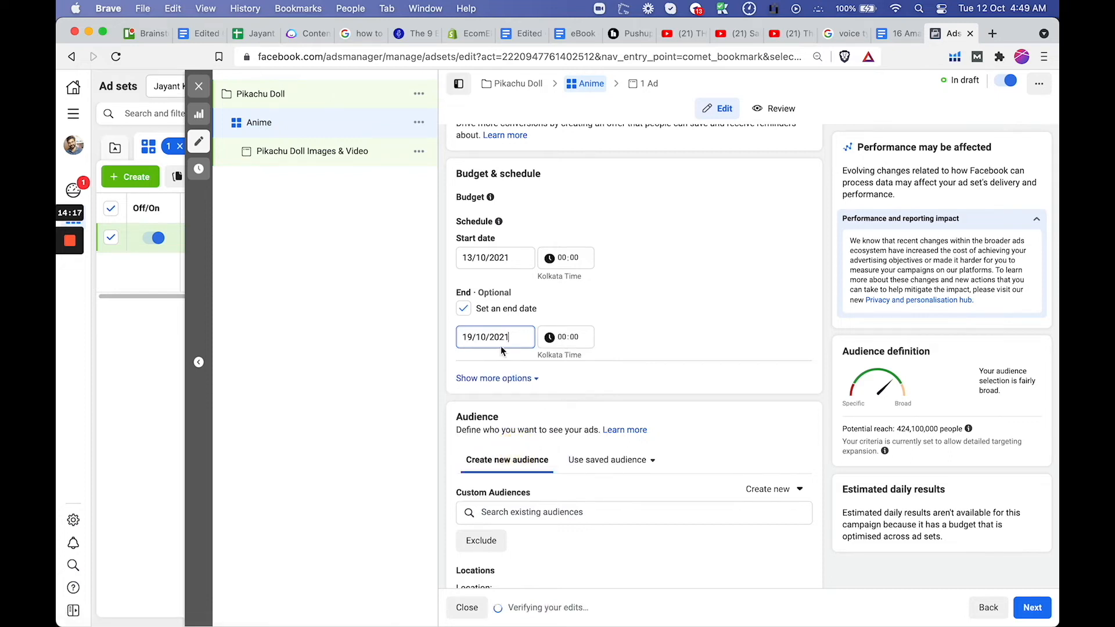
double_click(473, 332)
type("20")
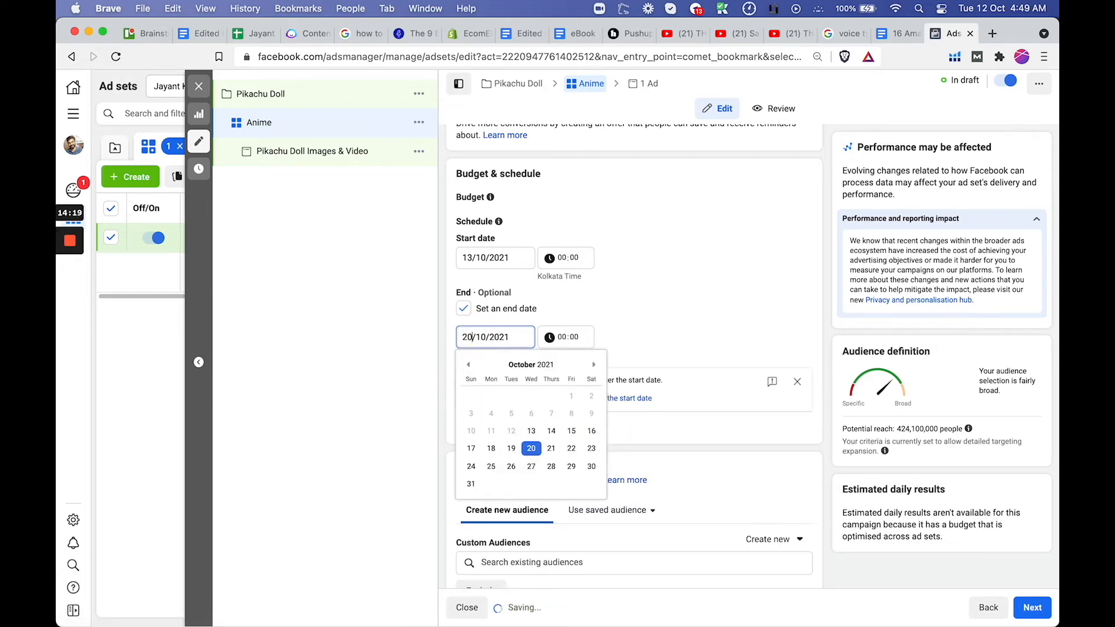
left_click(608, 302)
Limit the audience's age range to 18–50
scroll(608, 302, "down", 6)
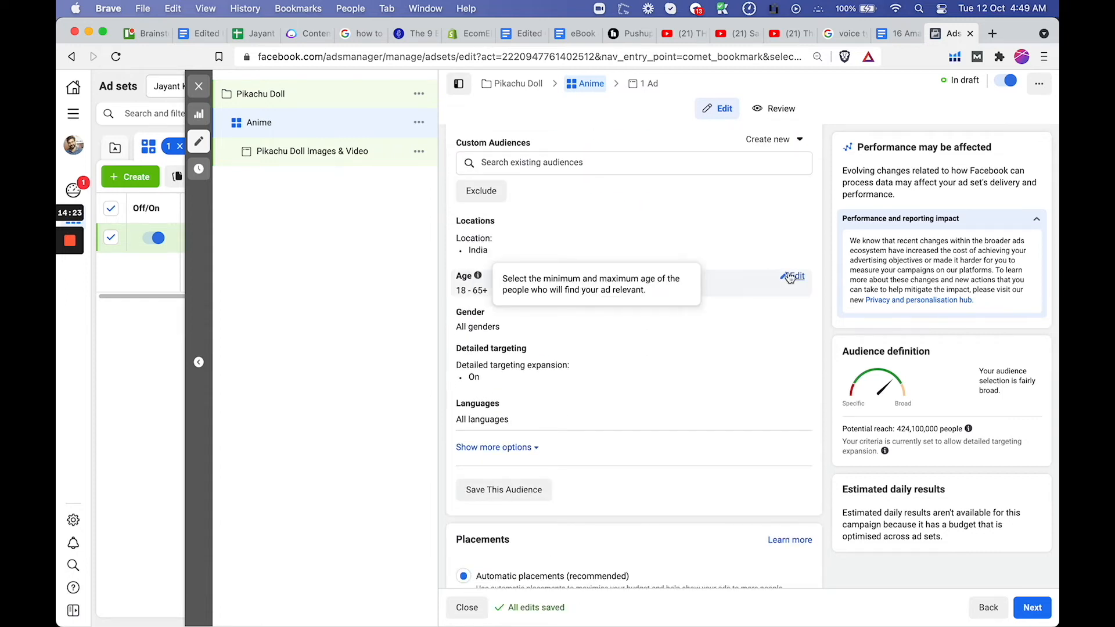
left_click(795, 276)
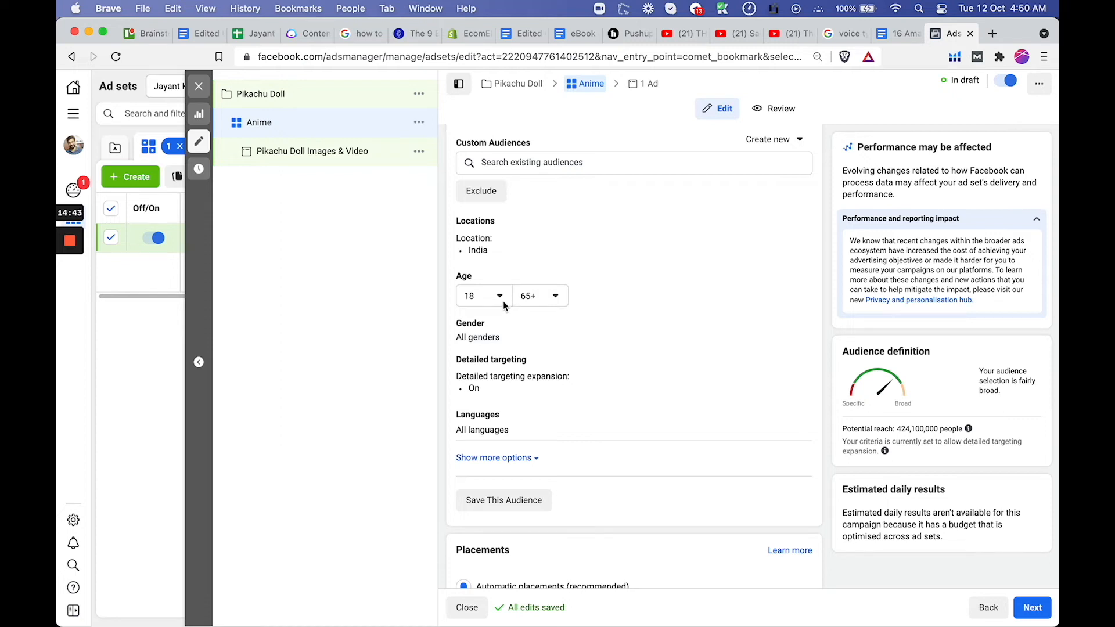
left_click(553, 299)
scroll(543, 345, "up", 4)
scroll(540, 347, "up", 4)
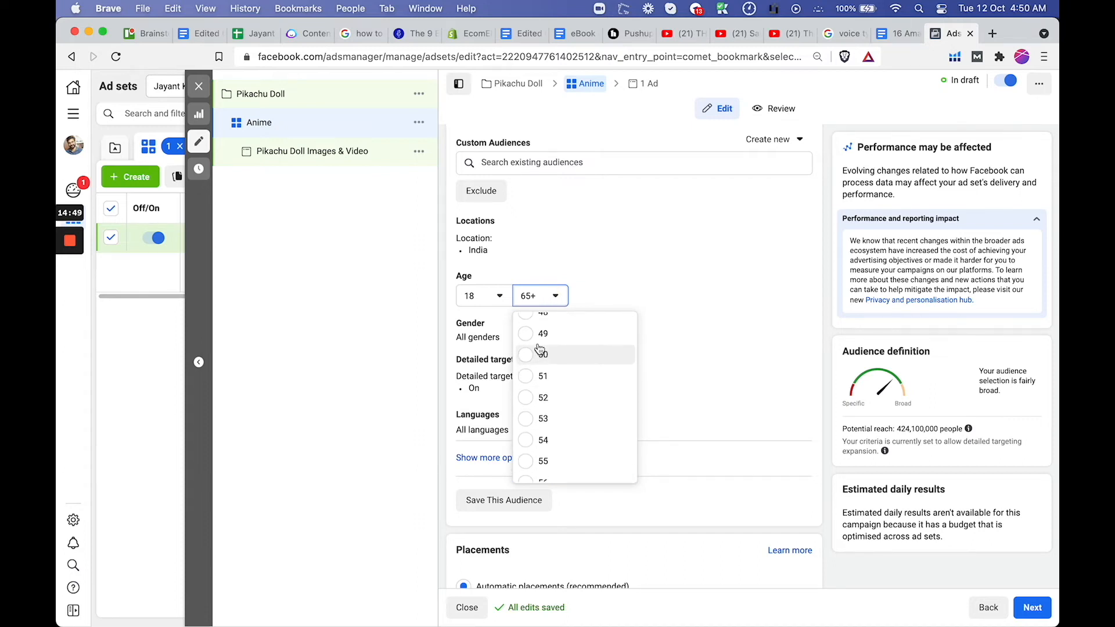
left_click(540, 353)
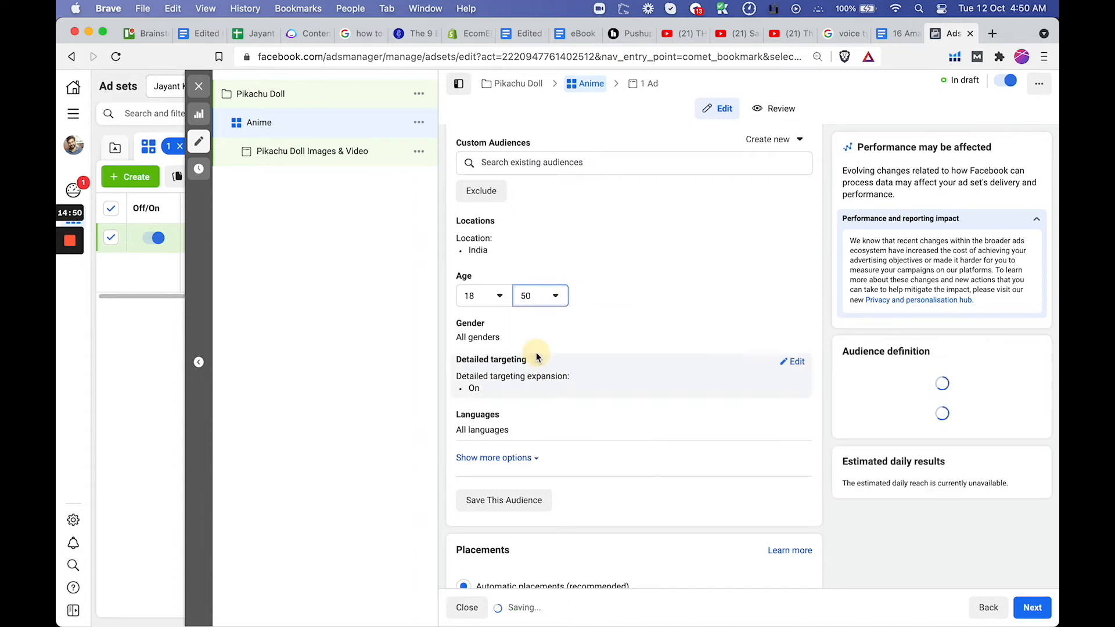
left_click(500, 298)
left_click(642, 378)
Turn off detailed targeting expansion for the ad set's audience
scroll(713, 332, "down", 1)
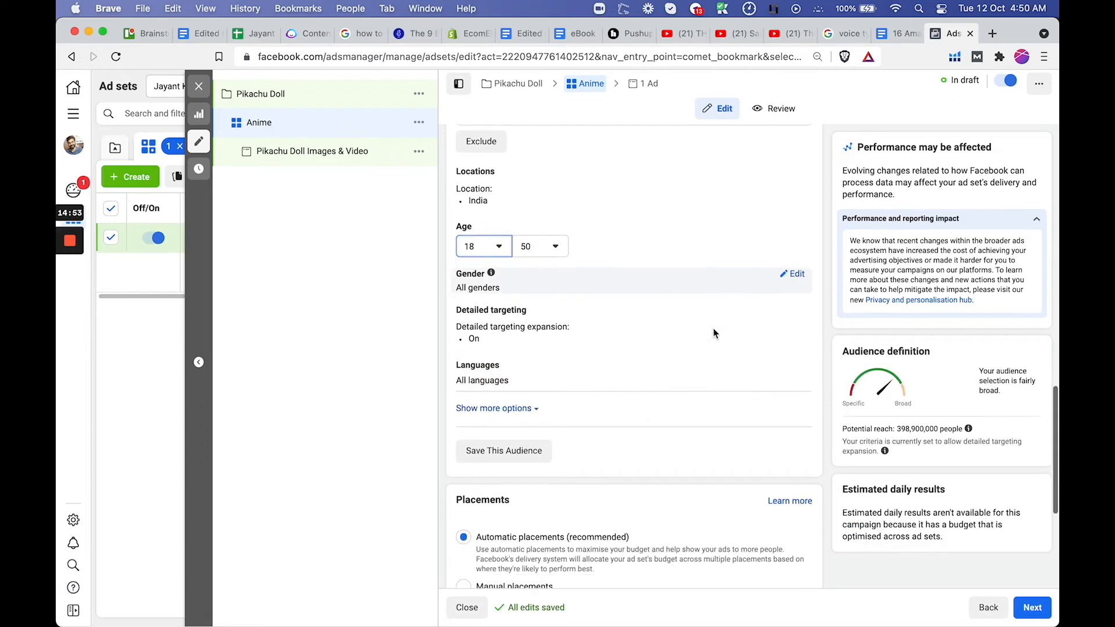
scroll(713, 328, "down", 1)
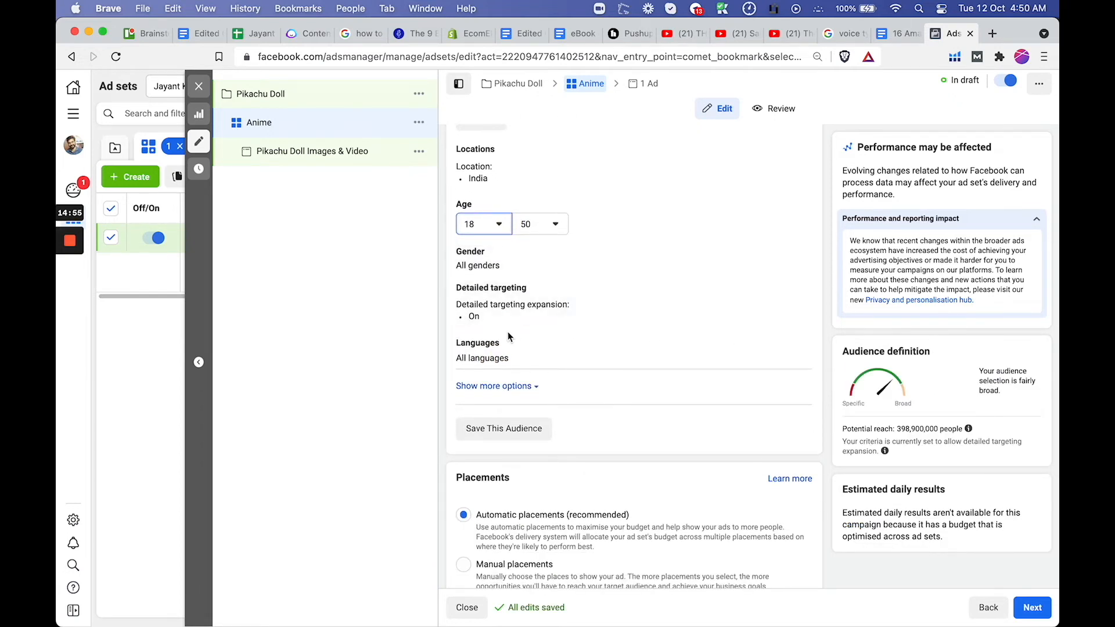
left_click(794, 295)
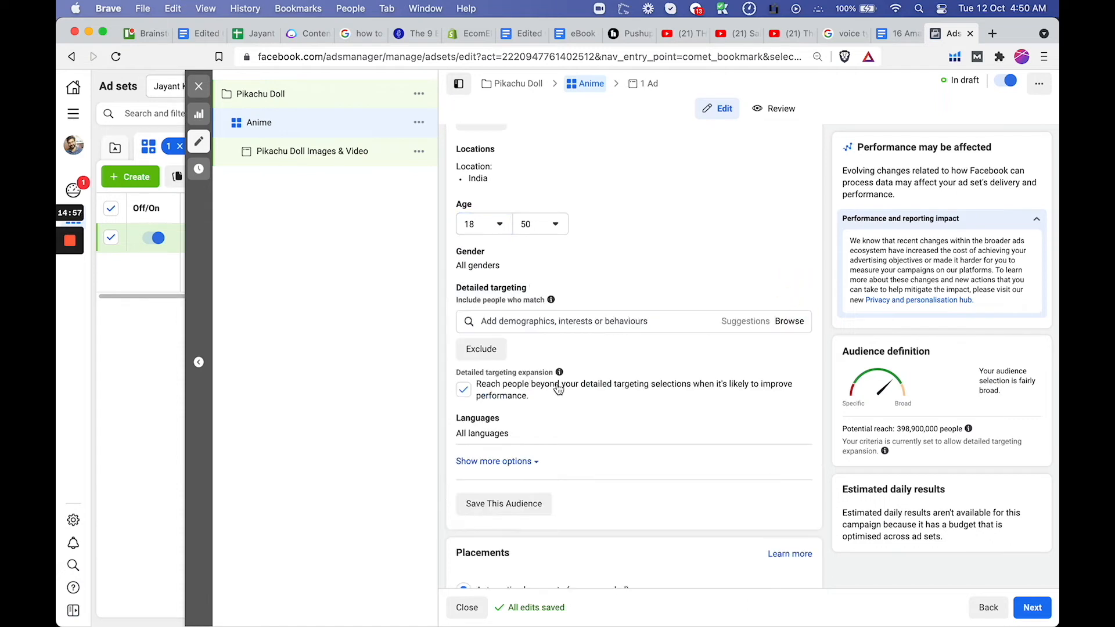
left_click(465, 391)
Search the detailed targeting for "anime" and include the Pokémon (anime) interest
left_click(585, 321)
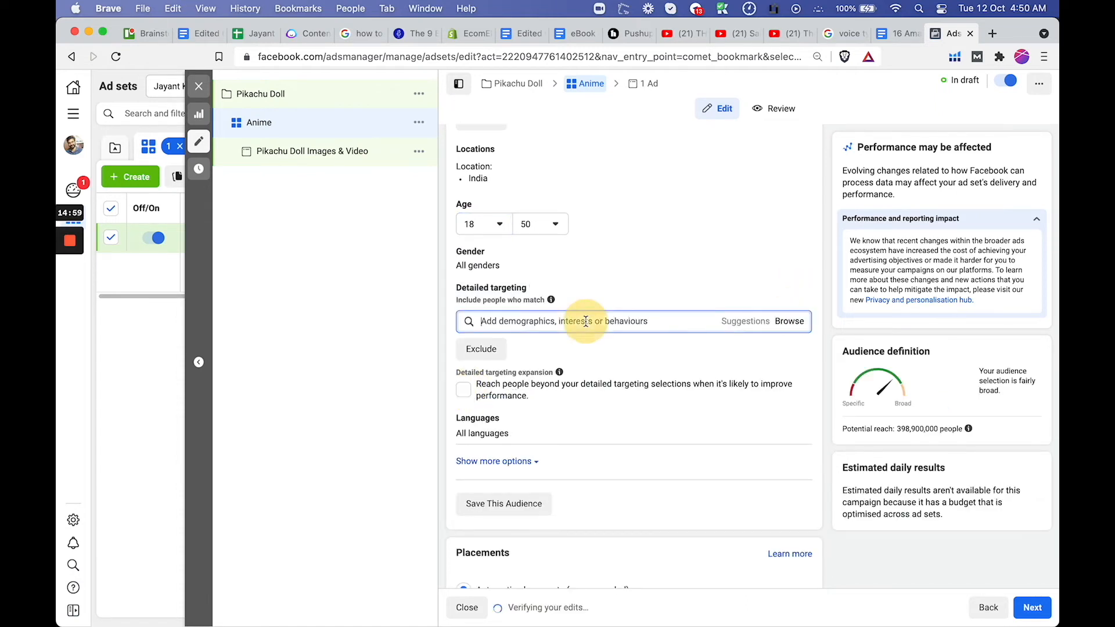
type("anime")
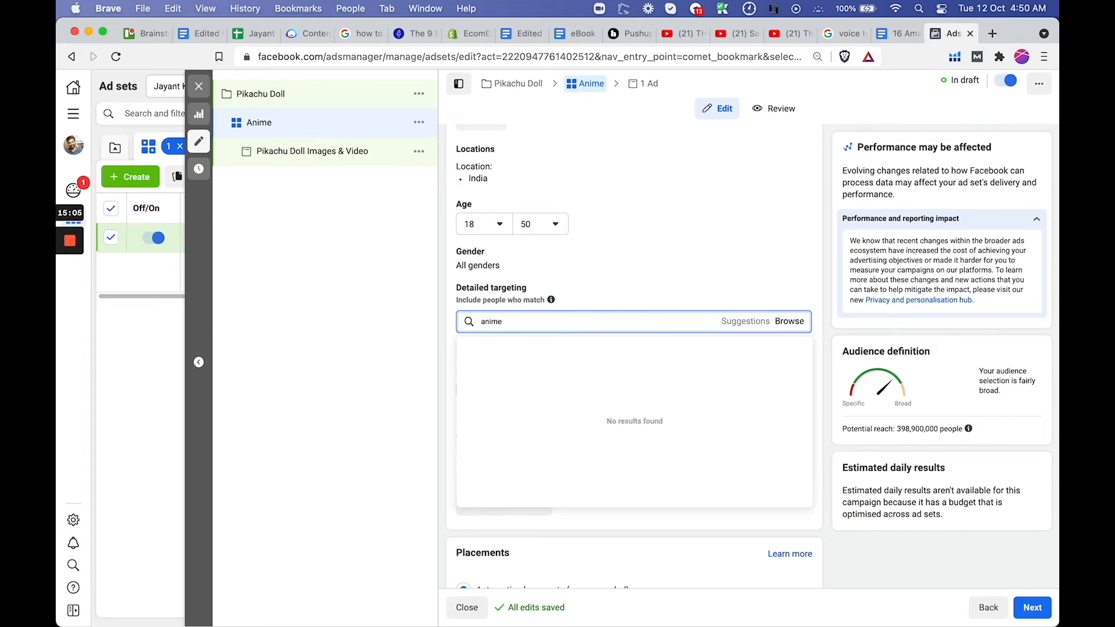
key("BackSpace")
key("BackSpace")
key("BackSpace")
key("BackSpace")
key("BackSpace")
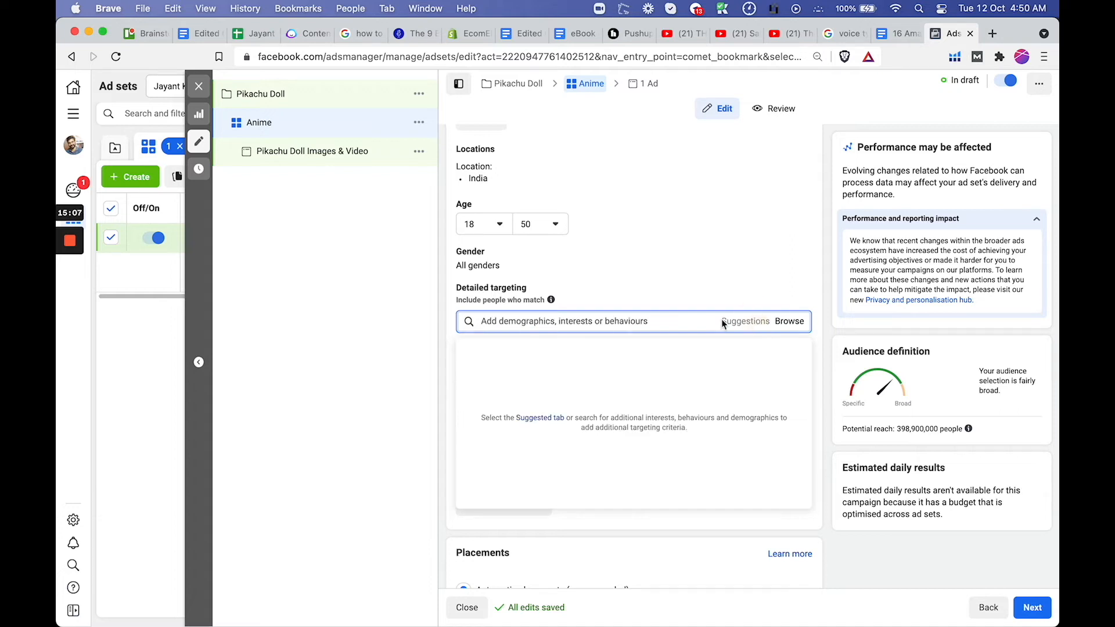
type("anime")
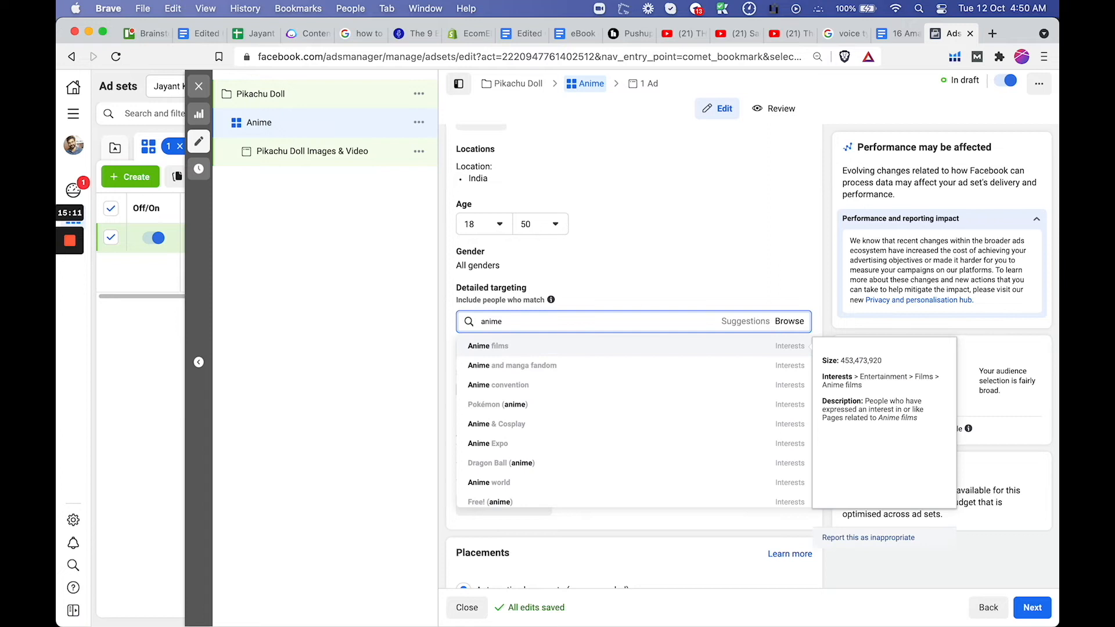
scroll(556, 423, "down", 5)
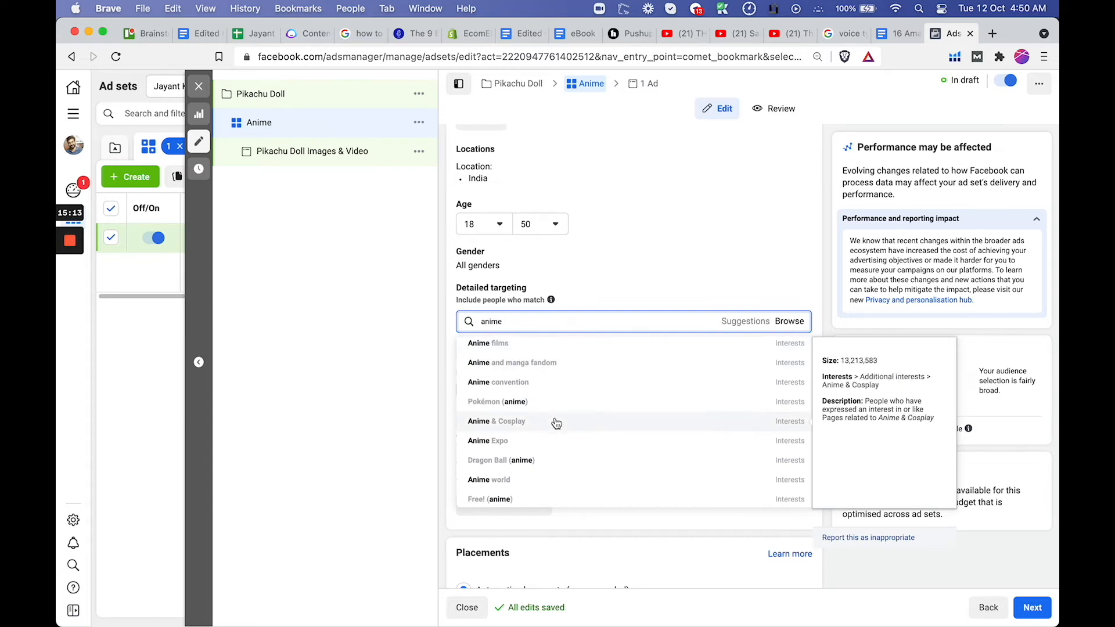
scroll(556, 423, "down", 5)
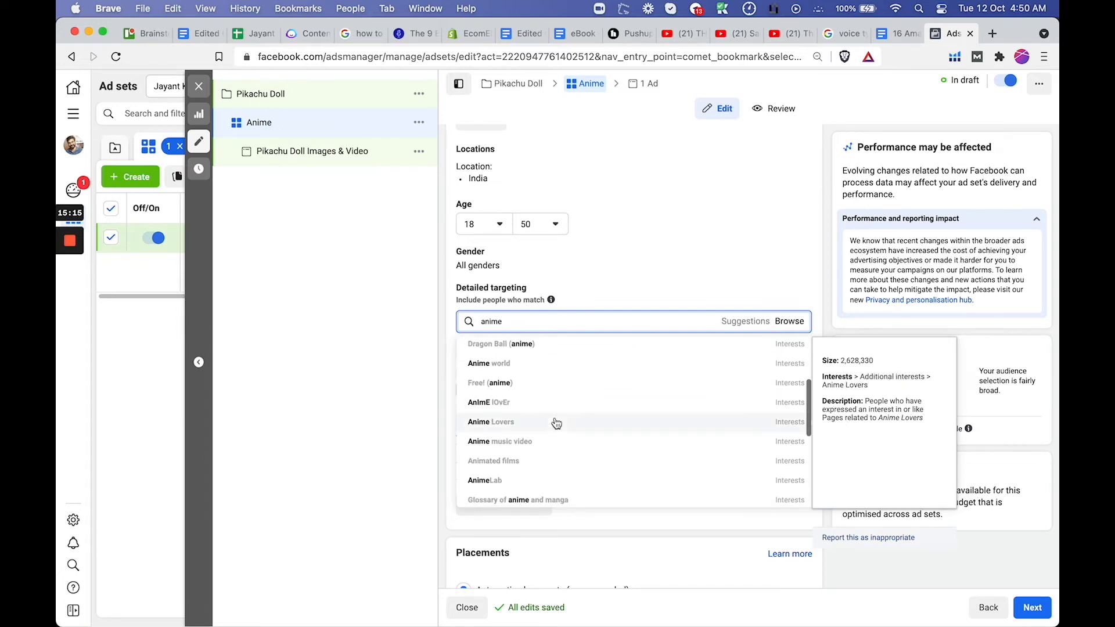
scroll(519, 428, "down", 4)
scroll(520, 428, "up", 10)
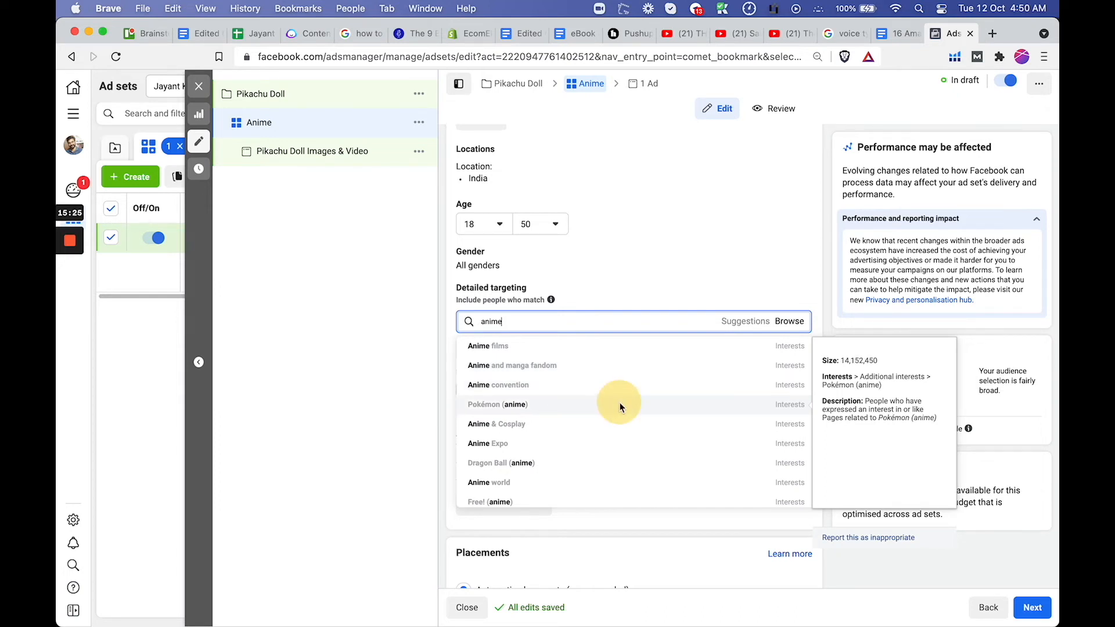
left_click(620, 407)
Rename the ad set as Pokemon(Anime)
left_click(468, 177)
type("Pokemon(Anime")
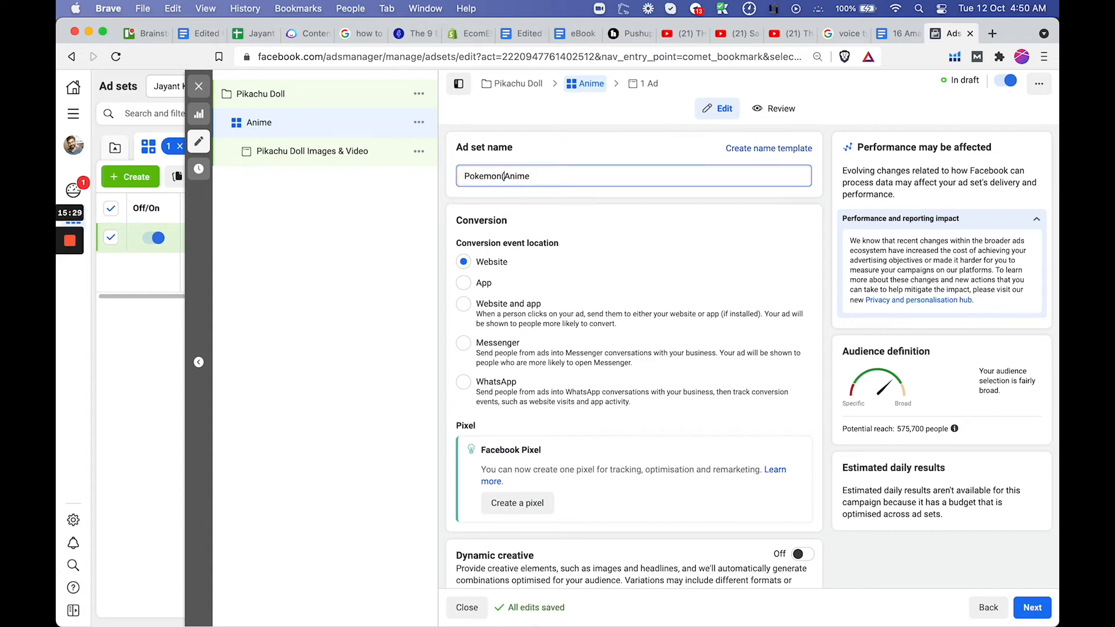
type(")")
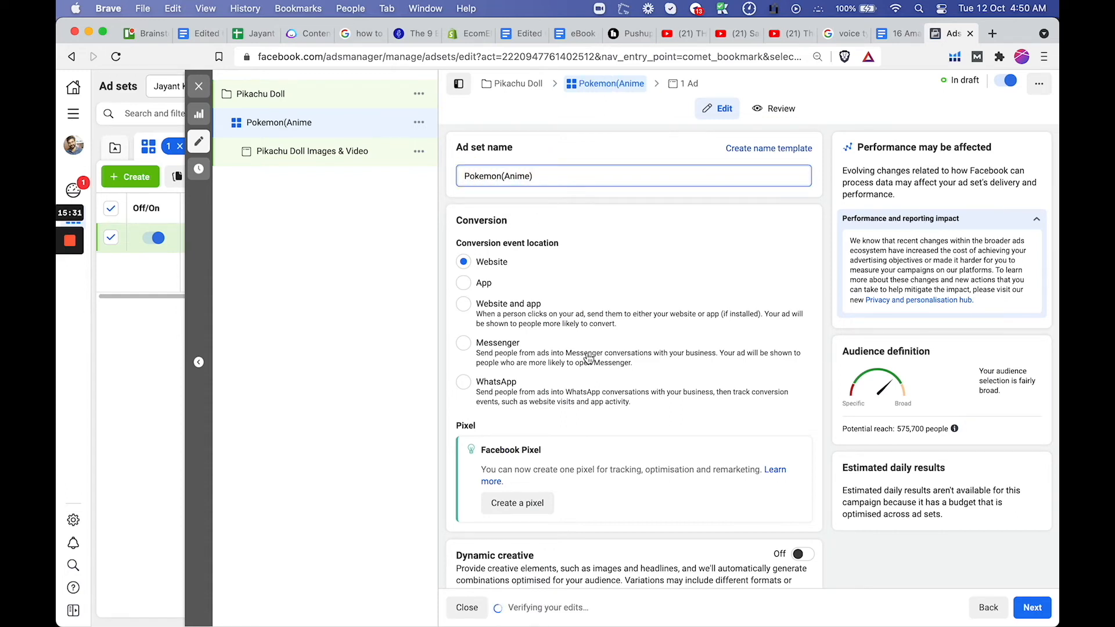
Narrow the detailed targeting to people who must also match the Engaged shoppers purchase behaviour
scroll(587, 353, "down", 10)
scroll(587, 355, "down", 7)
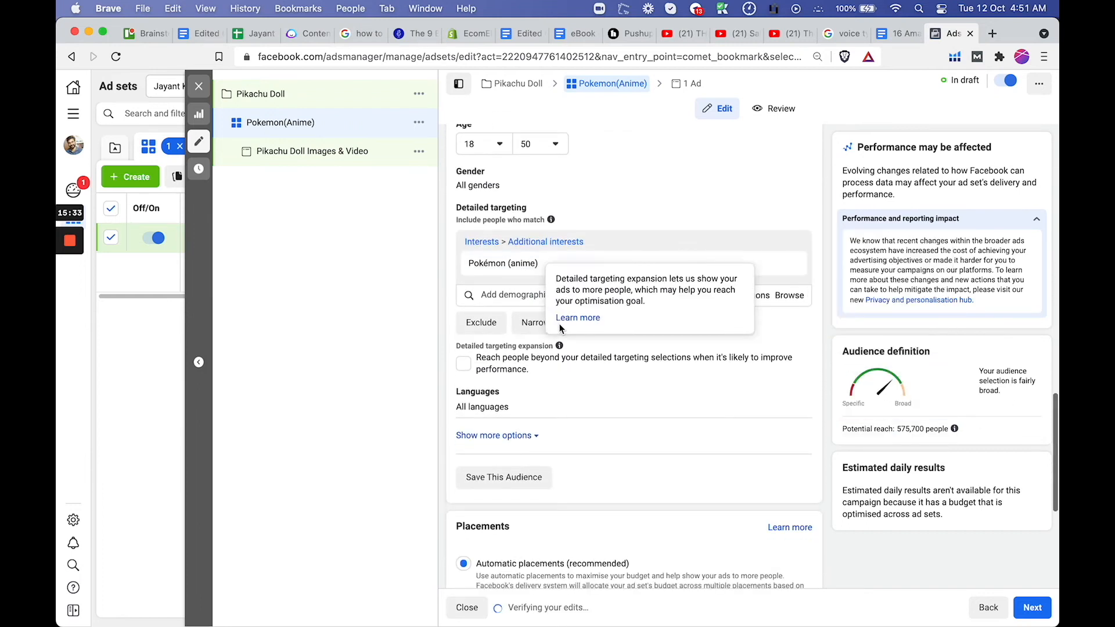
left_click(533, 323)
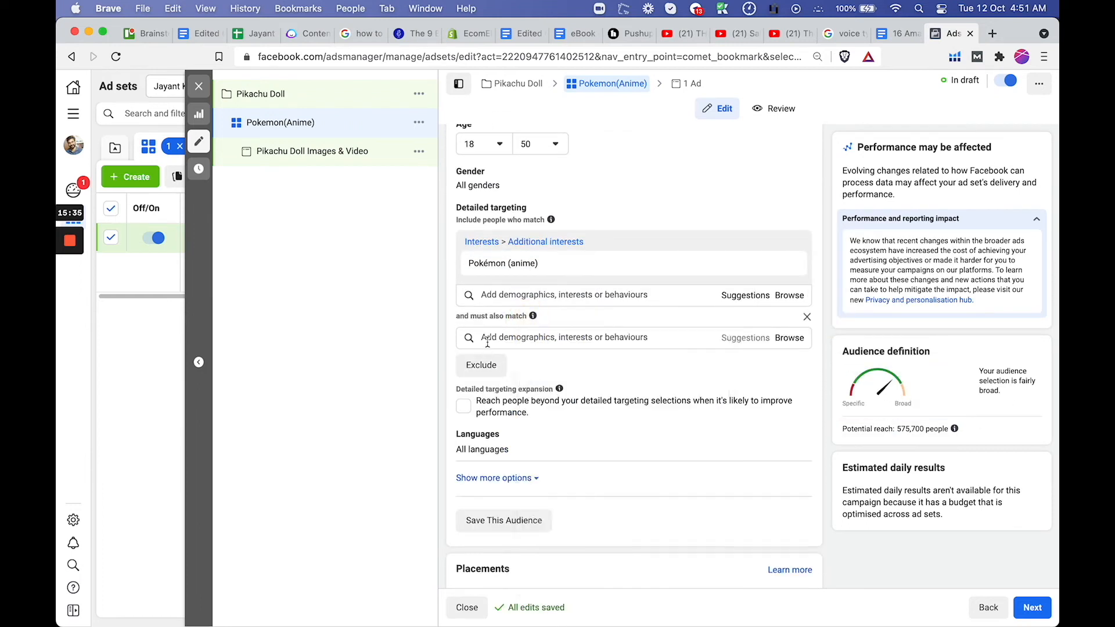
type("Engaged Shopper")
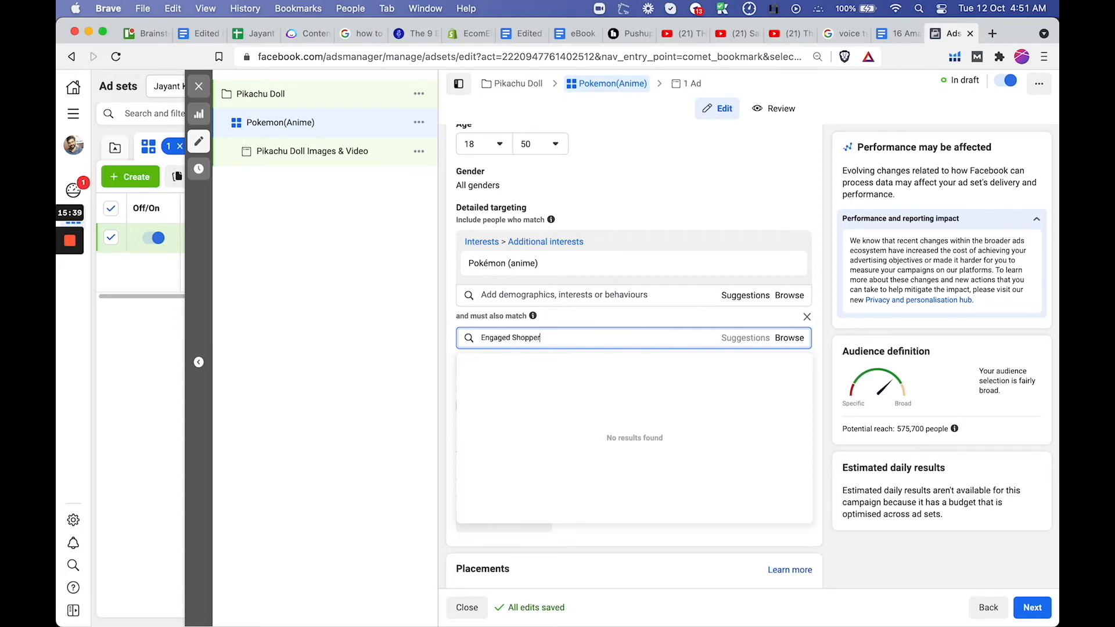
left_click(541, 363)
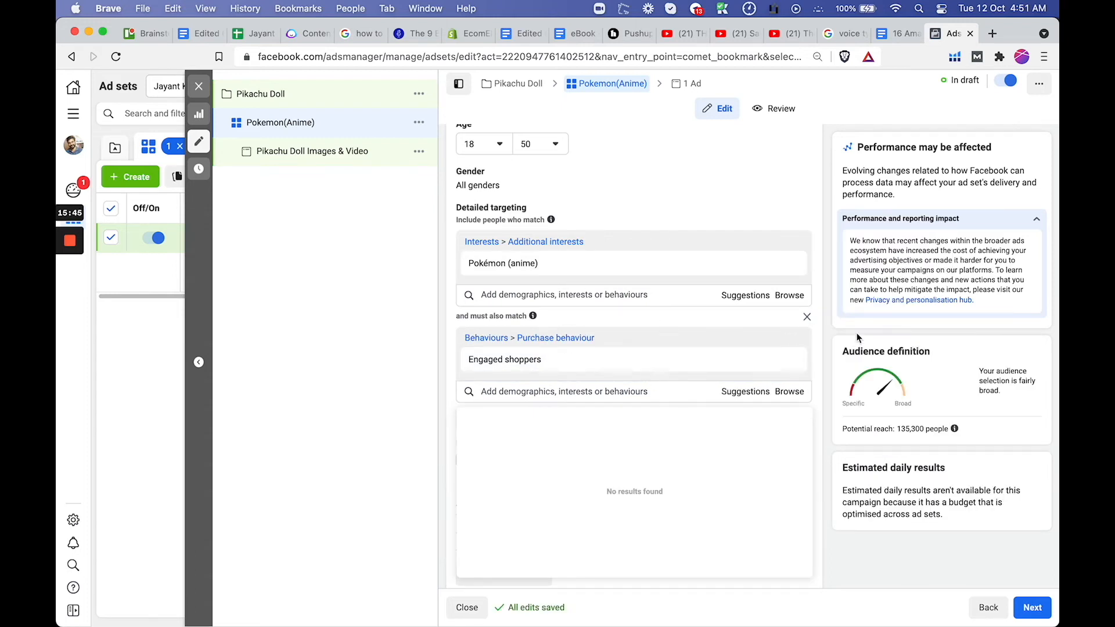
left_click(829, 334)
scroll(827, 330, "down", 2)
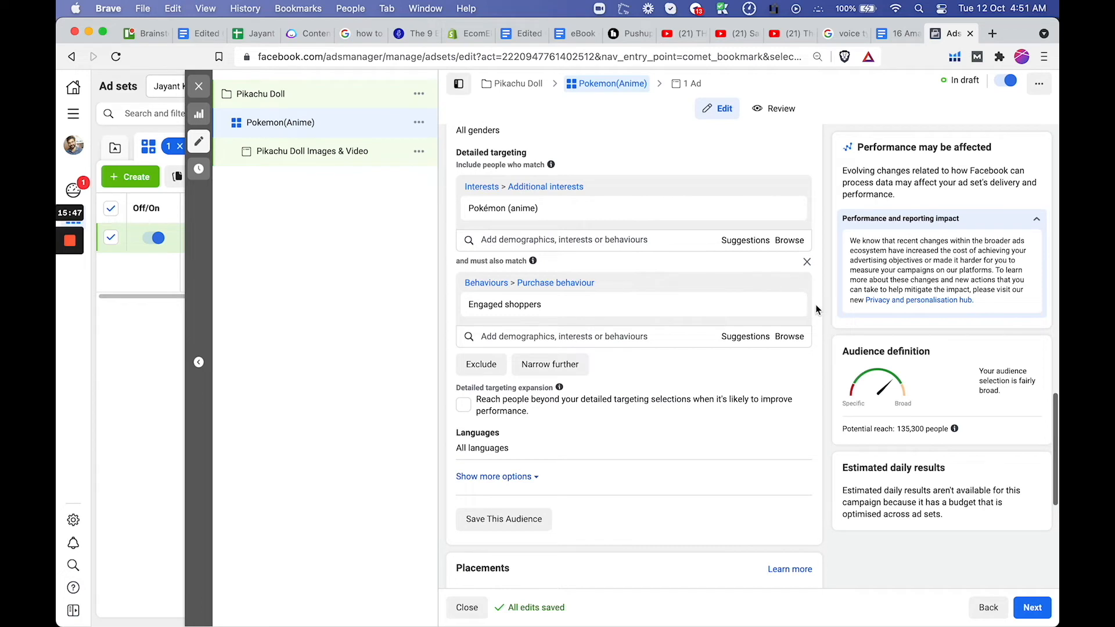
left_click_drag(924, 429, 896, 430)
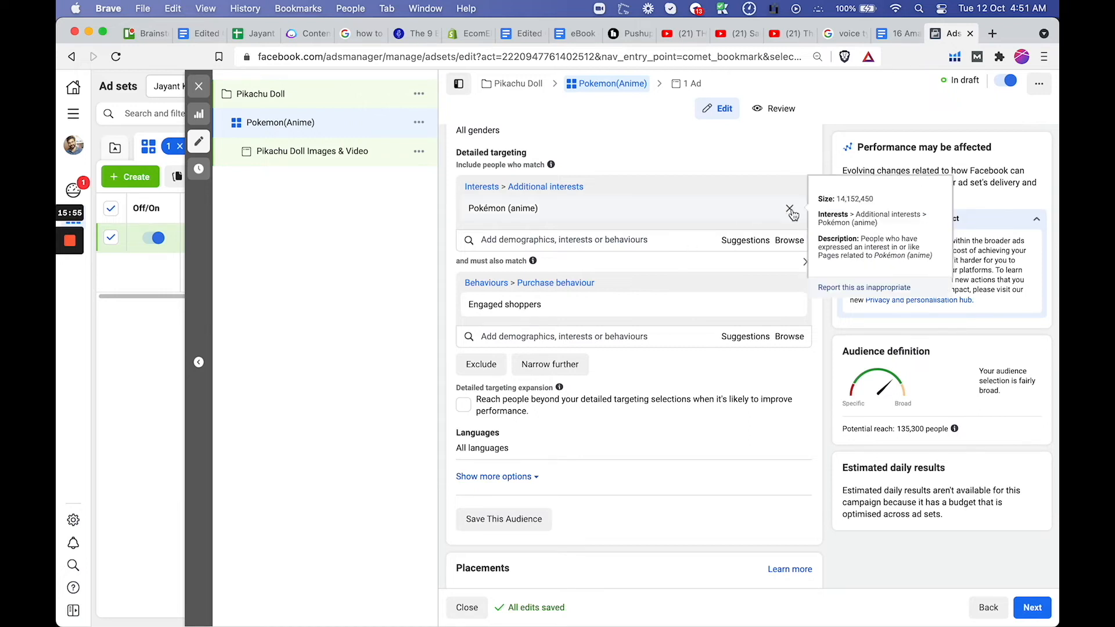
Replace the Pokémon (anime) interest with Anime films in the included detailed targeting
left_click(790, 209)
left_click(598, 187)
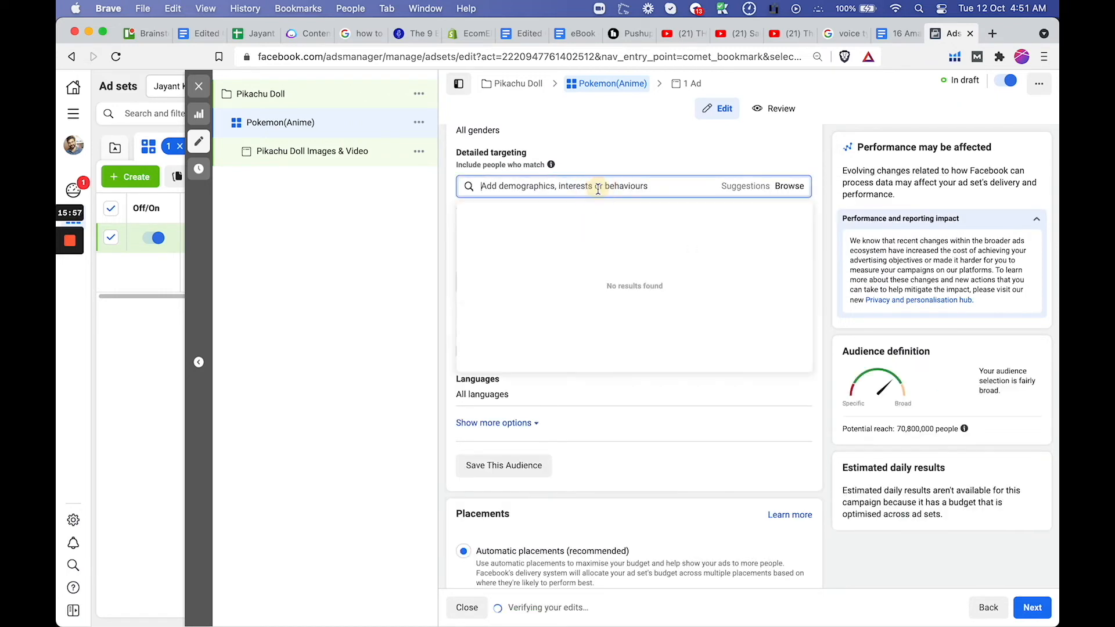
type("anime")
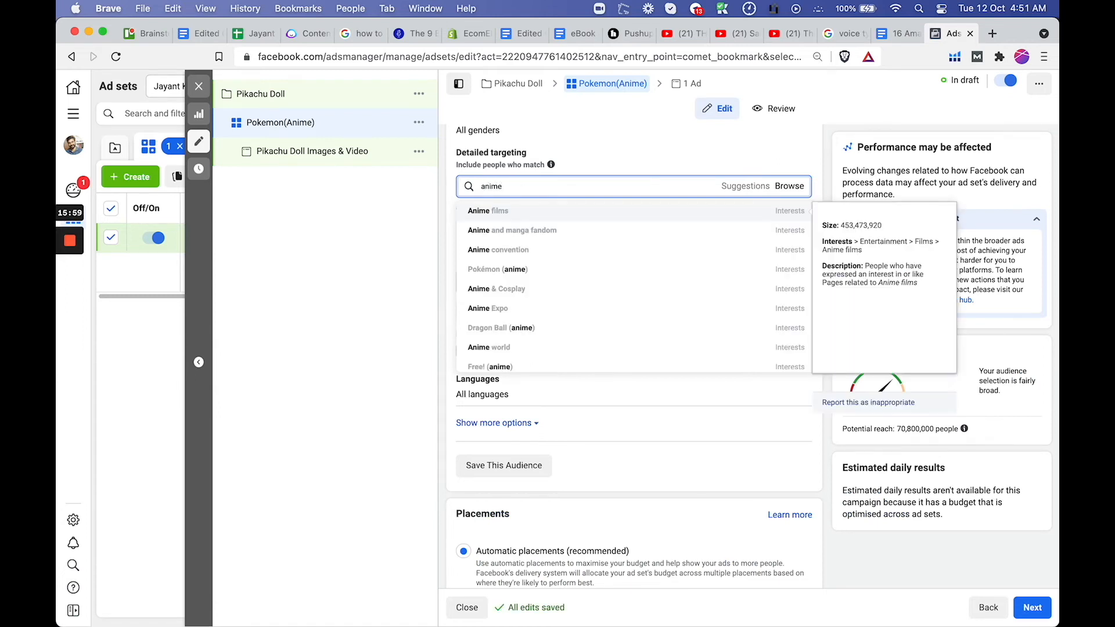
left_click(604, 219)
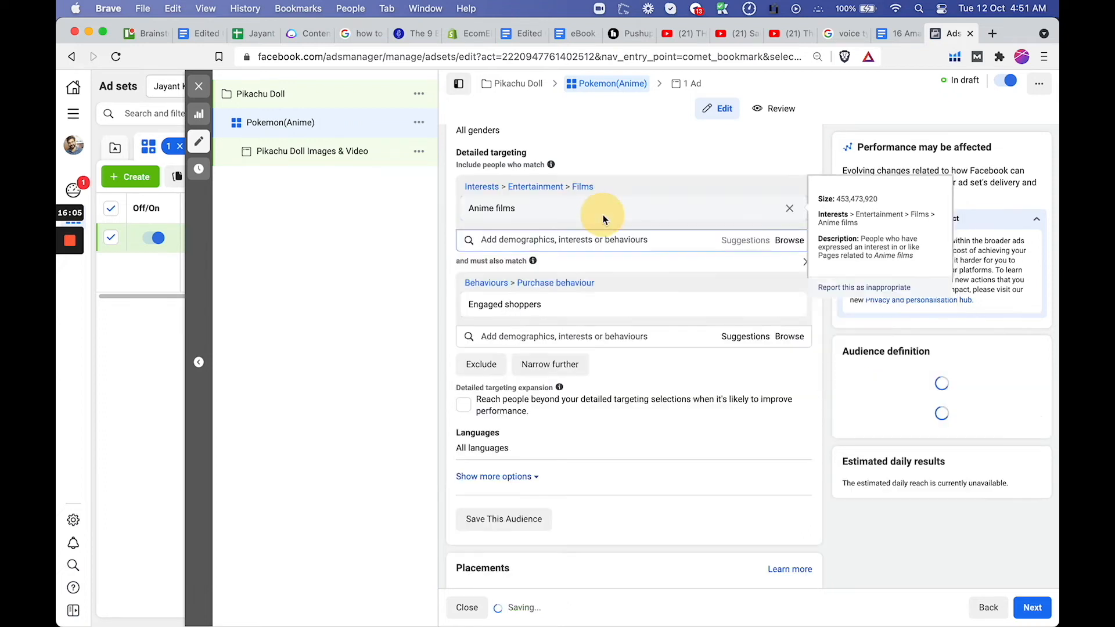
left_click(847, 468)
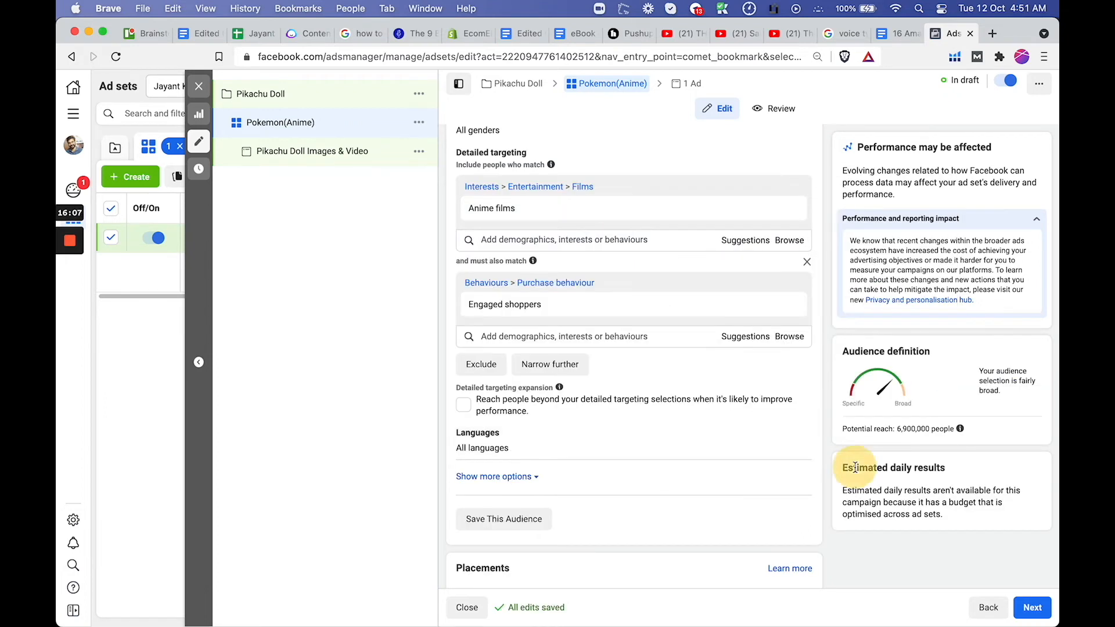
Add the Pokémon (anime) interest back to the included targeting and remove Anime films
scroll(599, 198, "down", 10)
scroll(599, 197, "up", 4)
scroll(590, 215, "down", 15)
scroll(636, 307, "down", 3)
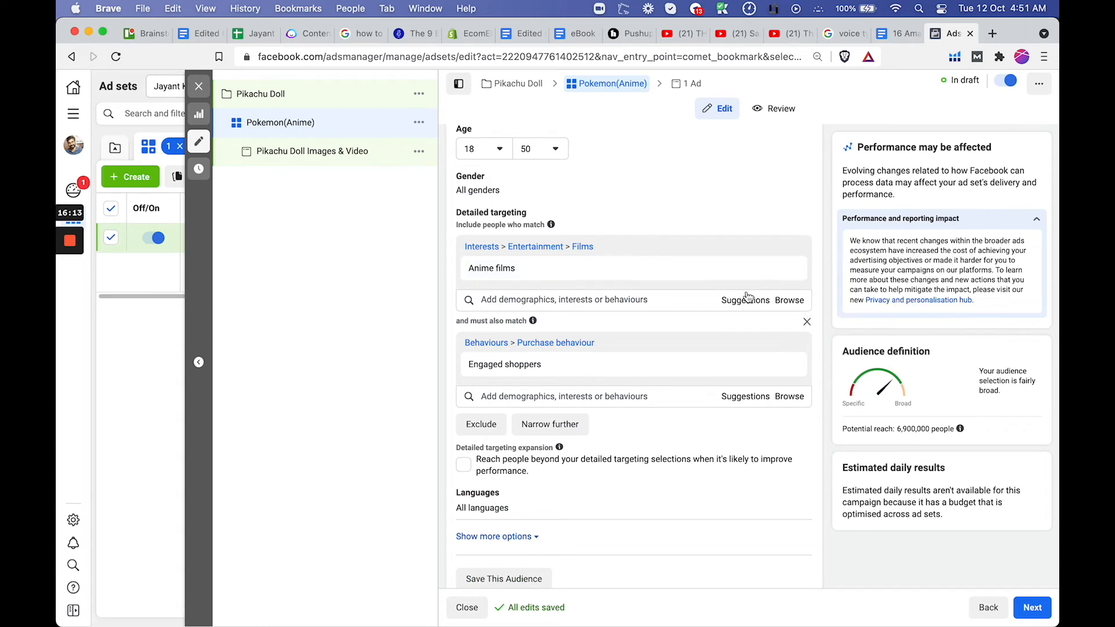
left_click(715, 299)
type("pokemon")
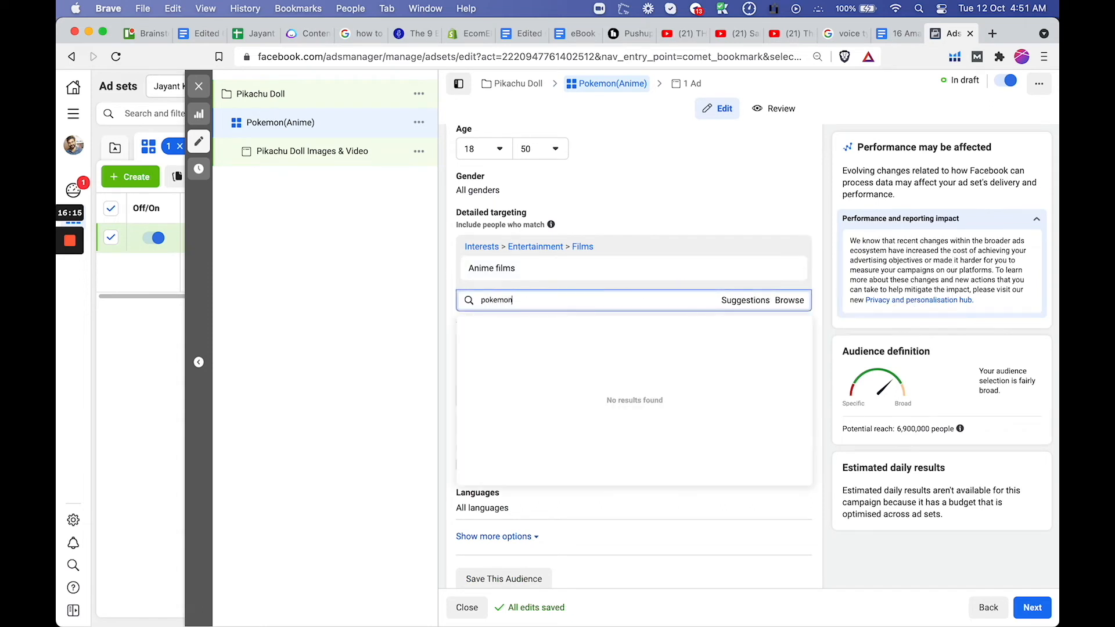
left_click(540, 345)
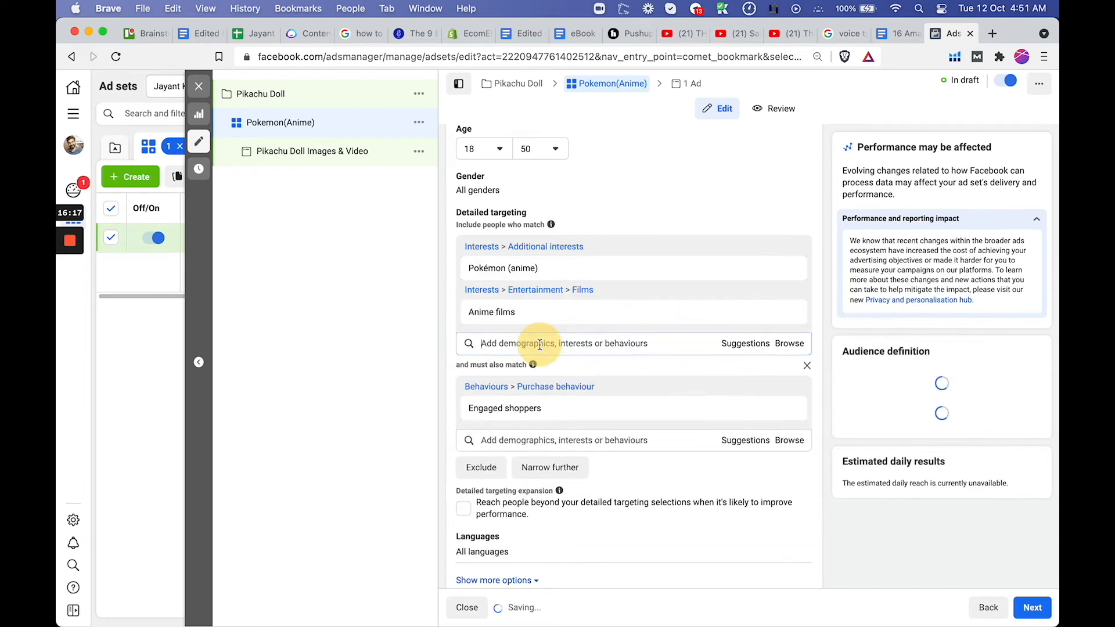
left_click(789, 289)
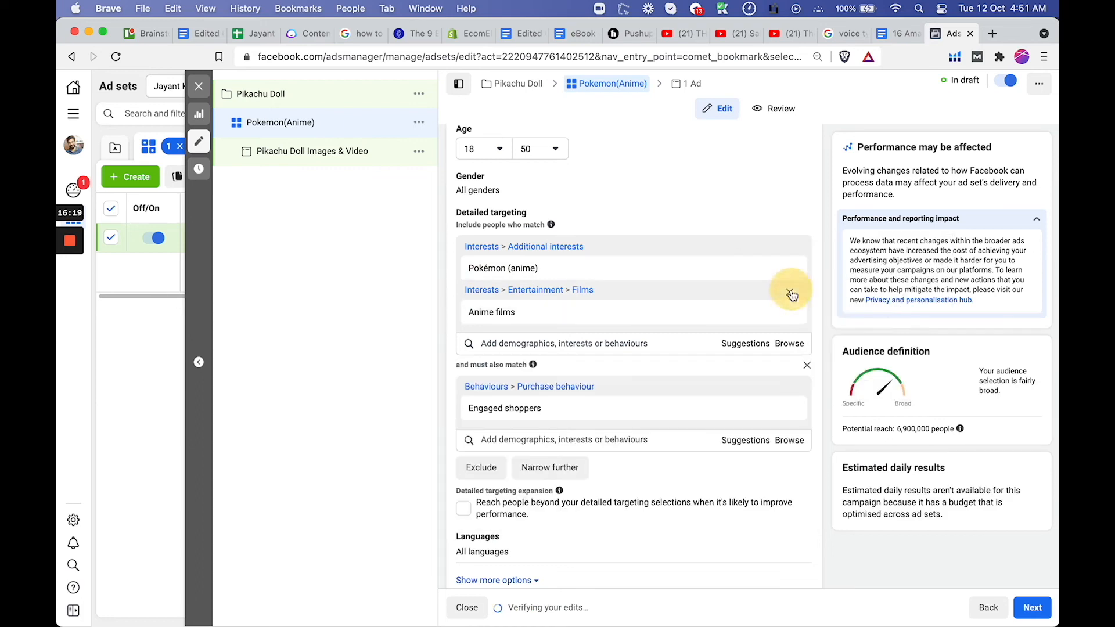
Switch the ad set to manual placements and deselect all Feeds placements
scroll(569, 477, "down", 5)
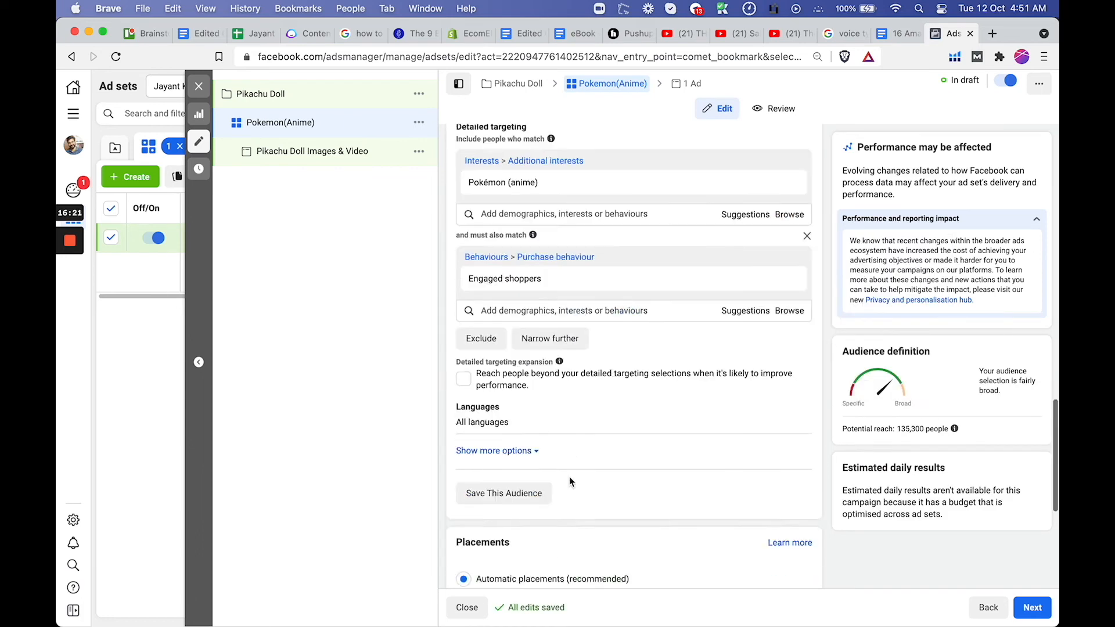
scroll(569, 476, "down", 1)
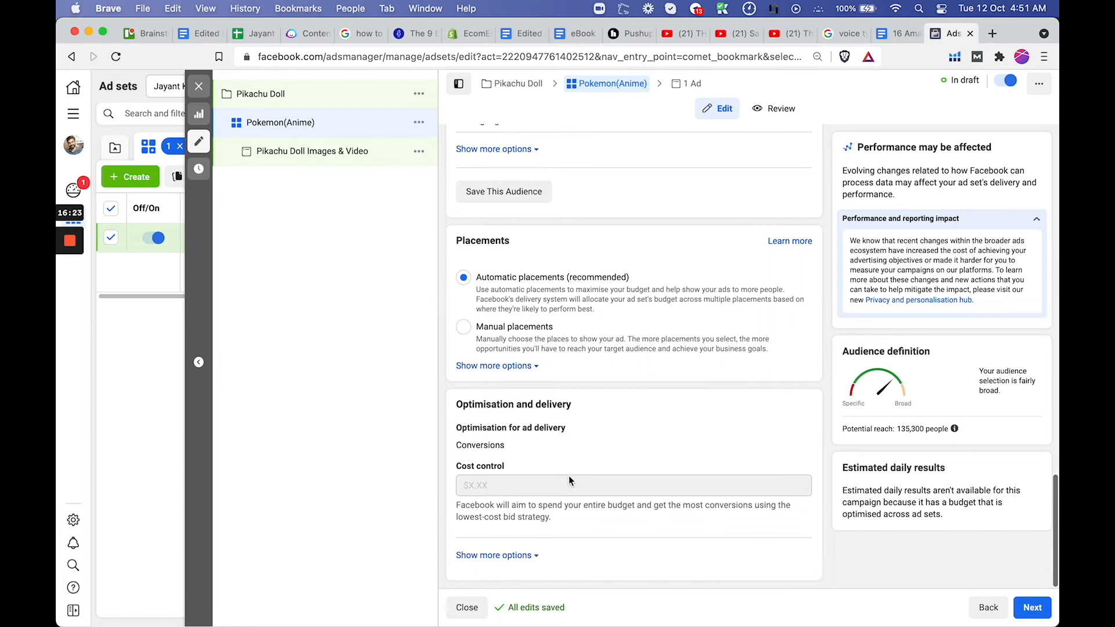
left_click(464, 328)
scroll(481, 360, "down", 5)
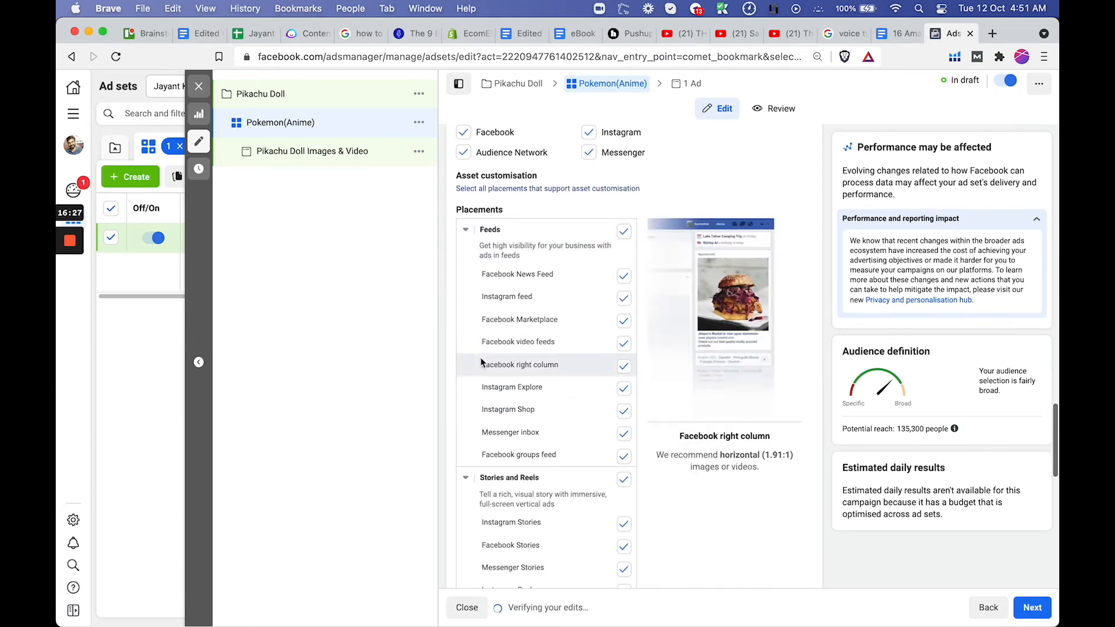
left_click(624, 231)
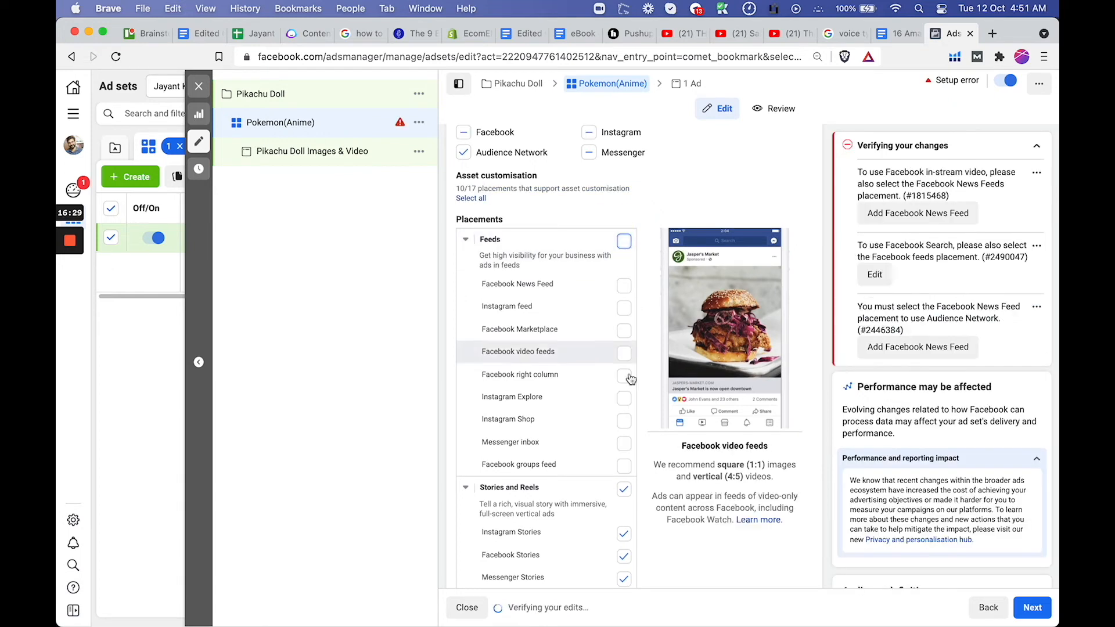
Deselect Messenger Stories and Facebook Stories in the Stories and Reels placements
scroll(630, 379, "down", 3)
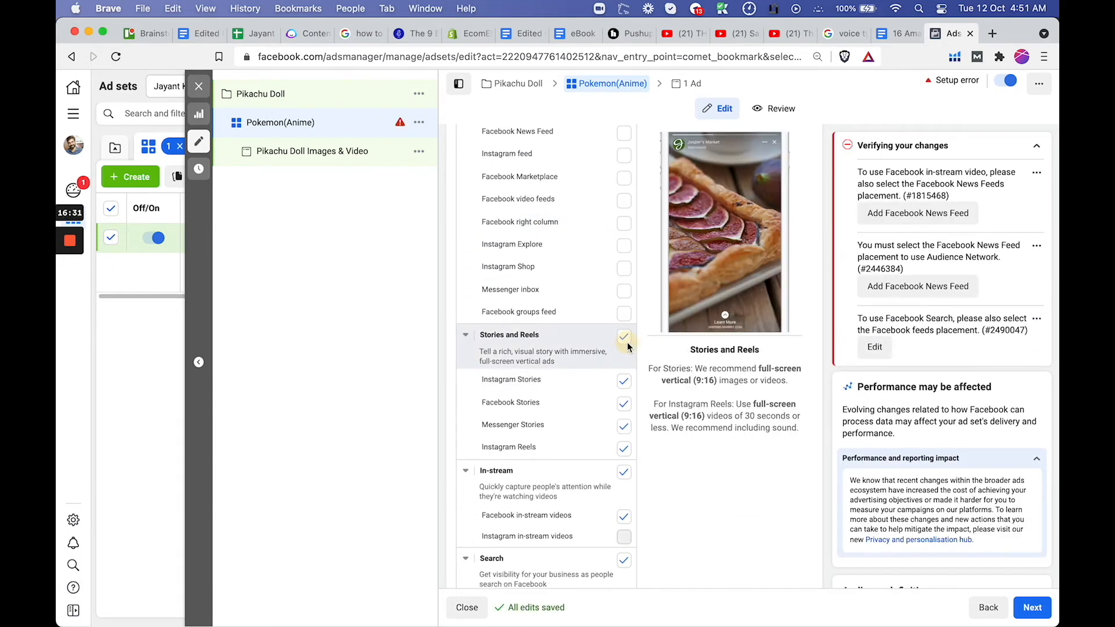
left_click(626, 341)
left_click(712, 242)
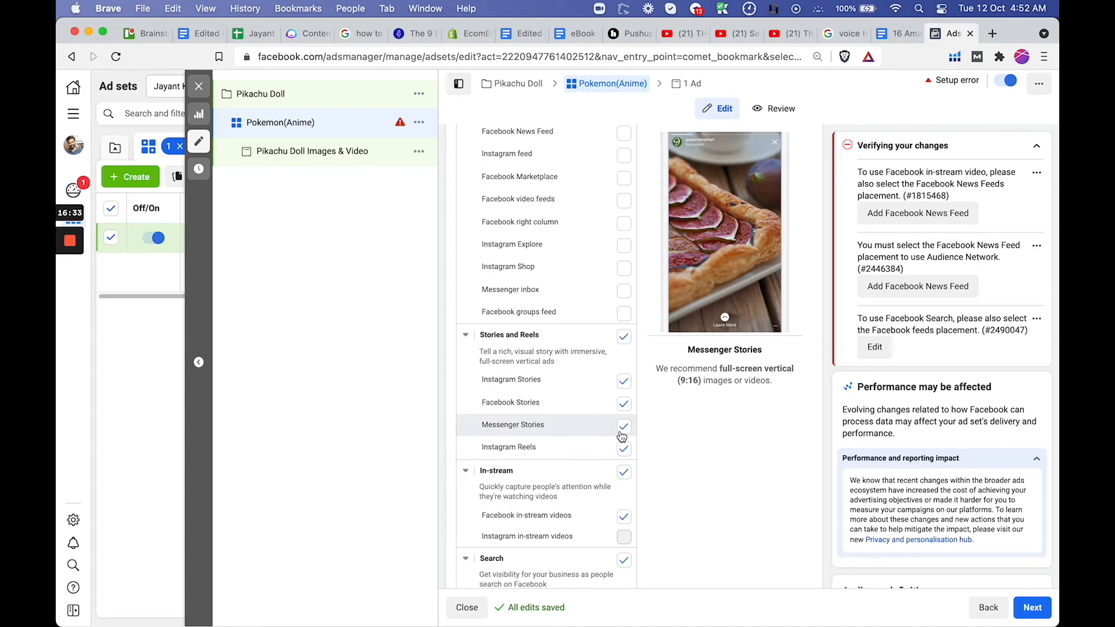
left_click(625, 428)
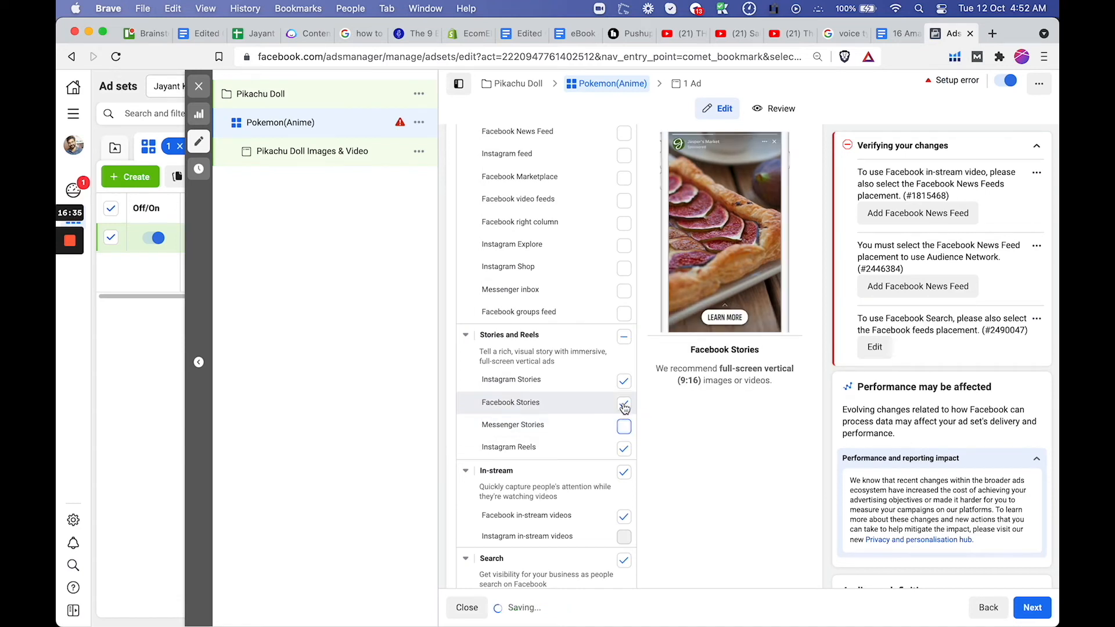
left_click(623, 403)
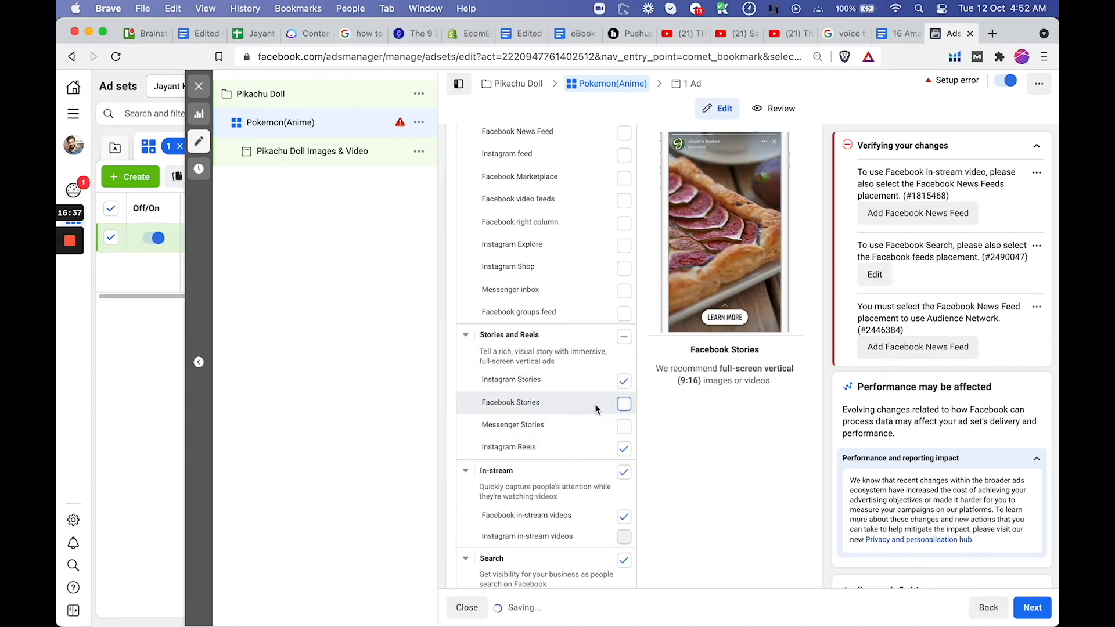
Deselect the In-stream, Search, In-article and Apps and sites placements
scroll(603, 435, "down", 3)
left_click(624, 345)
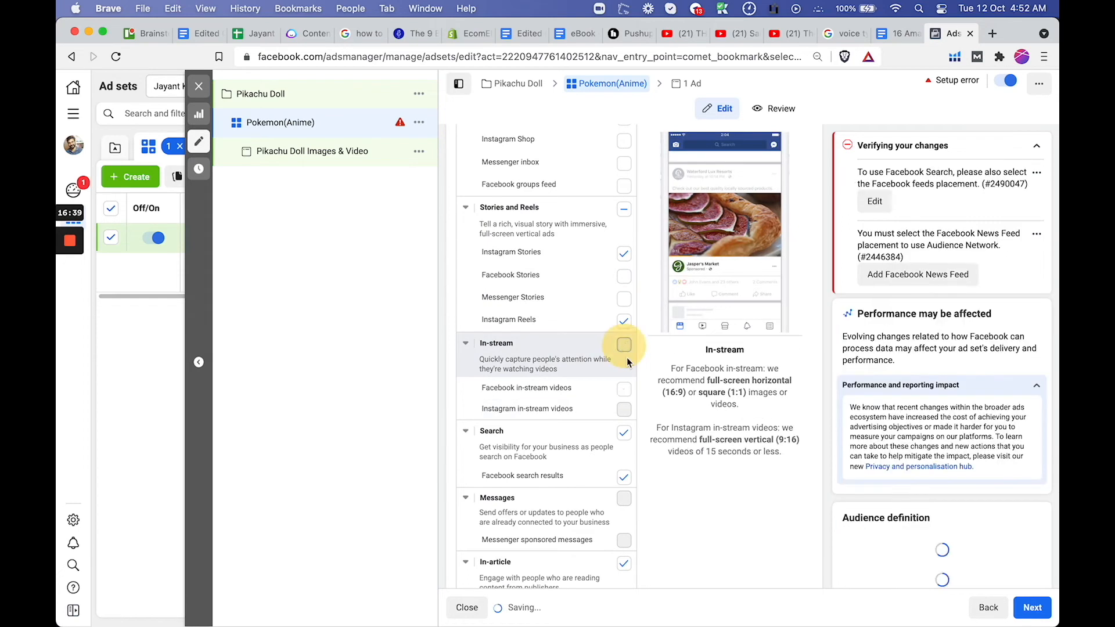
left_click(624, 432)
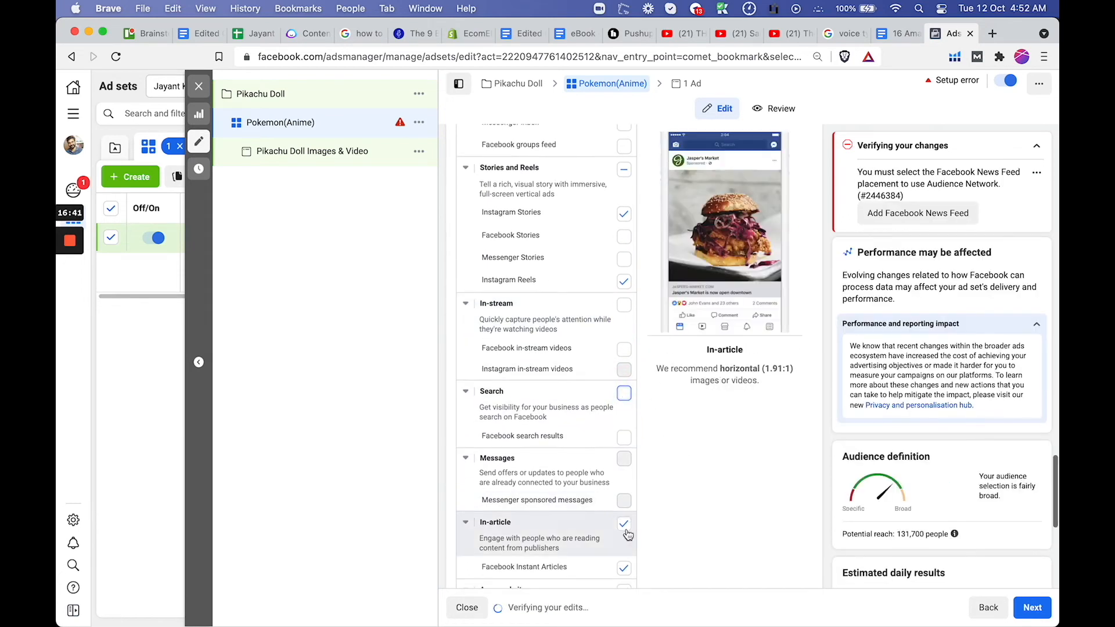
left_click(623, 563)
scroll(621, 493, "down", 4)
left_click(624, 456)
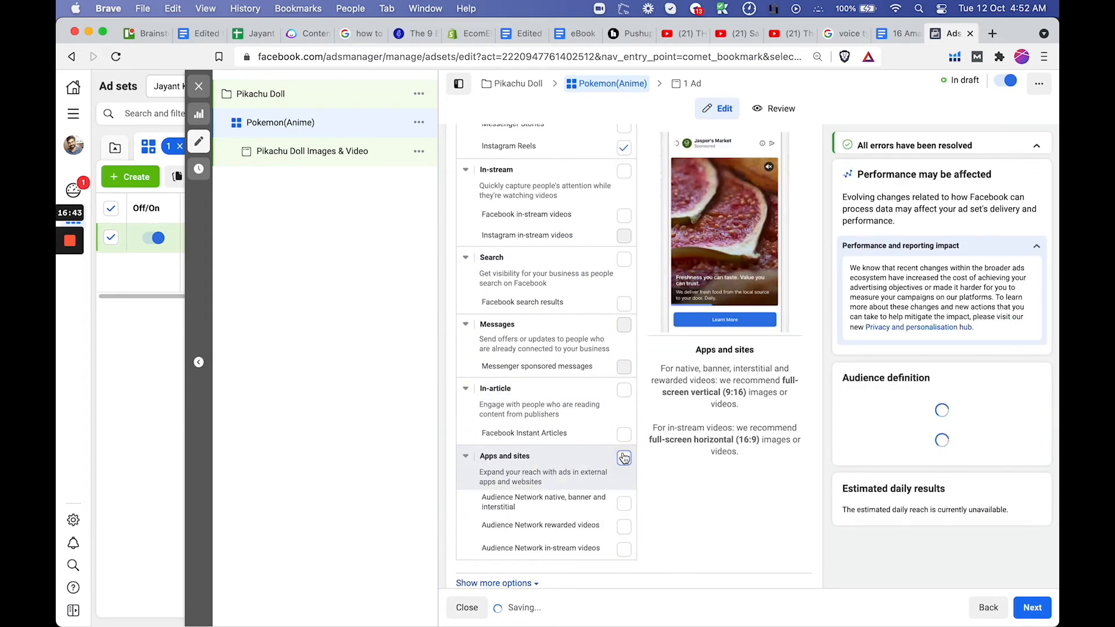
Try the Instagram Explore and Instagram Shop placements within Feeds and deselect both again
scroll(613, 349, "up", 3)
scroll(609, 252, "up", 3)
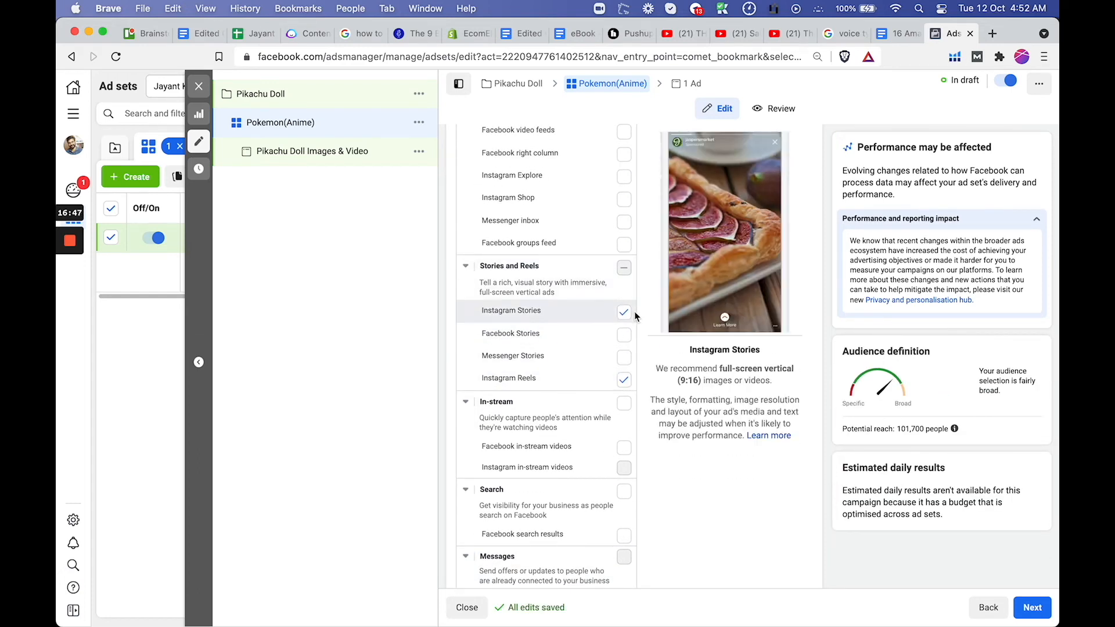
scroll(630, 385, "up", 1)
scroll(626, 349, "up", 3)
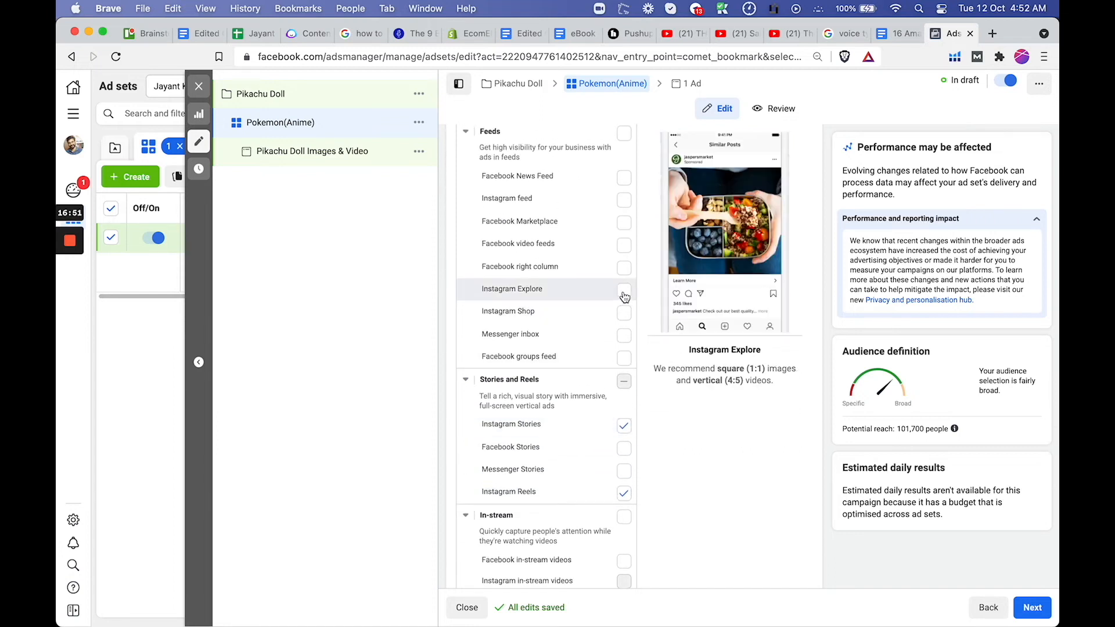
left_click(624, 291)
left_click(624, 290)
left_click(624, 313)
left_click(624, 314)
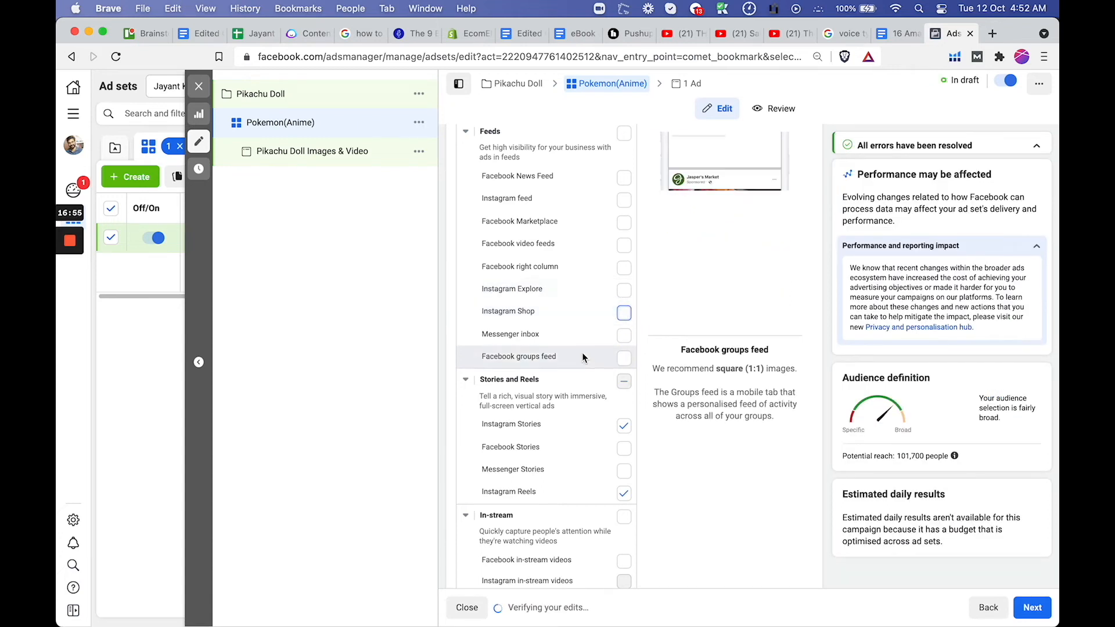
scroll(582, 353, "down", 5)
scroll(575, 250, "up", 8)
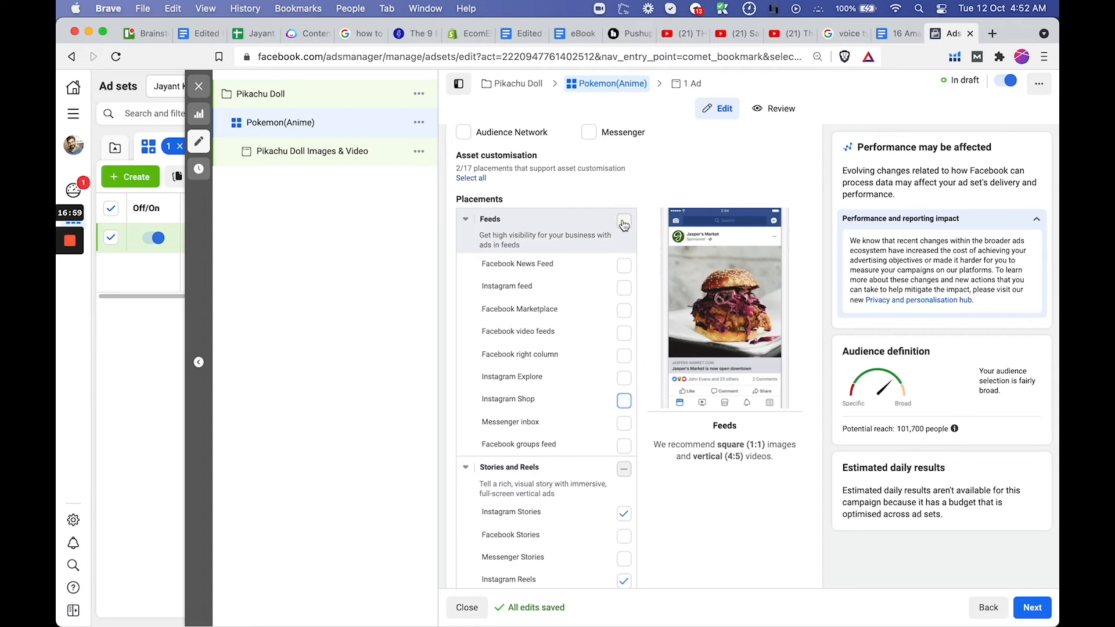
Switch the ad set back to automatic placements and check its potential reach
left_click(624, 225)
scroll(601, 217, "up", 5)
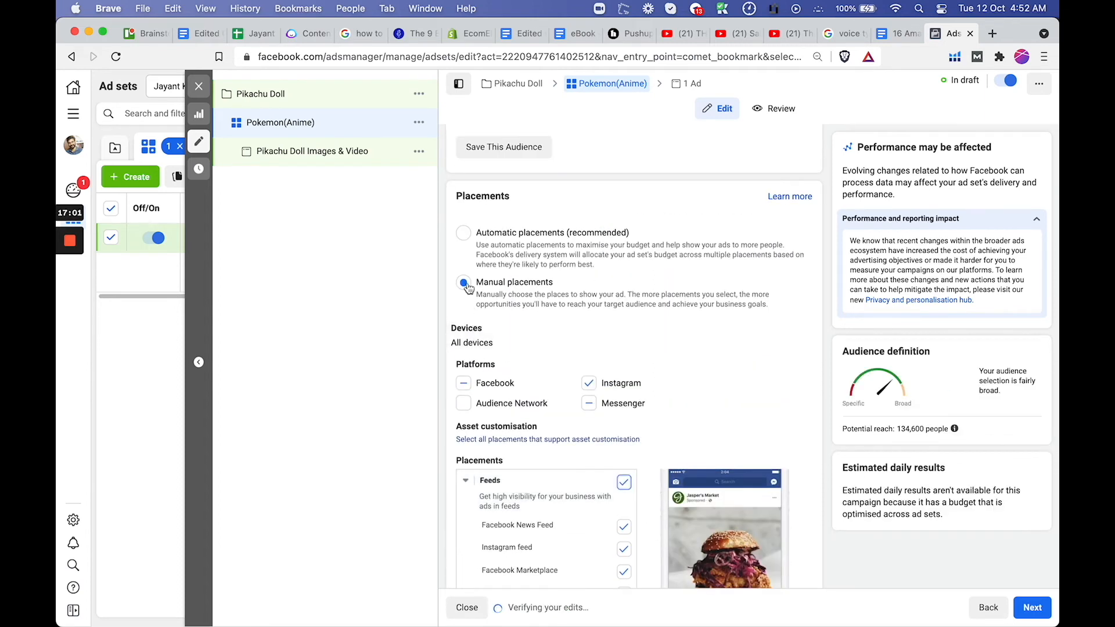
left_click(467, 235)
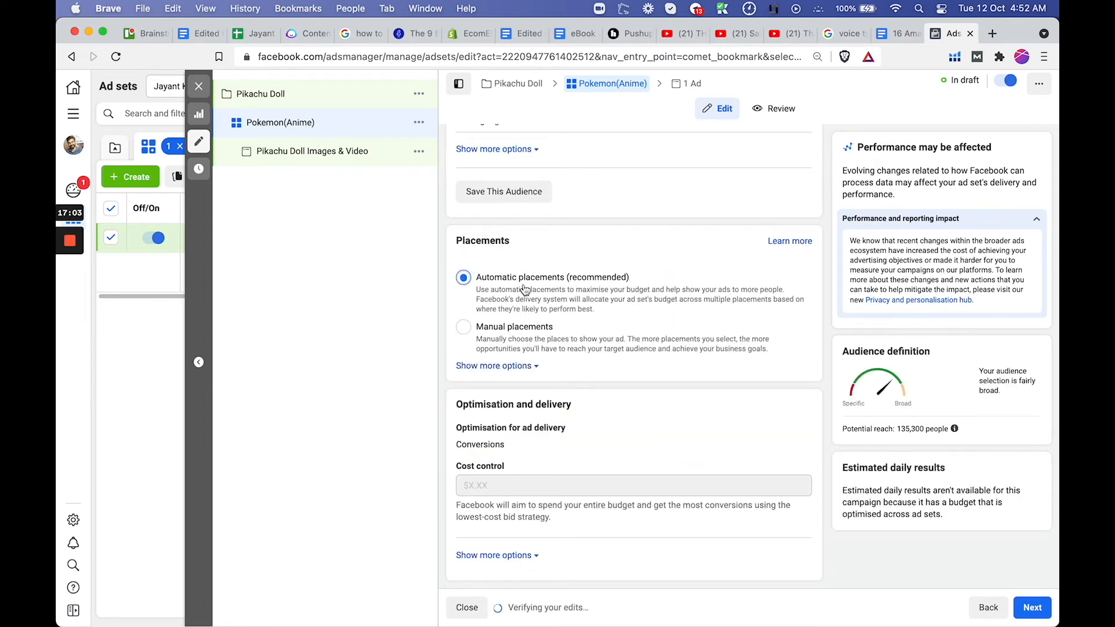
scroll(686, 309, "up", 4)
scroll(686, 309, "down", 4)
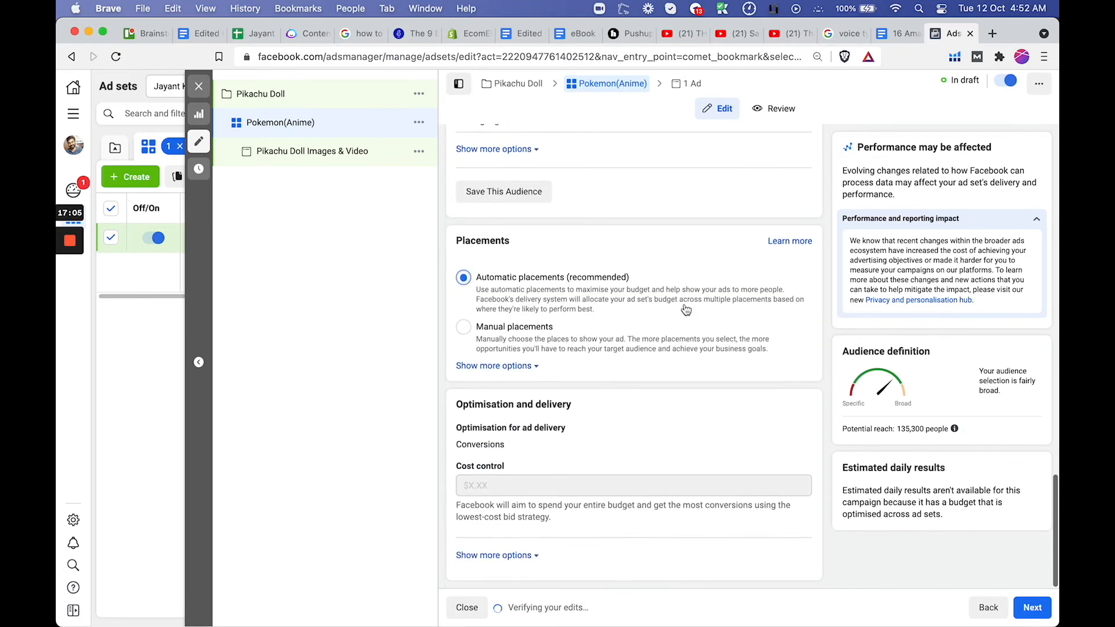
left_click(922, 424)
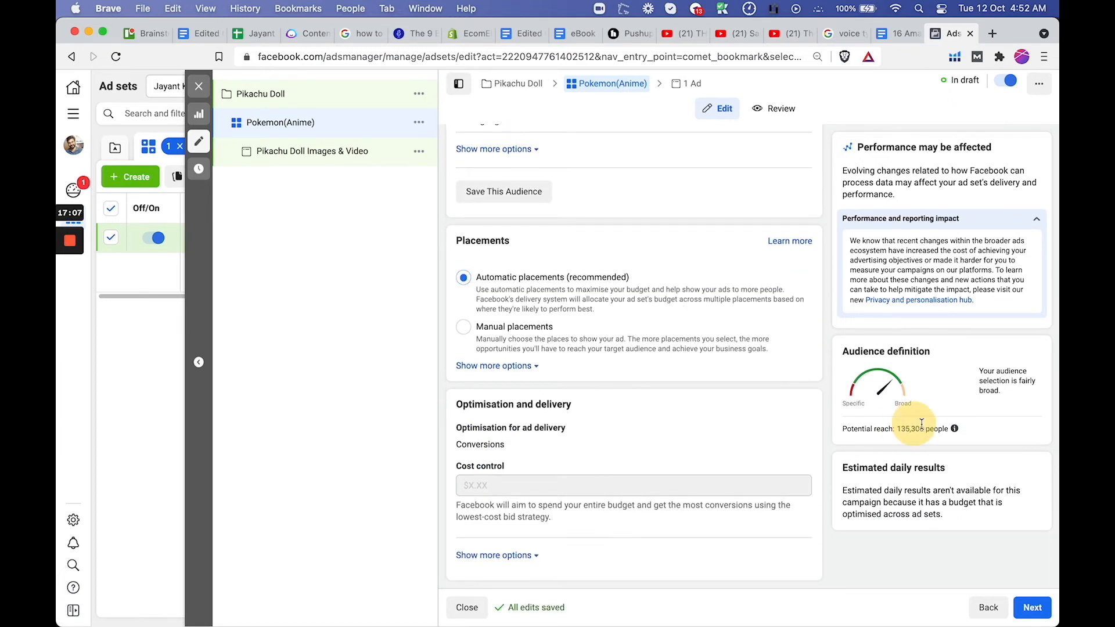
left_click_drag(927, 424, 932, 427)
Continue to the Pikachu Doll Images & Video ad and set its Facebook Page to Hooked To Coffee
left_click(1030, 607)
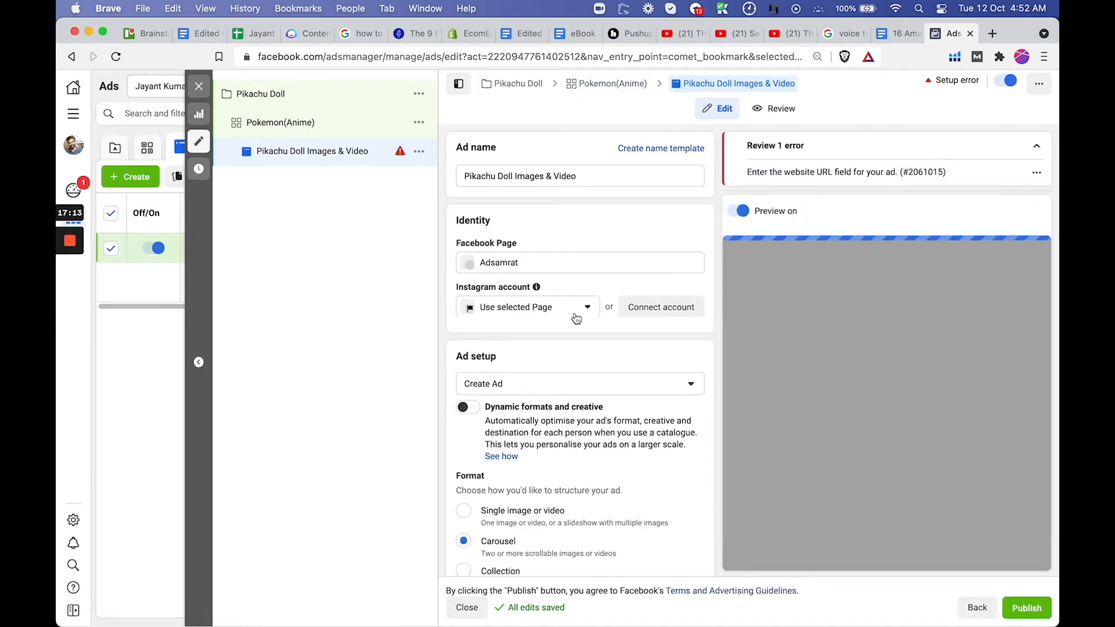
left_click(568, 308)
left_click(535, 357)
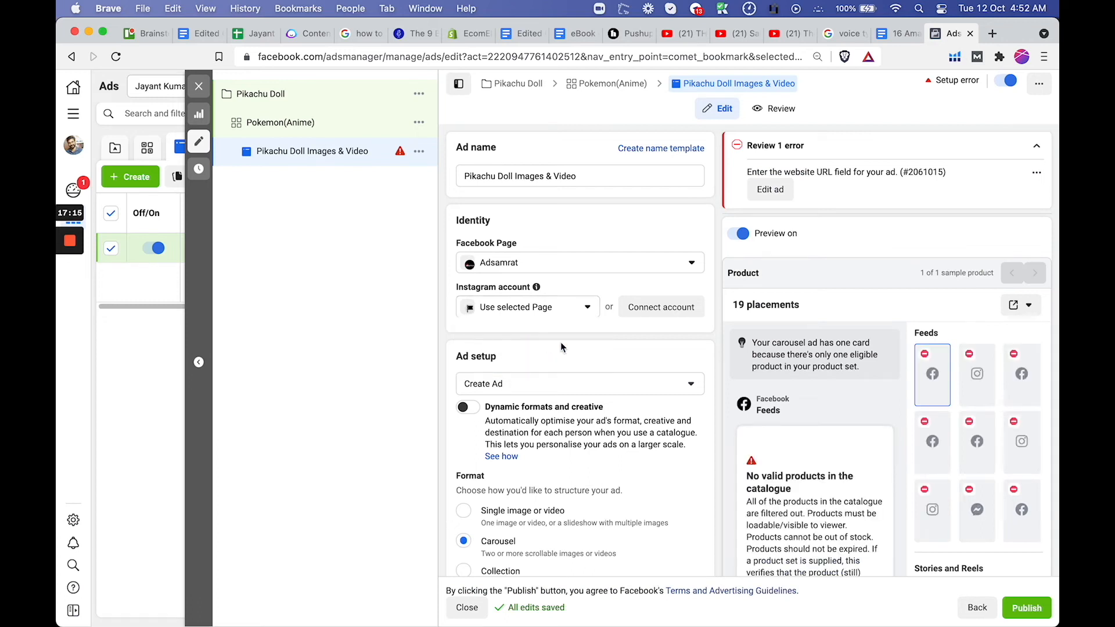
left_click(573, 268)
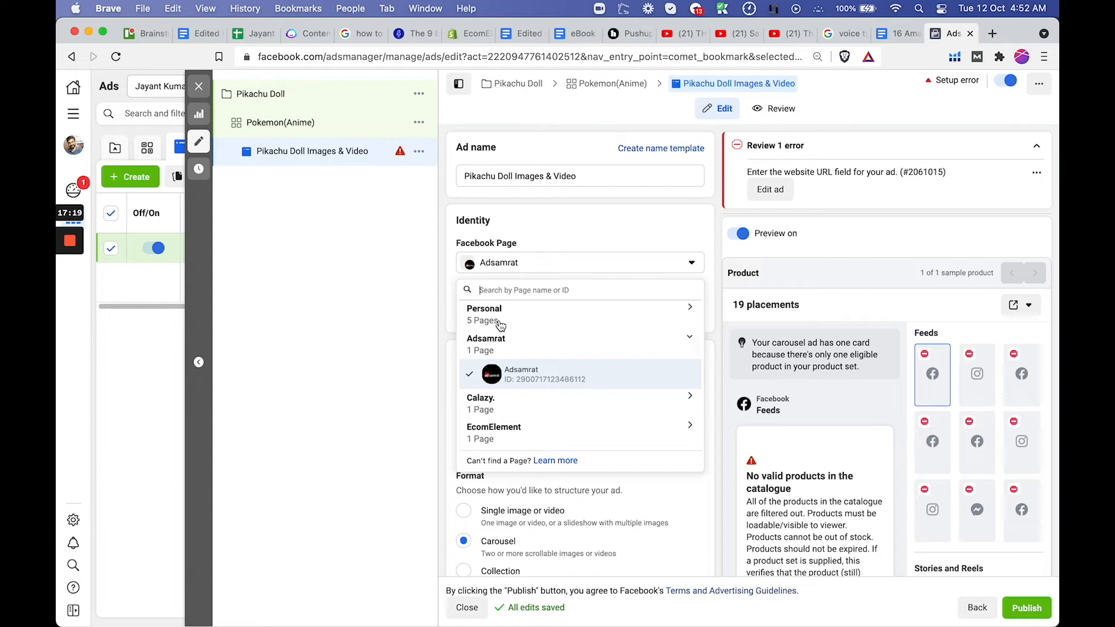
left_click(500, 324)
left_click(530, 378)
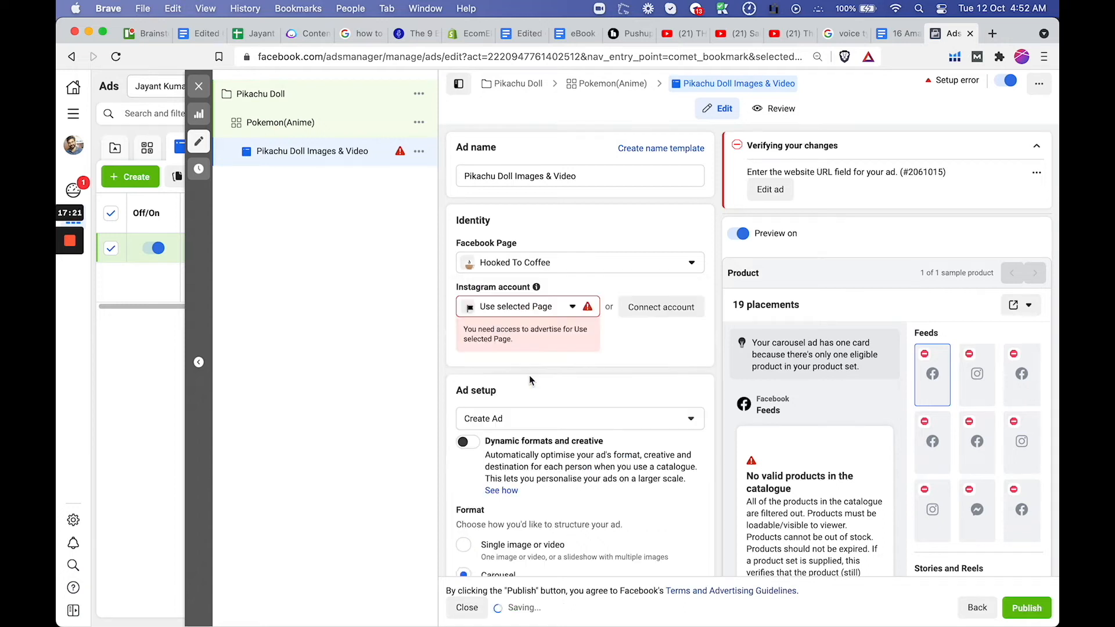
Set the ad format to Single image or video
scroll(572, 343, "down", 3)
scroll(571, 343, "down", 5)
scroll(572, 342, "up", 3)
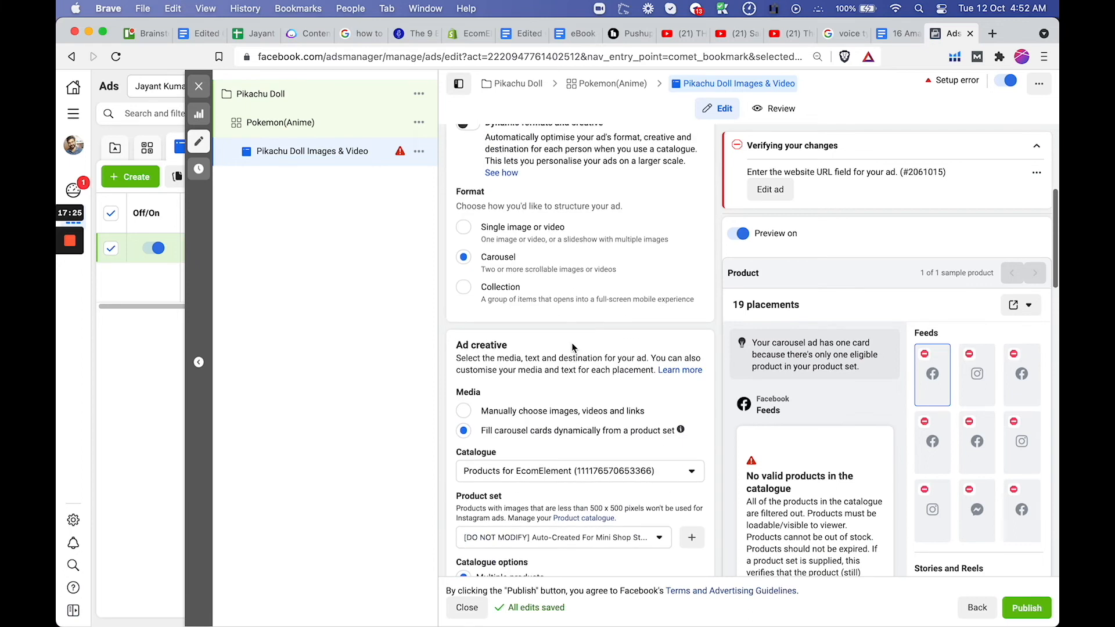
left_click(485, 232)
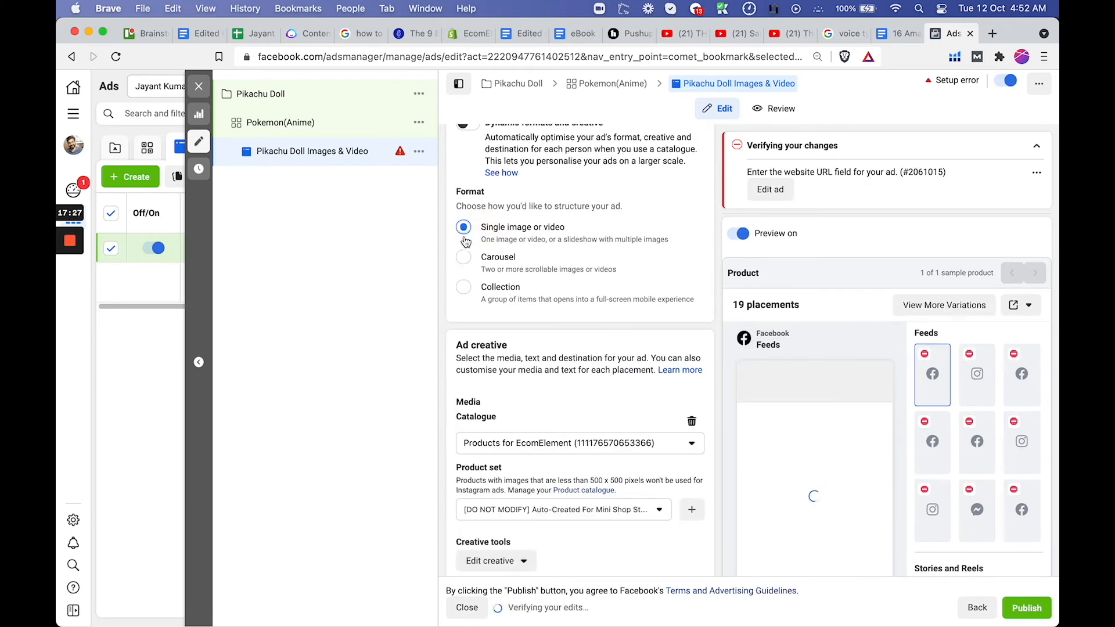
Examine the available product catalogues and the ad's text, call-to-action and destination fields
scroll(579, 364, "down", 5)
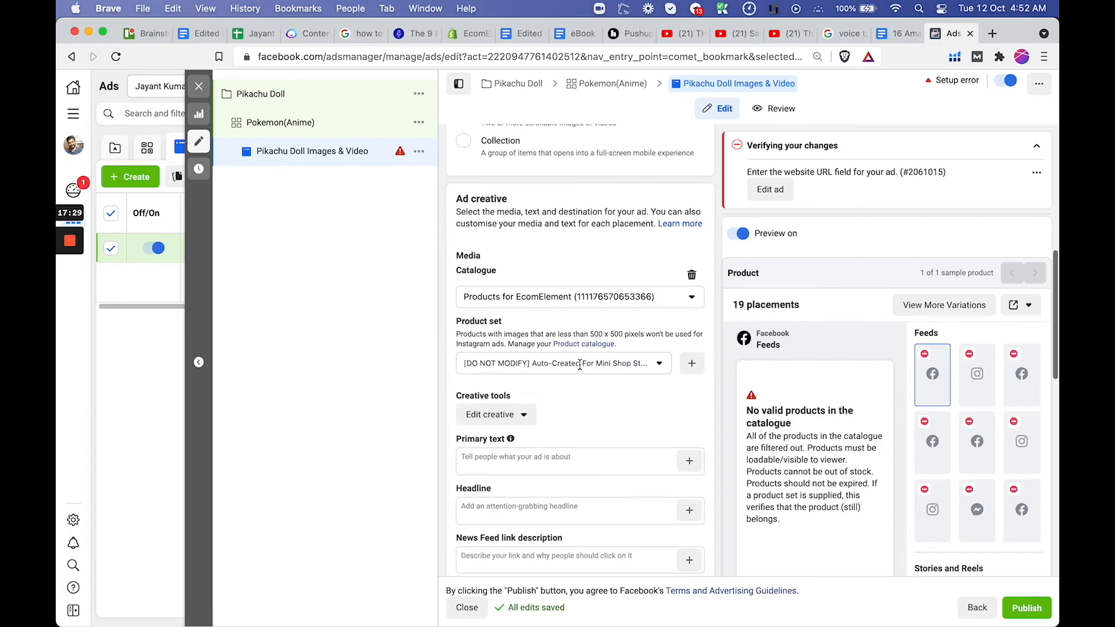
left_click(613, 207)
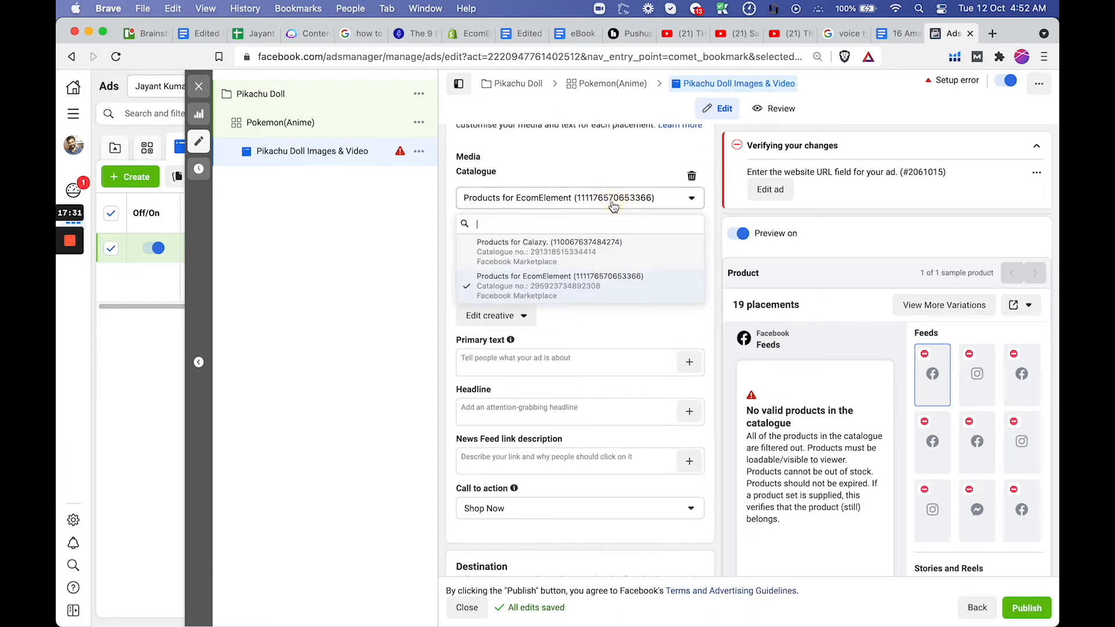
left_click(605, 322)
scroll(604, 322, "down", 2)
scroll(605, 321, "down", 1)
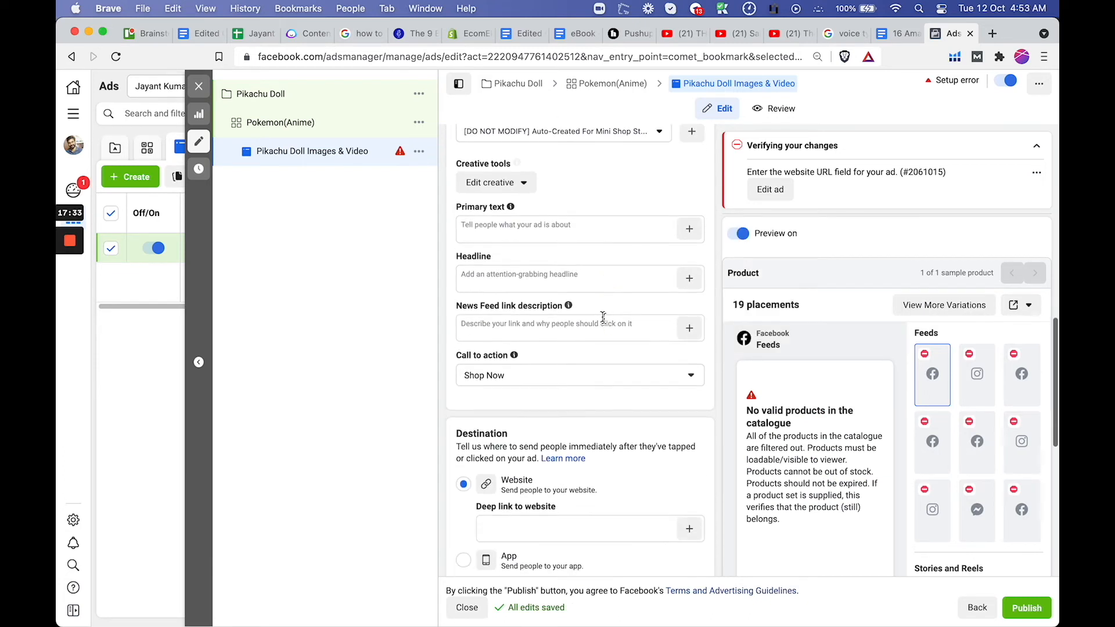
scroll(552, 225, "up", 1)
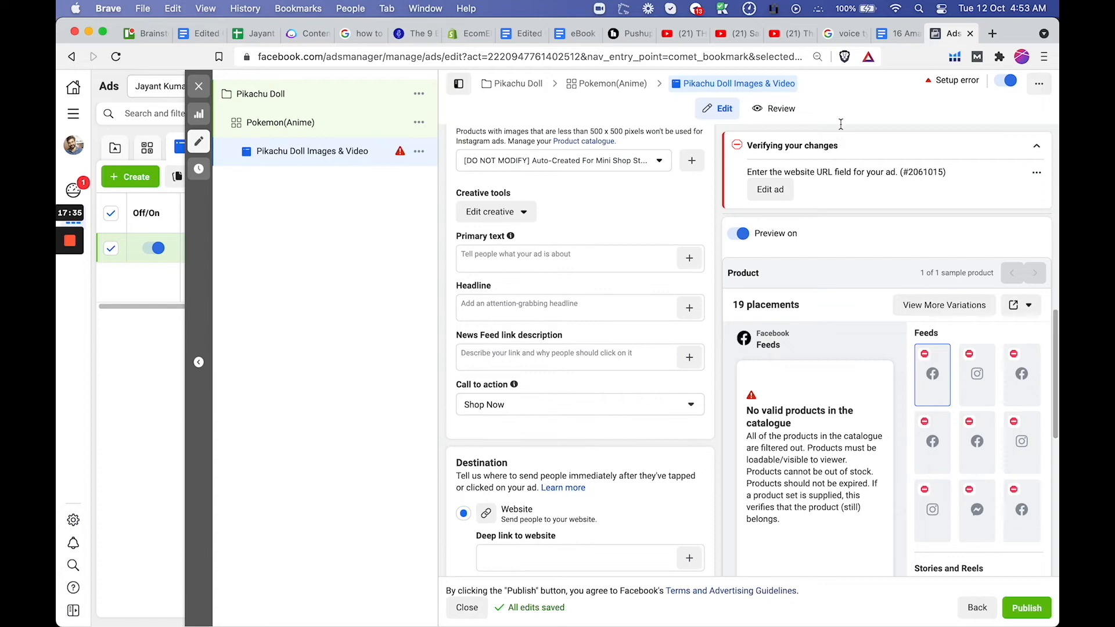
Open the Facebook Ad Library in a new browser tab
left_click(992, 34)
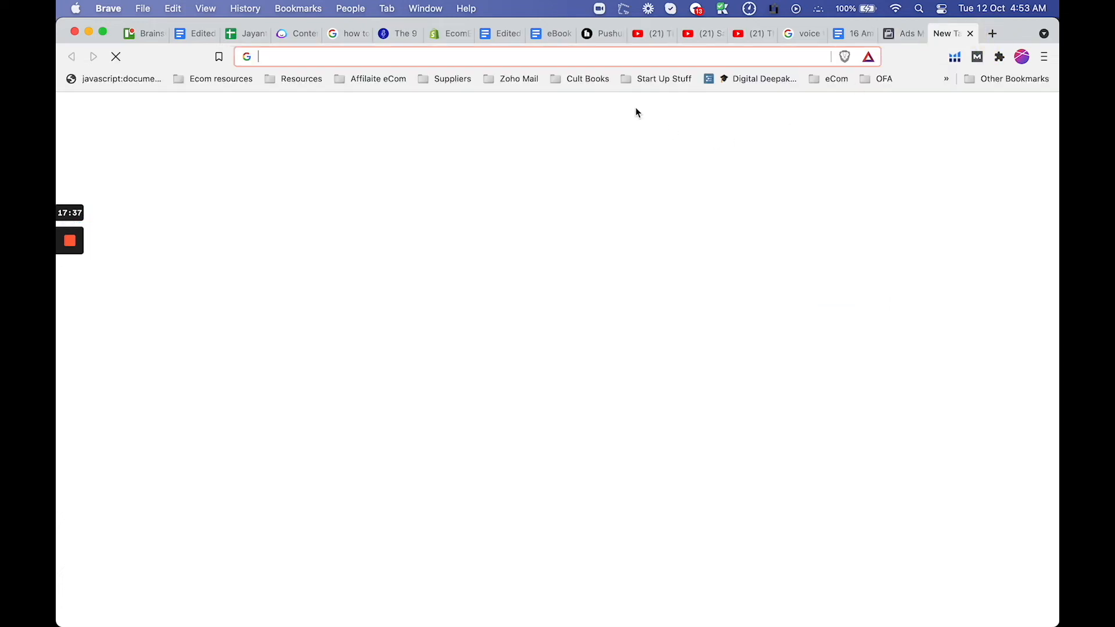
type("ad lin")
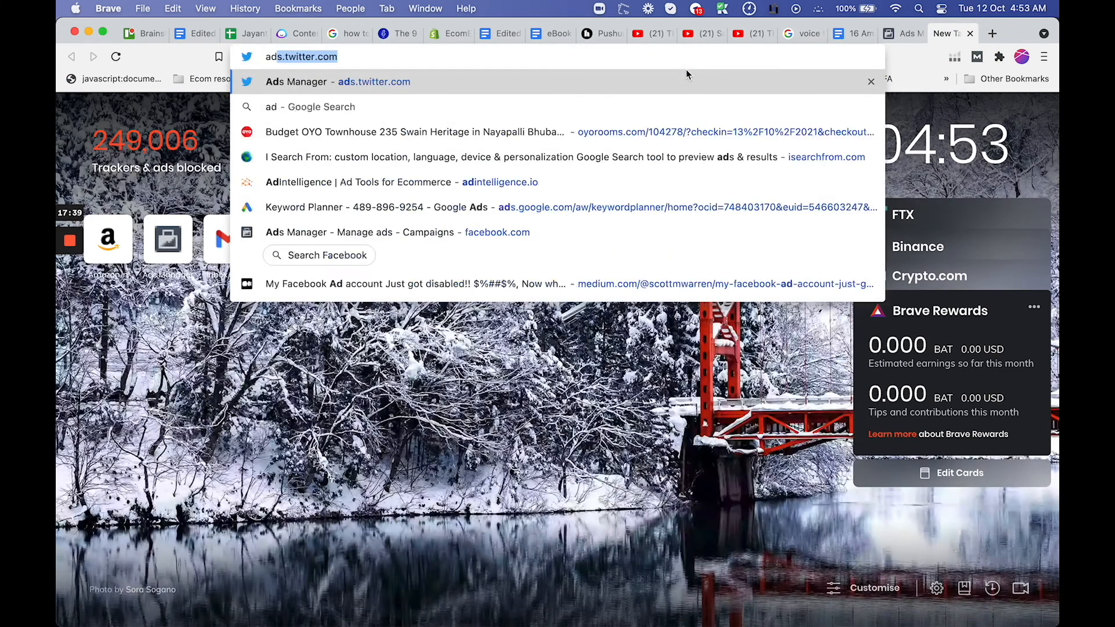
key("BackSpace")
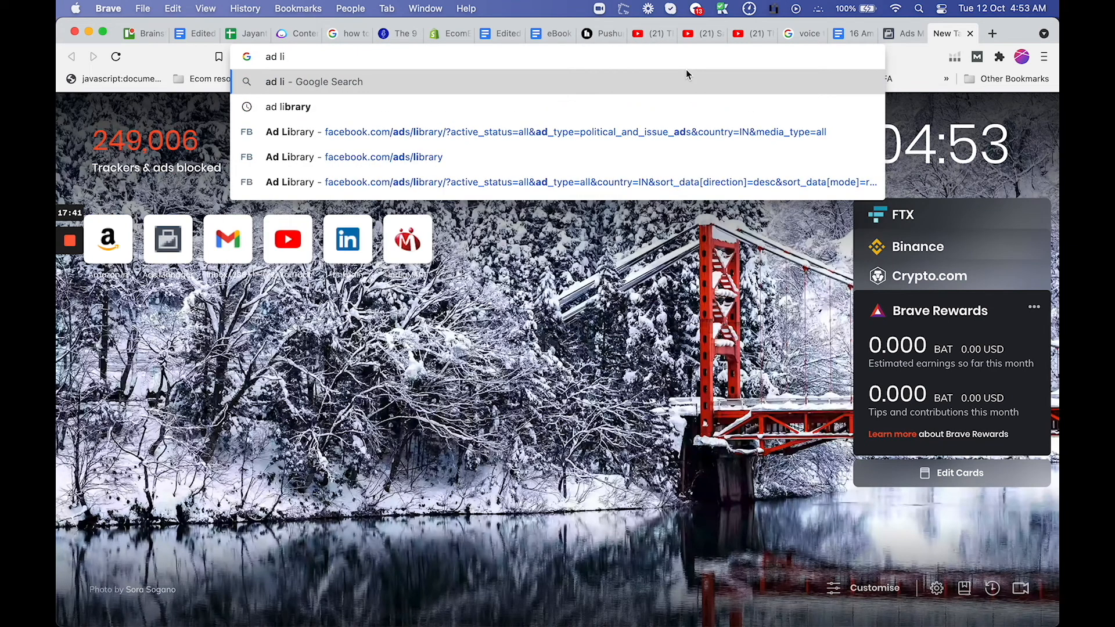
left_click(631, 155)
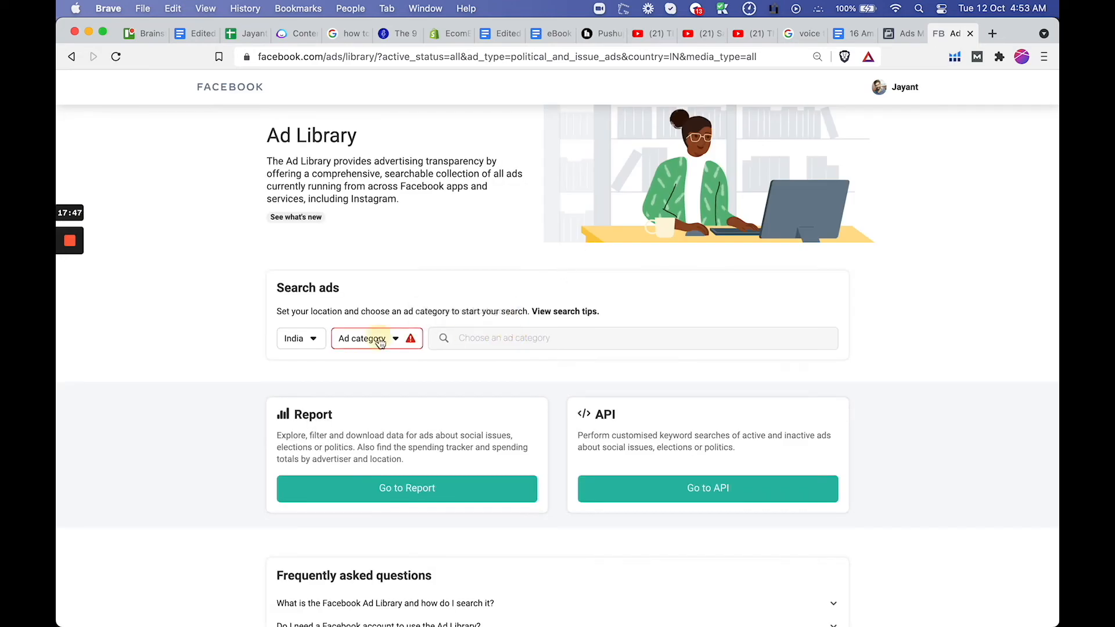
Set the Ad Library category to All ads, search for gizmoz and open the gizmoz.in advertiser's ads
left_click(378, 340)
left_click(367, 397)
left_click(478, 339)
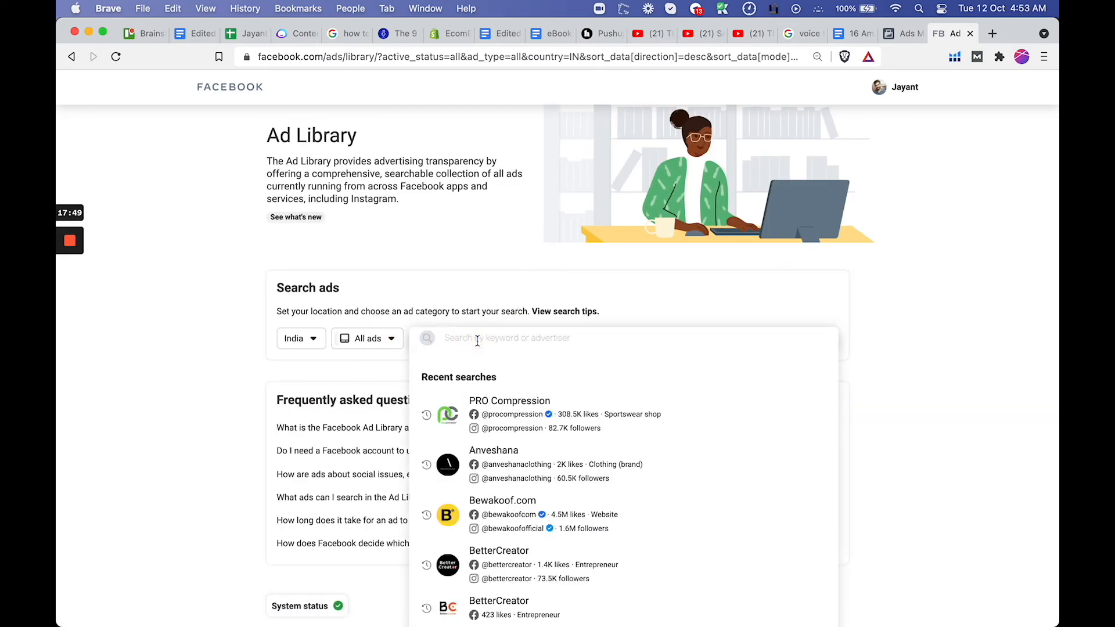
type("gizmo")
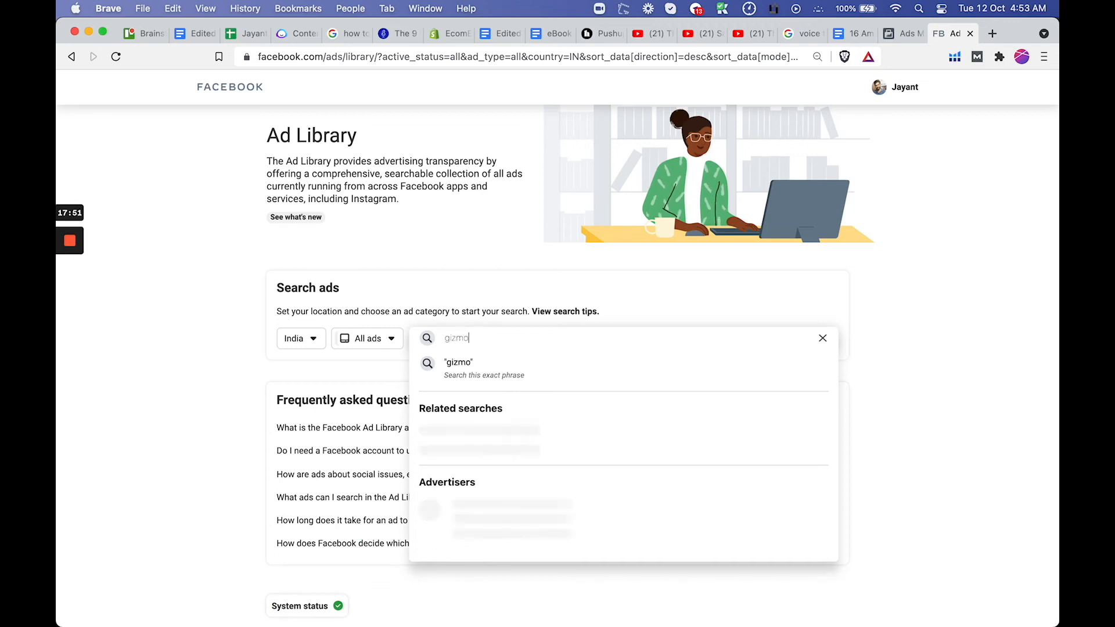
type("z")
left_click(489, 446)
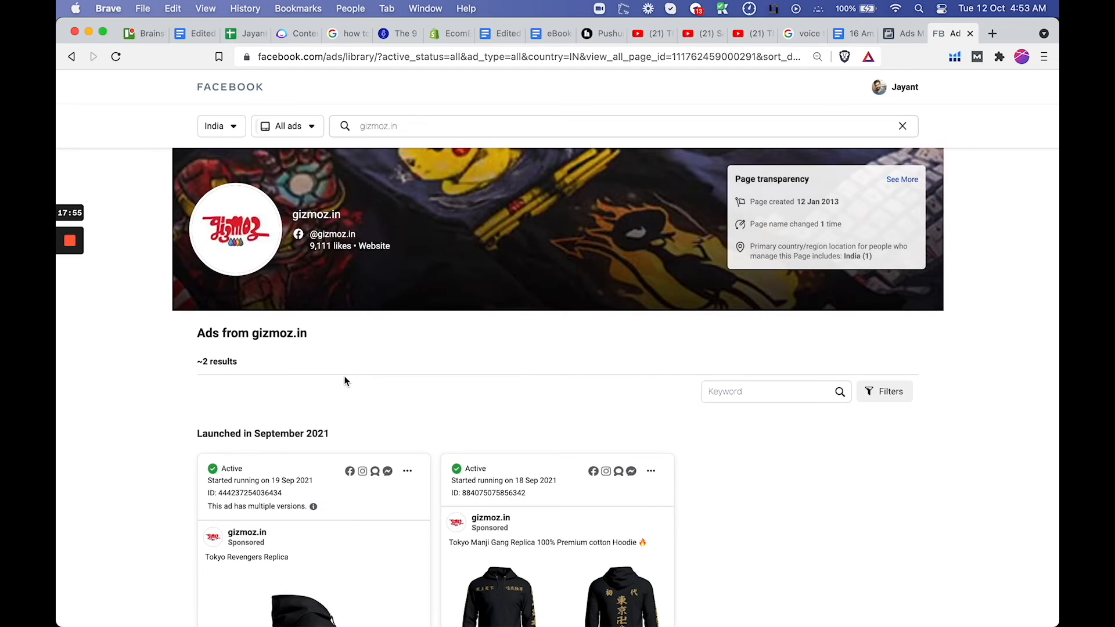
Try to copy the text of the first gizmoz.in ad into the Pikachu Doll ad's primary text
scroll(346, 381, "down", 4)
left_click_drag(206, 323, 301, 318)
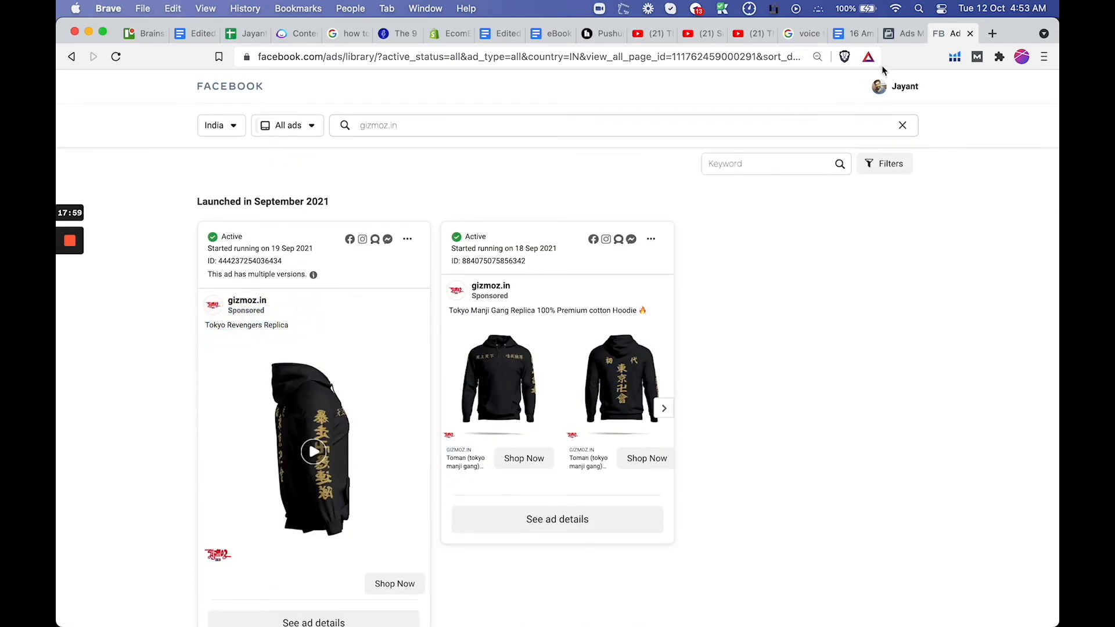
left_click(892, 35)
left_click(562, 264)
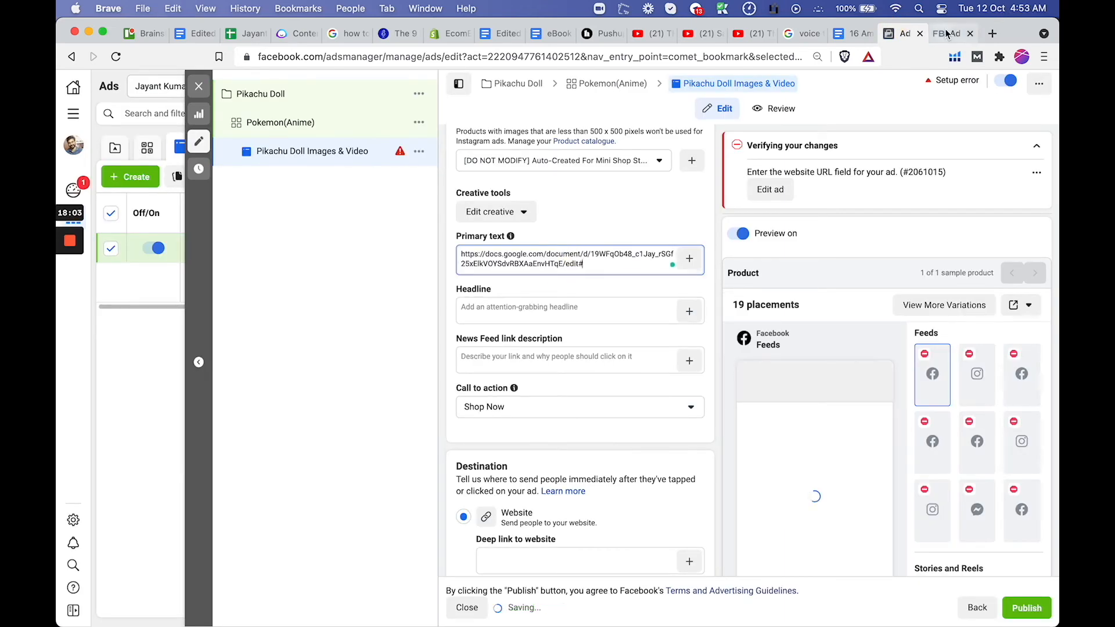
Copy "Tokyo Revengers Replica" from the gizmoz.in ad and replace the Pikachu Doll ad's primary text with it
left_click(947, 34)
left_click_drag(295, 325, 216, 323)
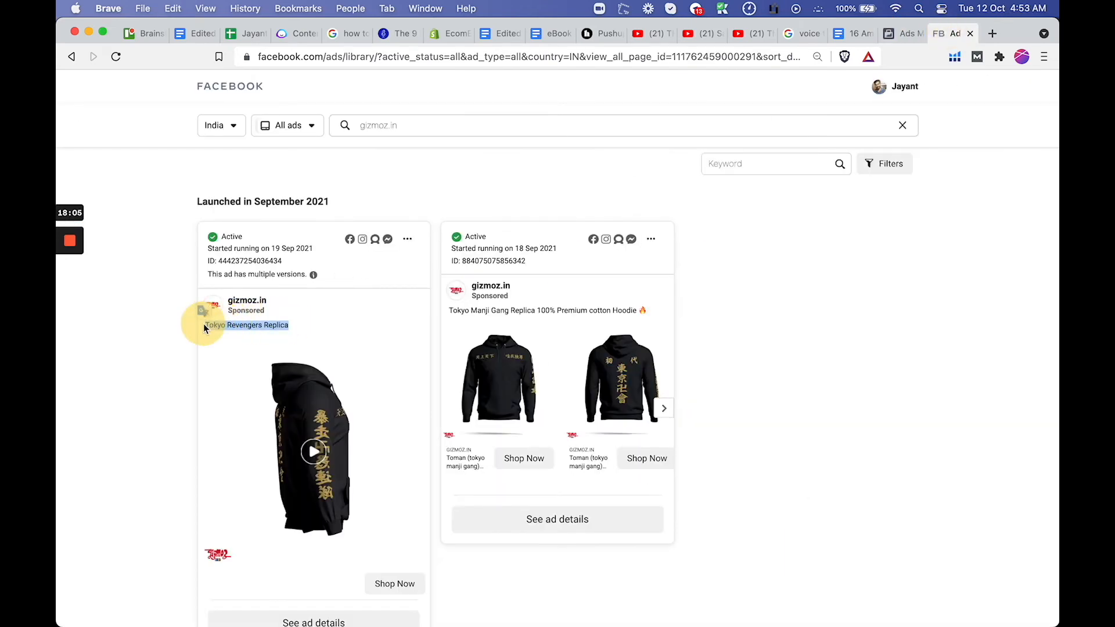
key("super+alt+Left")
triple_click(493, 258)
type("Tokyo Revengers Replica")
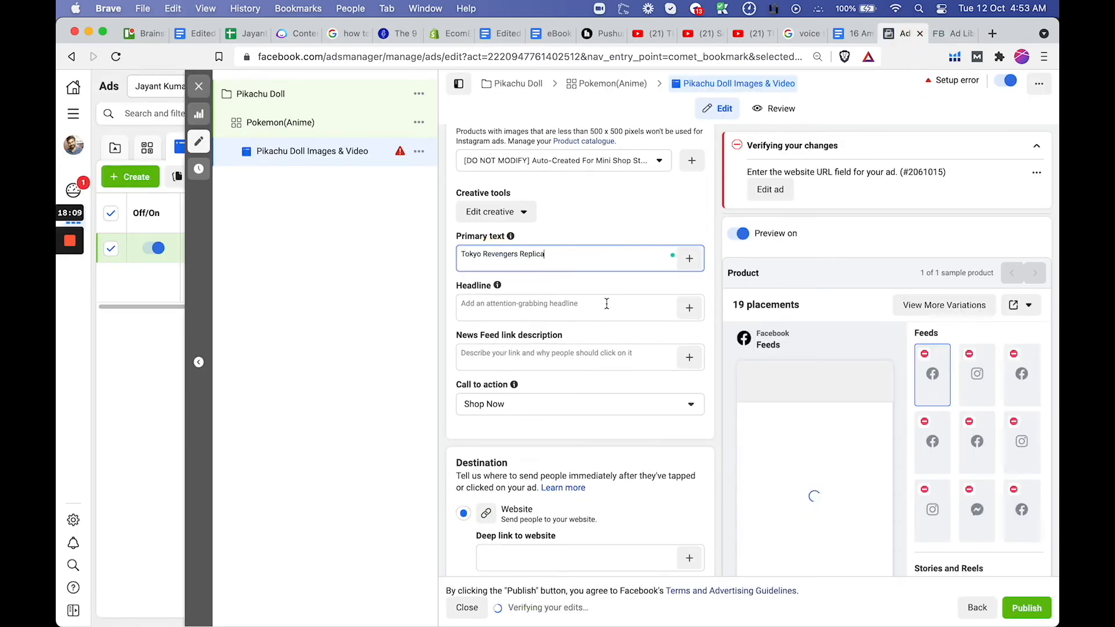
Try to copy the Toman hoodie product title from the gizmoz.in carousel ad in the Ad Library
left_click(945, 34)
scroll(493, 348, "down", 3)
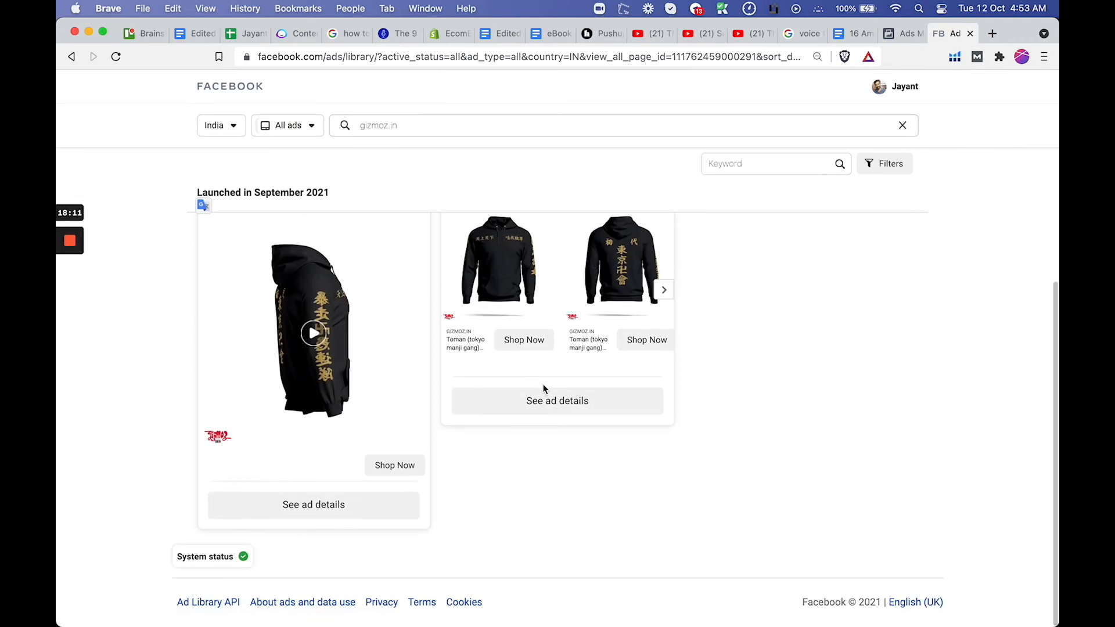
left_click_drag(441, 341, 489, 357)
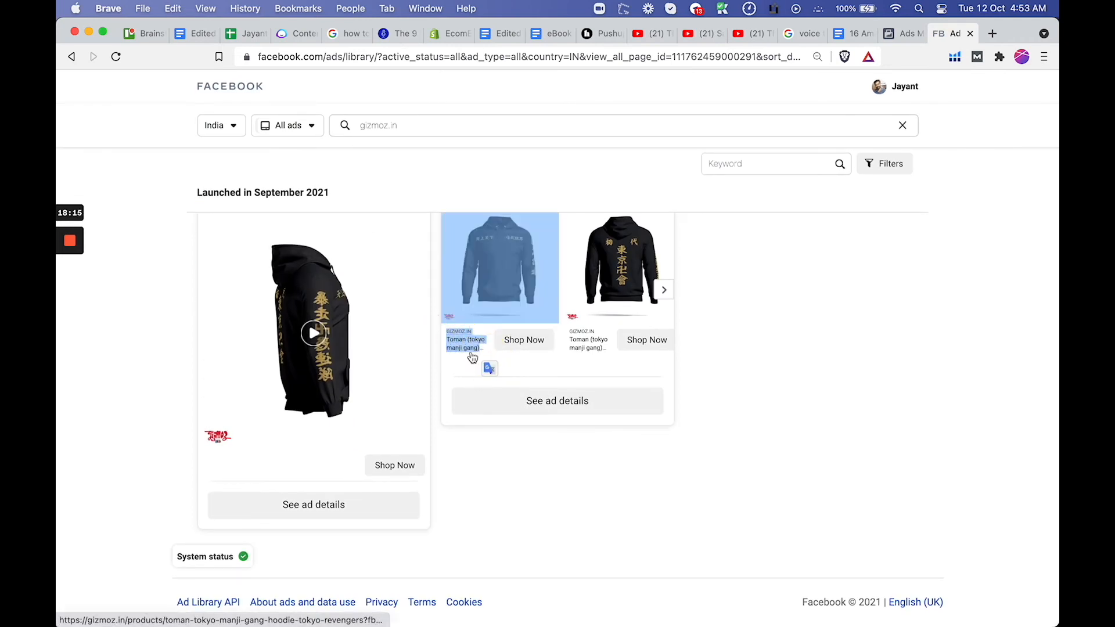
scroll(478, 344, "up", 2)
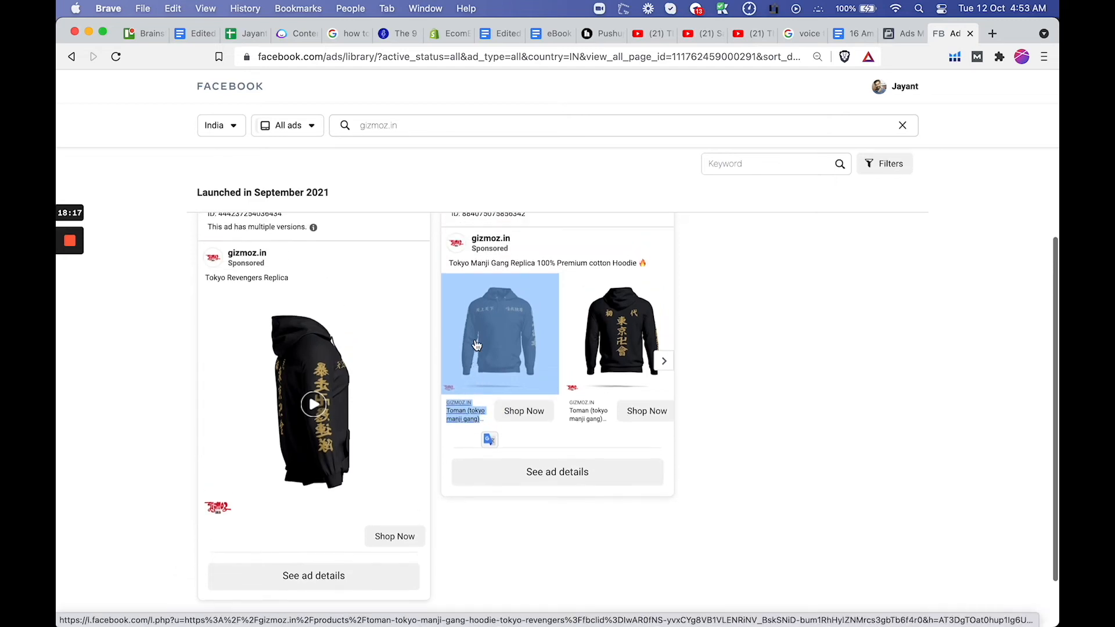
scroll(478, 344, "up", 1)
scroll(478, 343, "up", 3)
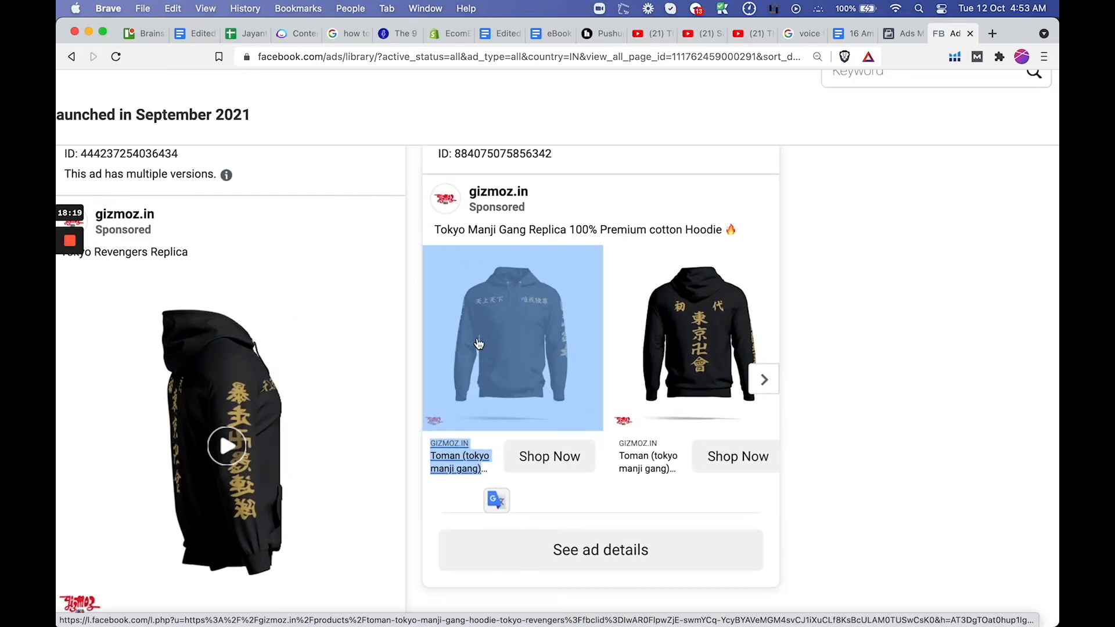
left_click(902, 33)
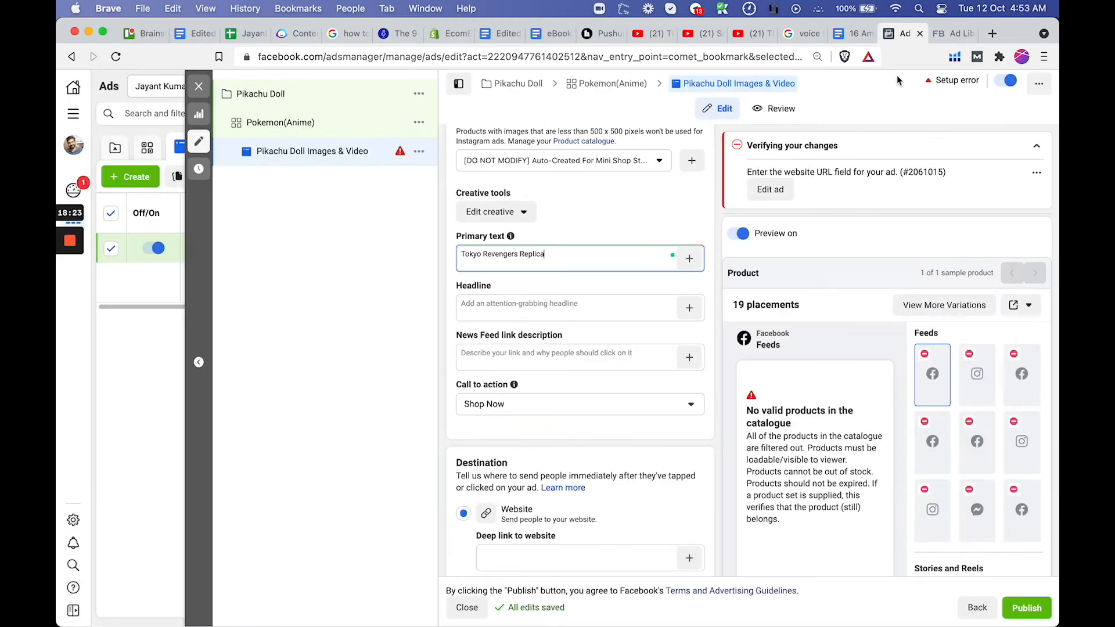
Open the details of the gizmoz.in hoodie carousel ad and copy its first card's title text
left_click(951, 35)
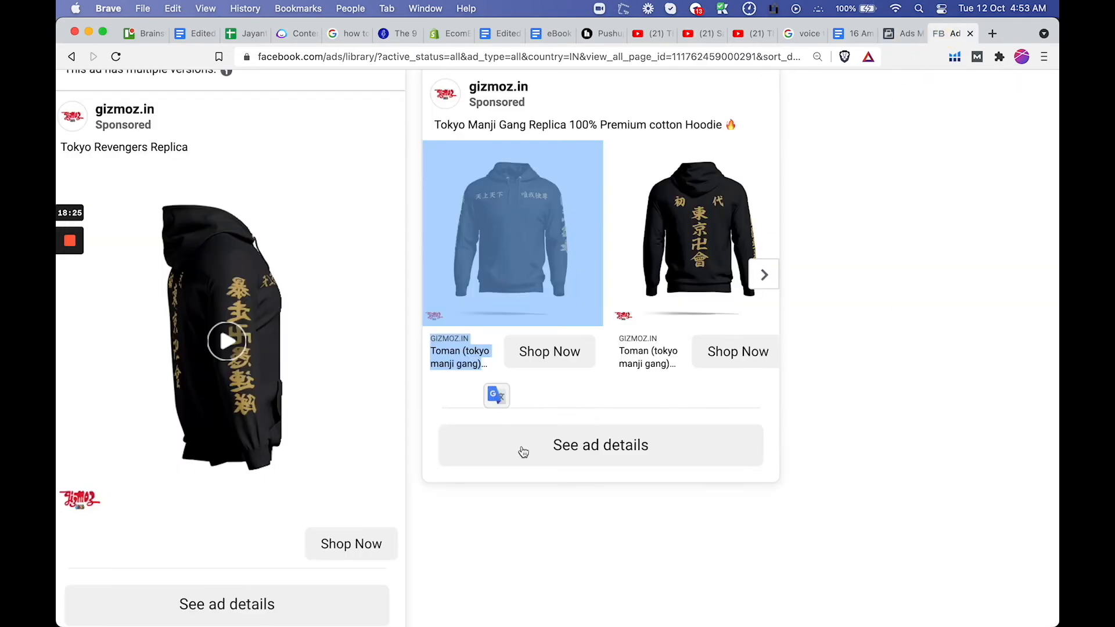
left_click(554, 506)
left_click(557, 460)
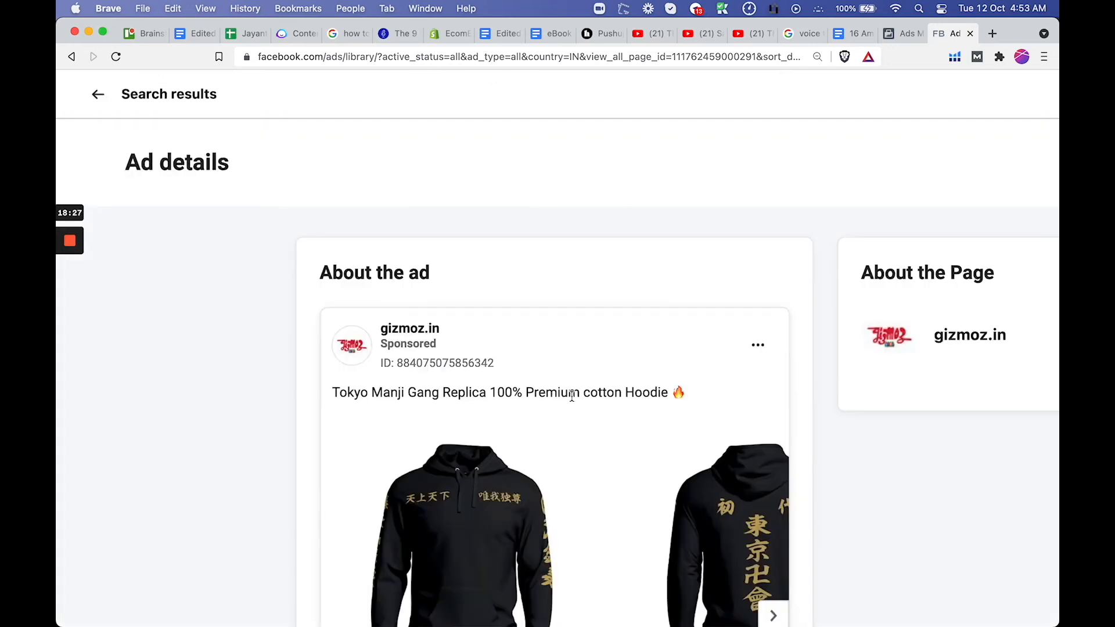
scroll(570, 401, "down", 5)
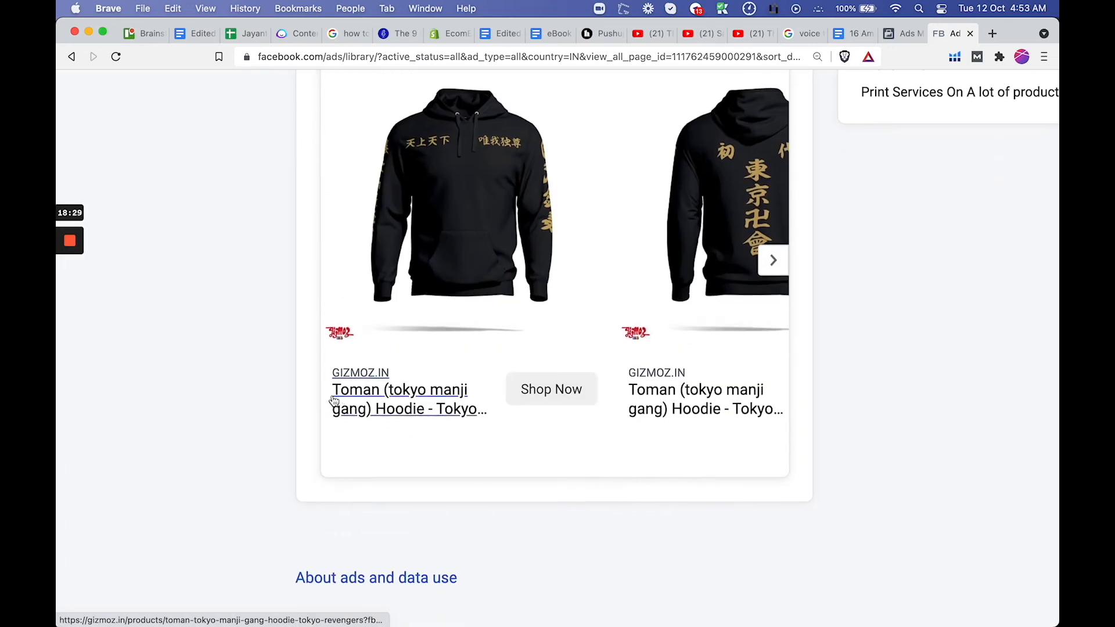
left_click_drag(317, 398, 470, 419)
key("super+c")
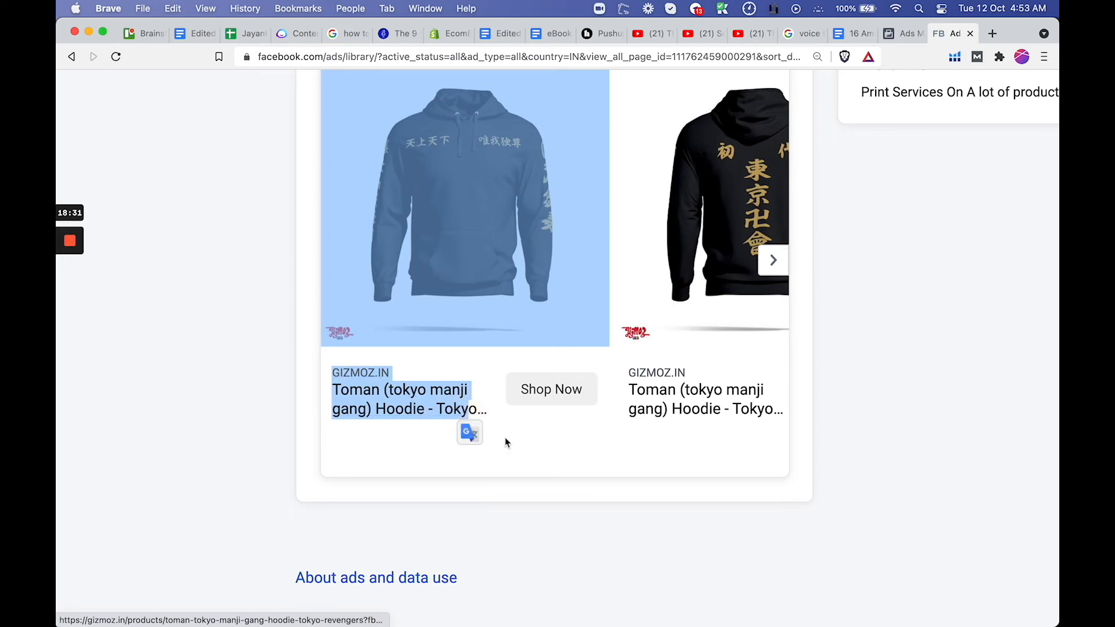
left_click(901, 35)
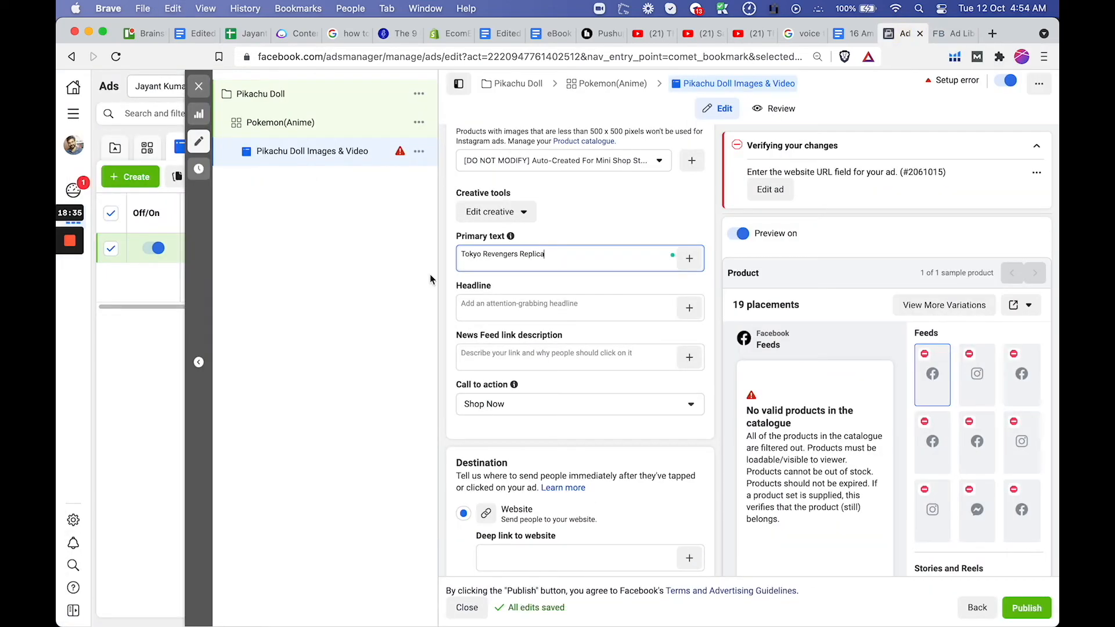
Paste the copied title into the Pikachu Doll ad's headline and delete the GIZMOZ.IN line, keeping "Toman (tokyo manji gang) Hoodie - Toky"
left_click(515, 308)
key("super+v")
left_click_drag(498, 313, 464, 309)
key("BackSpace")
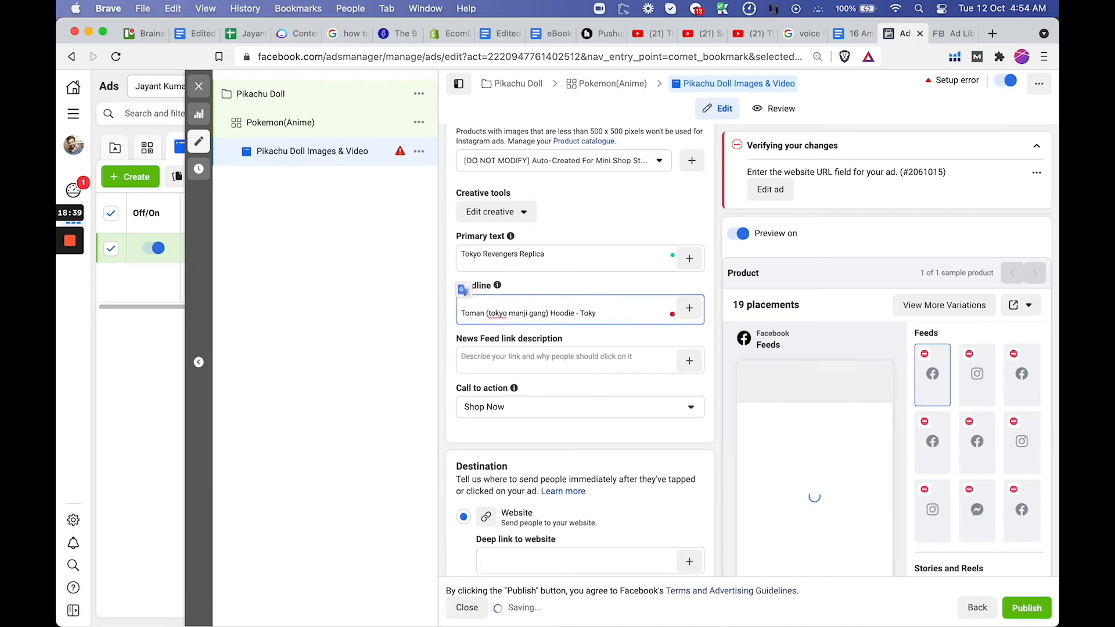
scroll(595, 360, "down", 5)
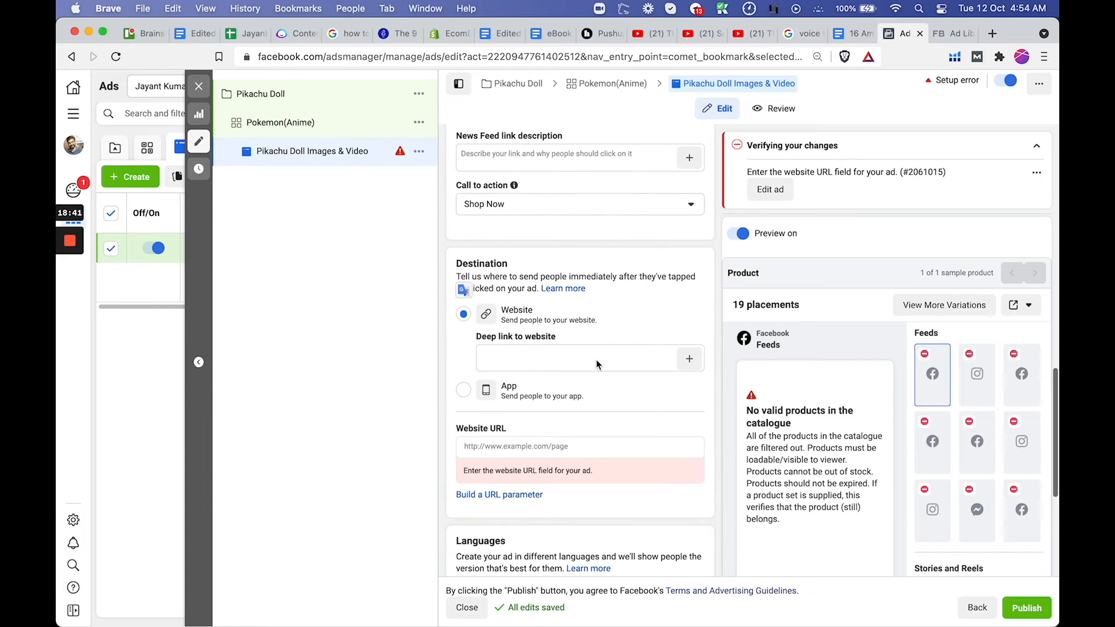
left_click(553, 315)
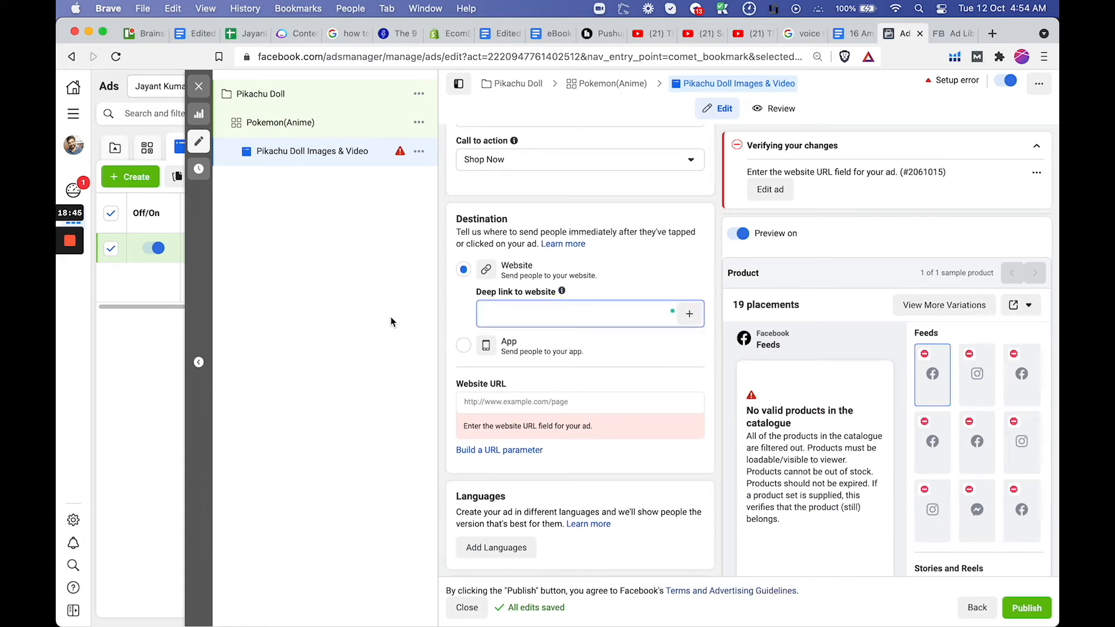
type("g")
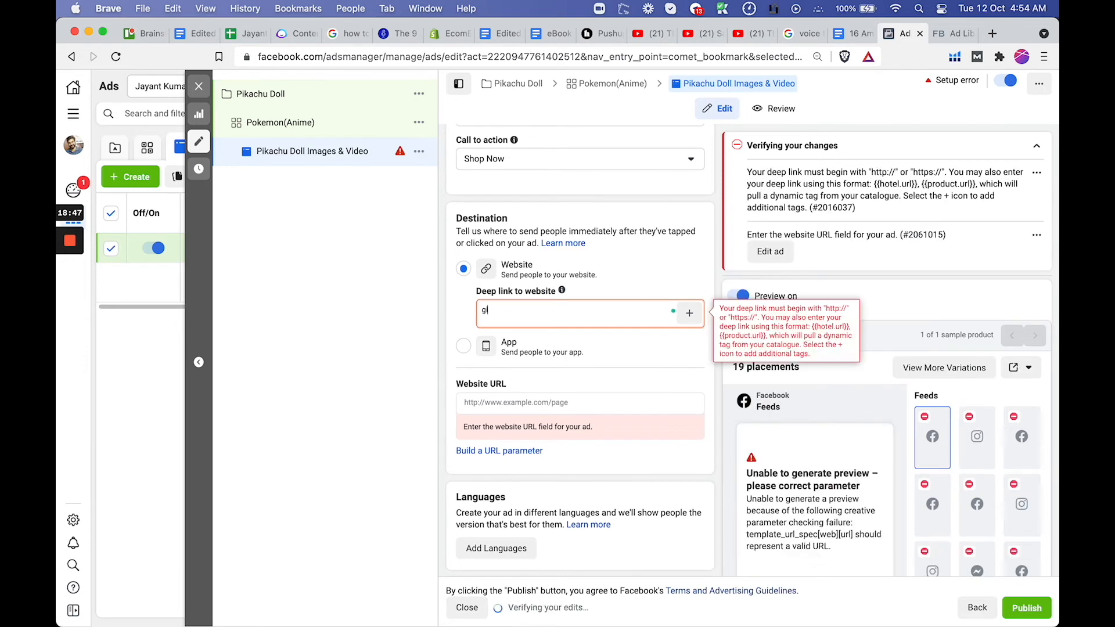
type("izmoz.in")
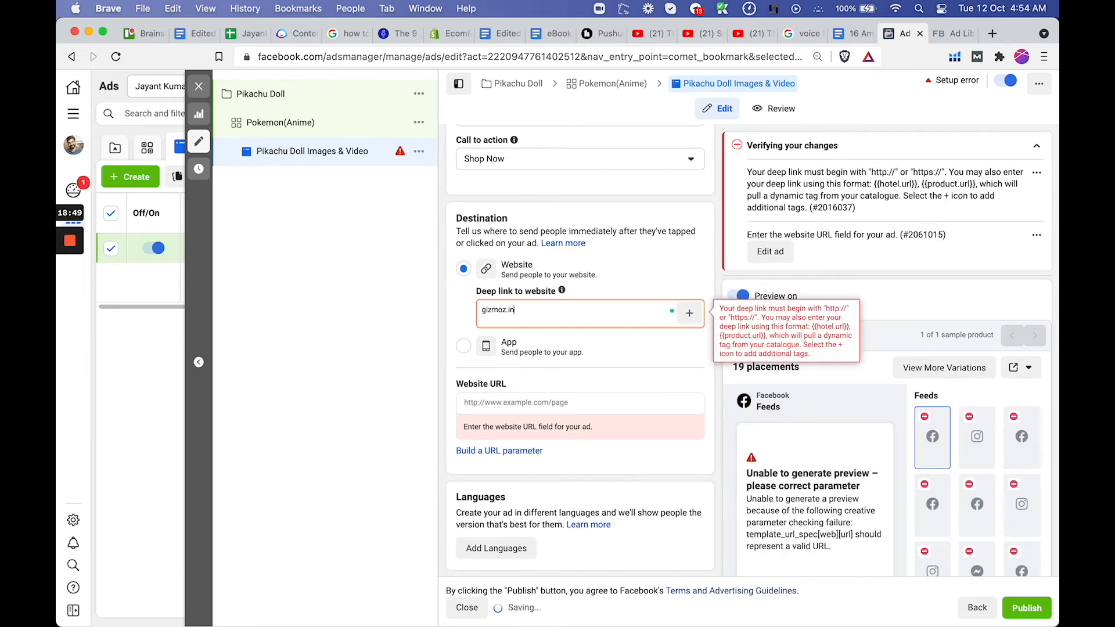
left_click(485, 308)
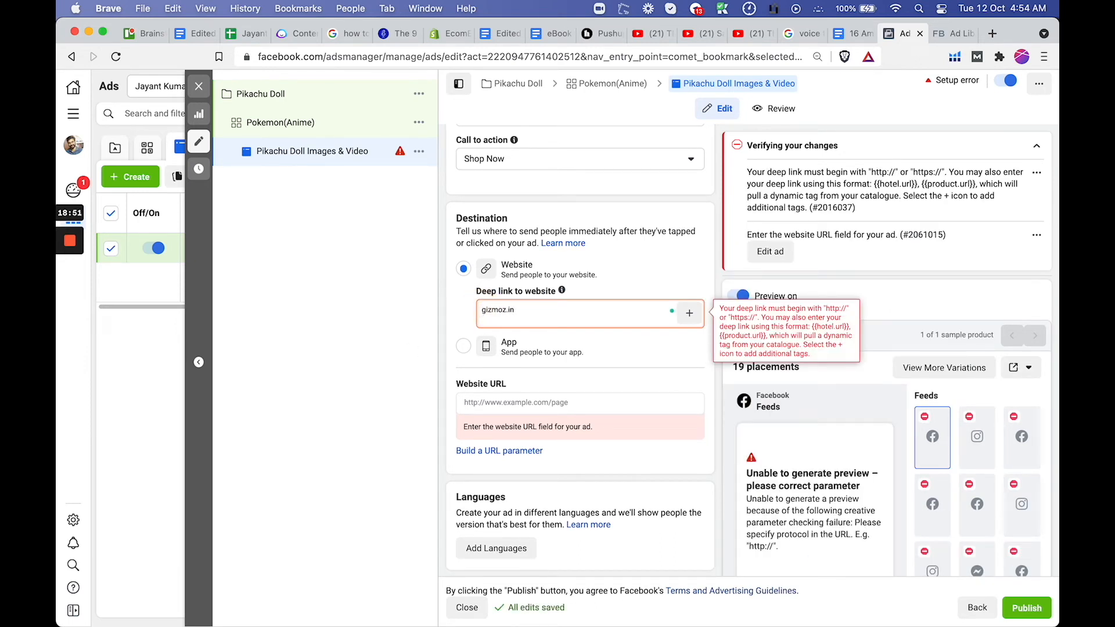
type("://")
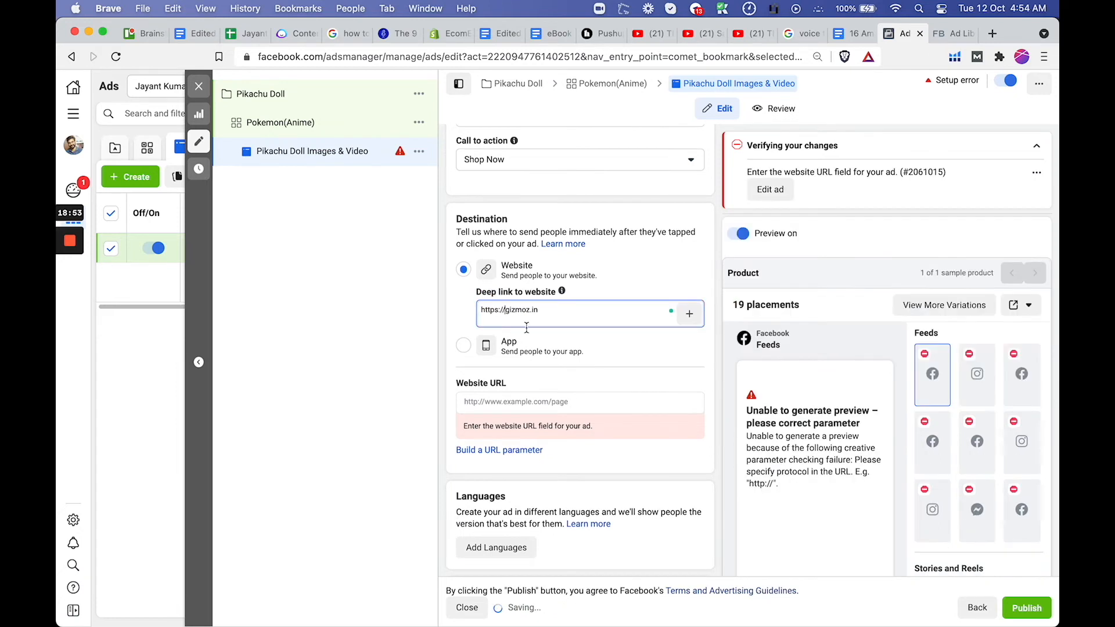
left_click_drag(553, 307, 473, 305)
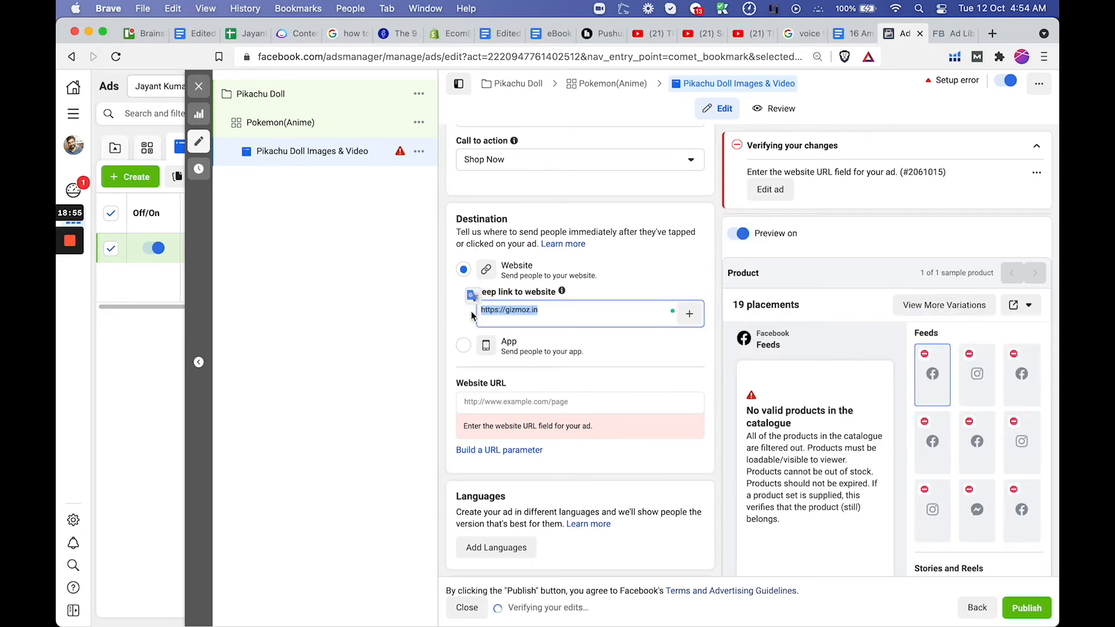
left_click(472, 311)
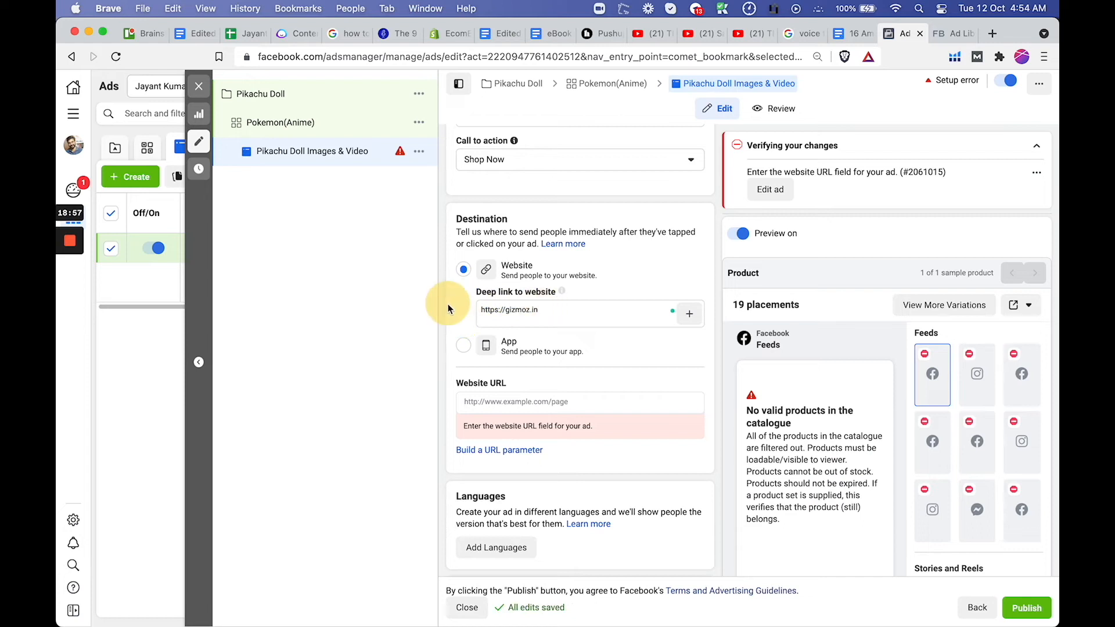
triple_click(579, 305)
key("super+c")
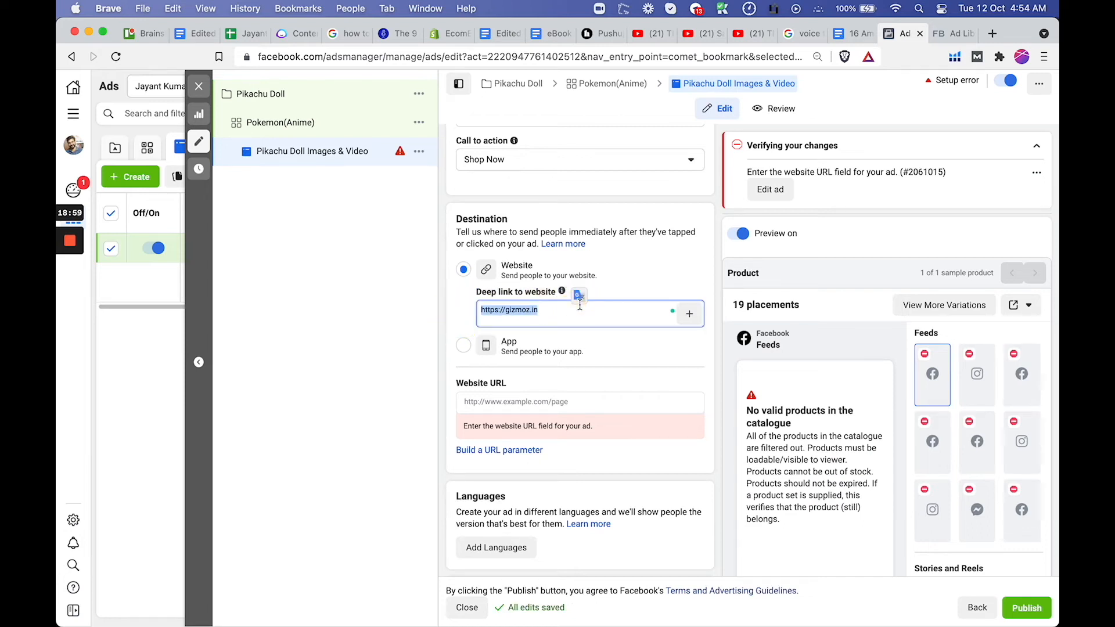
left_click(525, 402)
key("super+v")
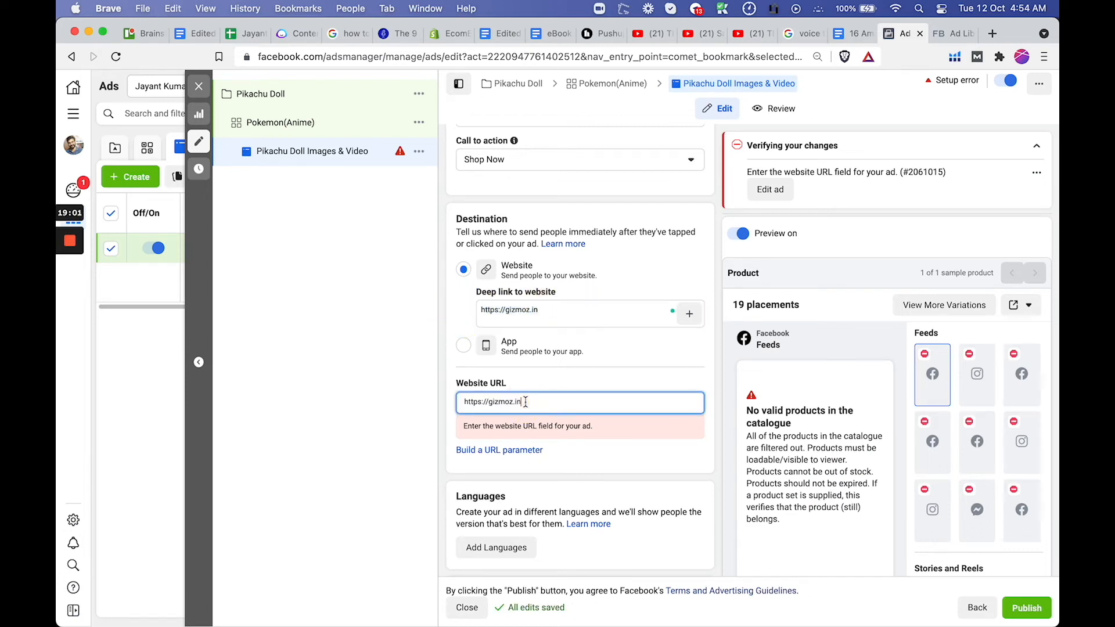
left_click(463, 329)
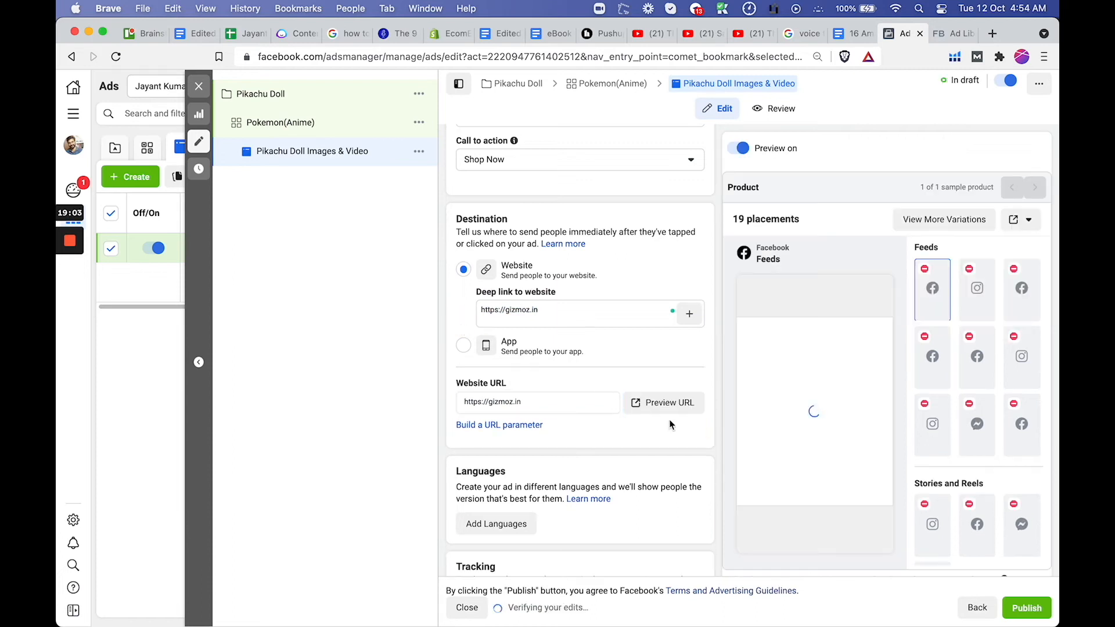
Remove the headline's empty first line and correct its text to "Toman (Tokyo manji gang) Hoodie - Tokyo"
scroll(588, 405, "down", 3)
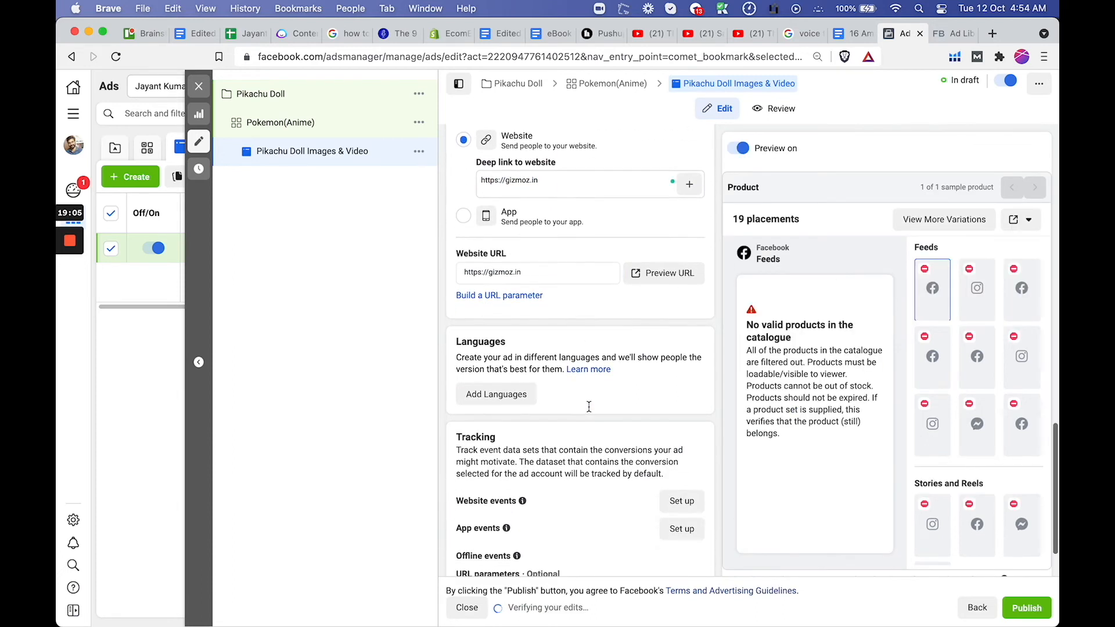
scroll(589, 406, "down", 2)
scroll(589, 406, "up", 5)
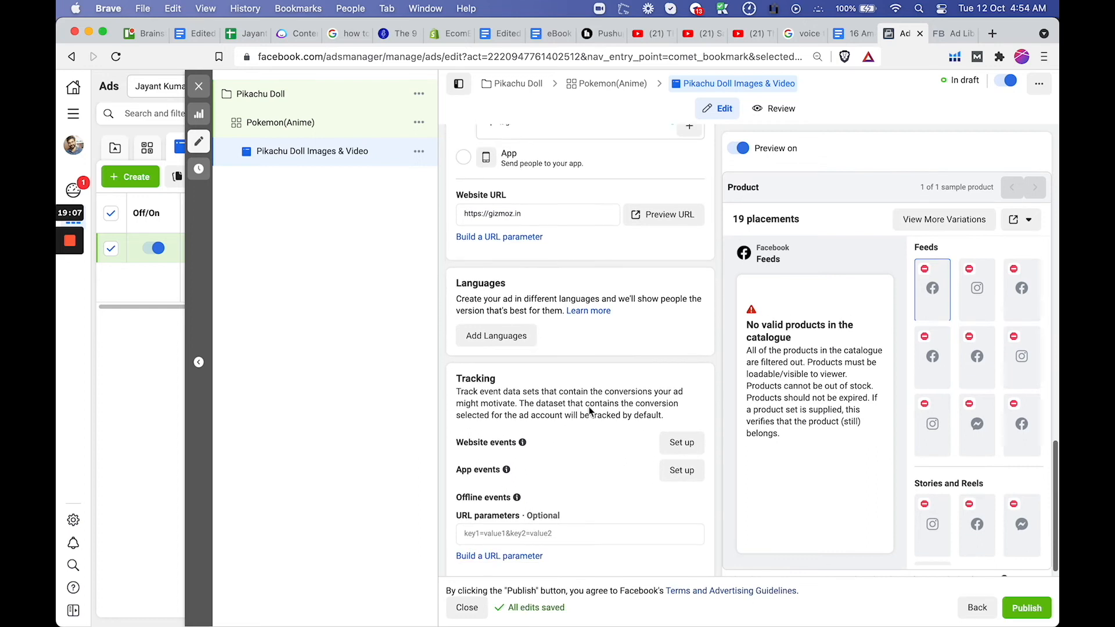
scroll(588, 405, "up", 5)
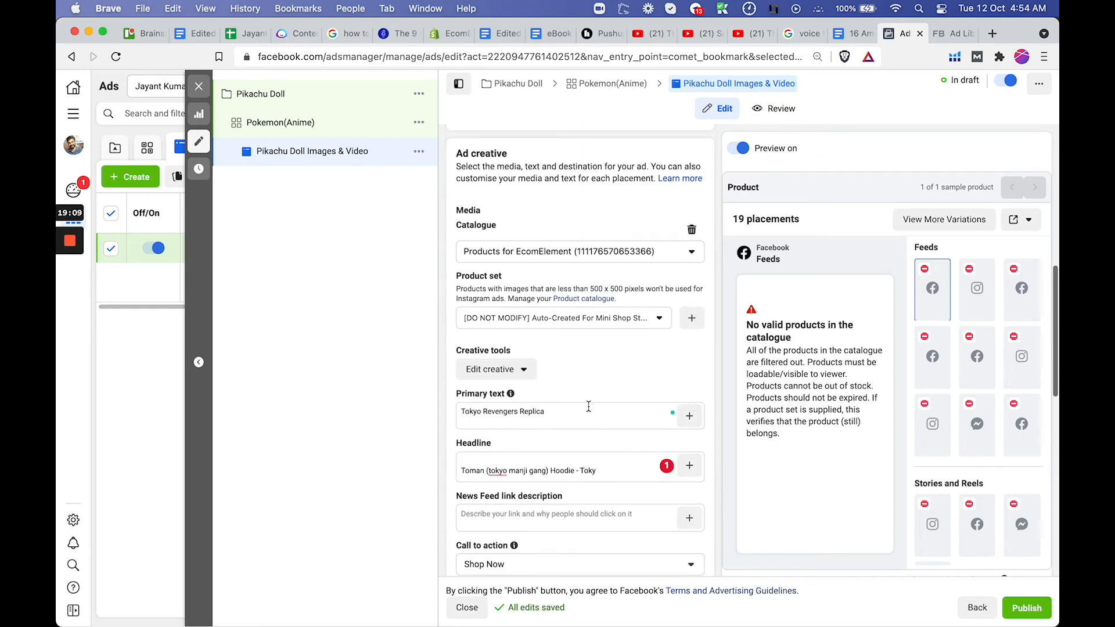
left_click(467, 460)
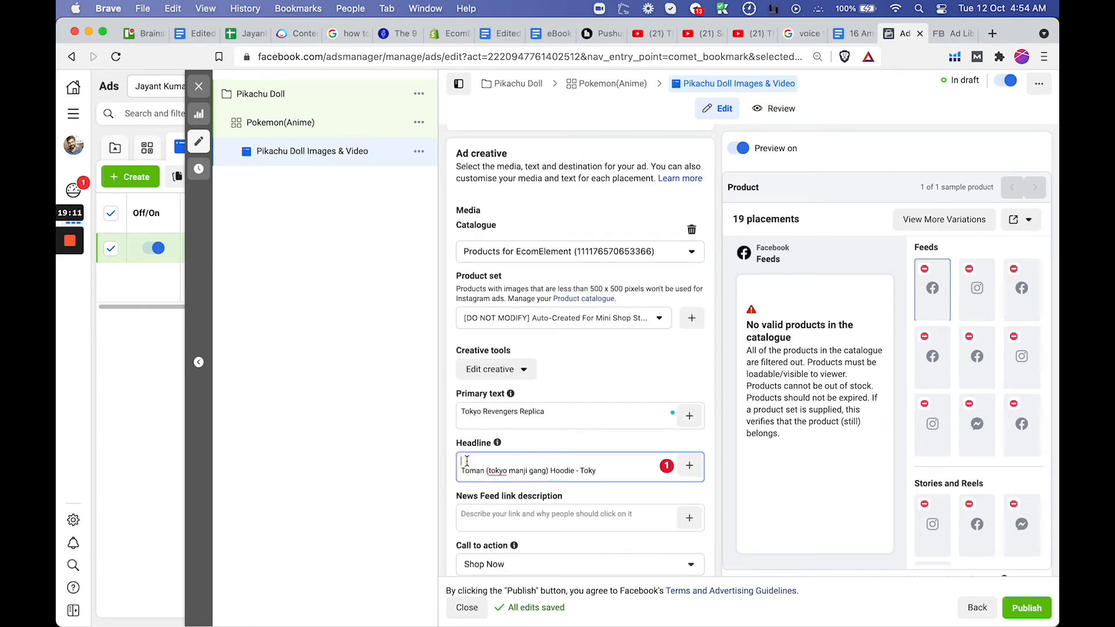
key("BackSpace")
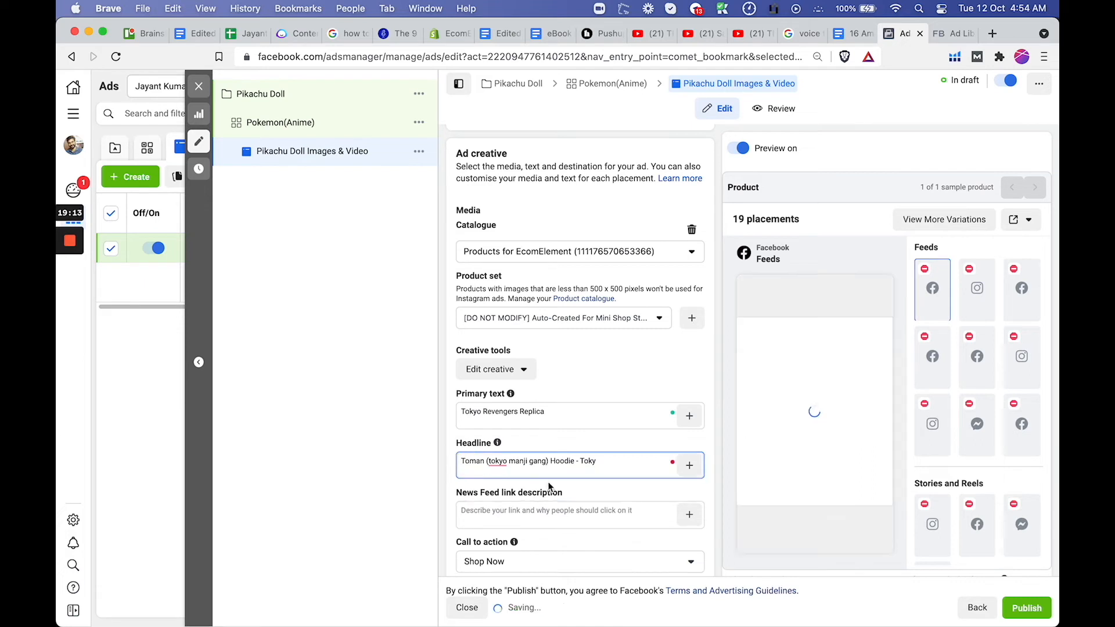
mouse_move(498, 469)
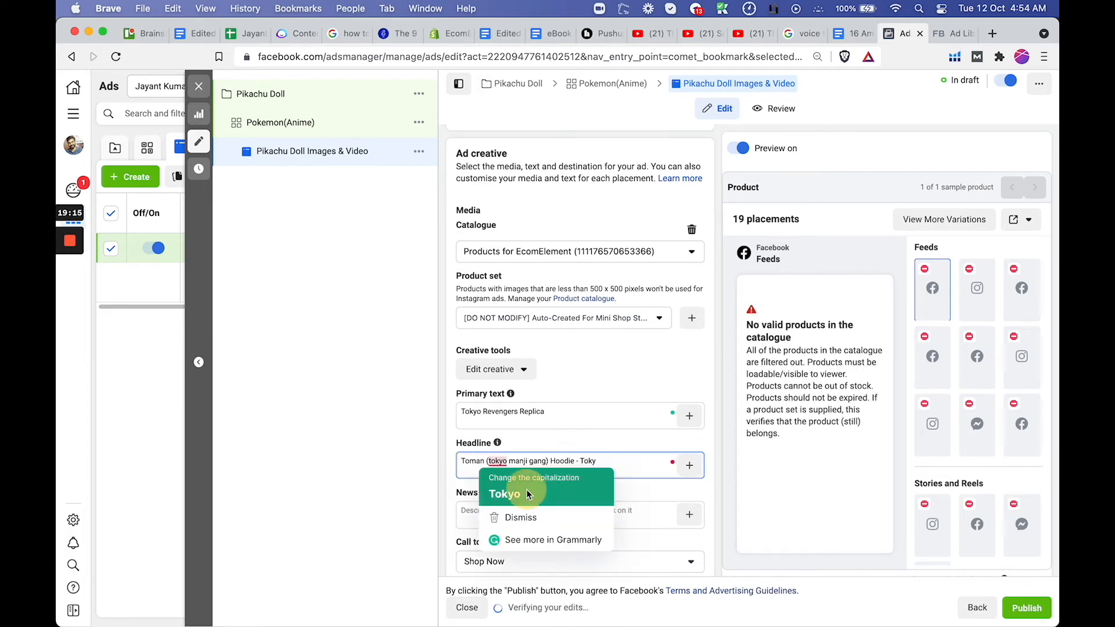
left_click(508, 490)
left_click(607, 465)
left_click(635, 495)
Remove the EcomElement product catalogue from the ad creative's media and check the ad's destination settings
scroll(635, 494, "down", 4)
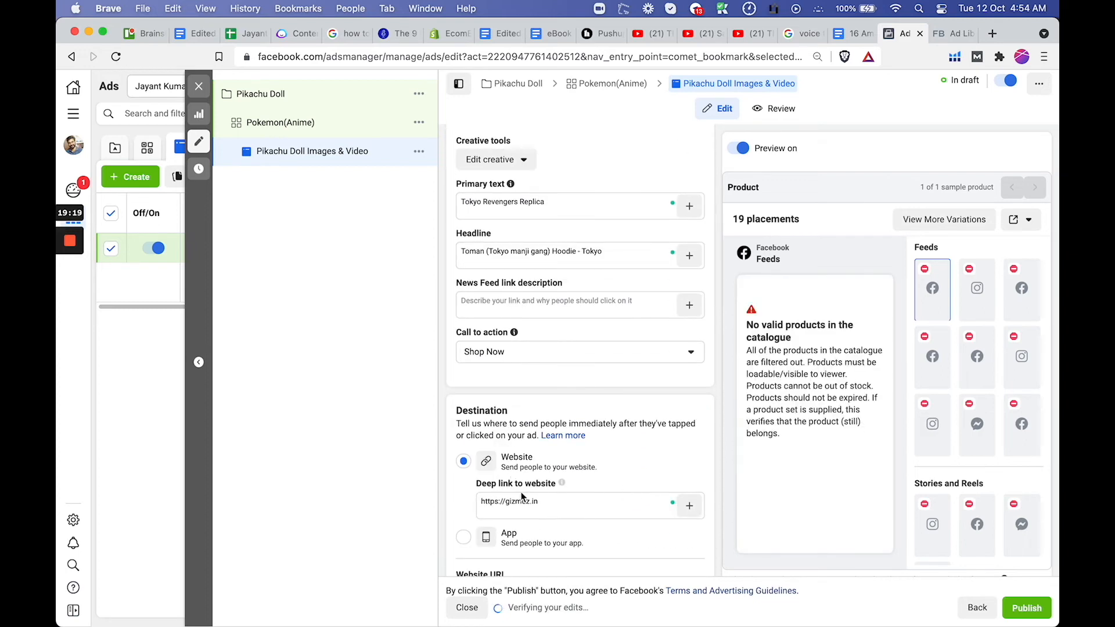
scroll(540, 494, "down", 4)
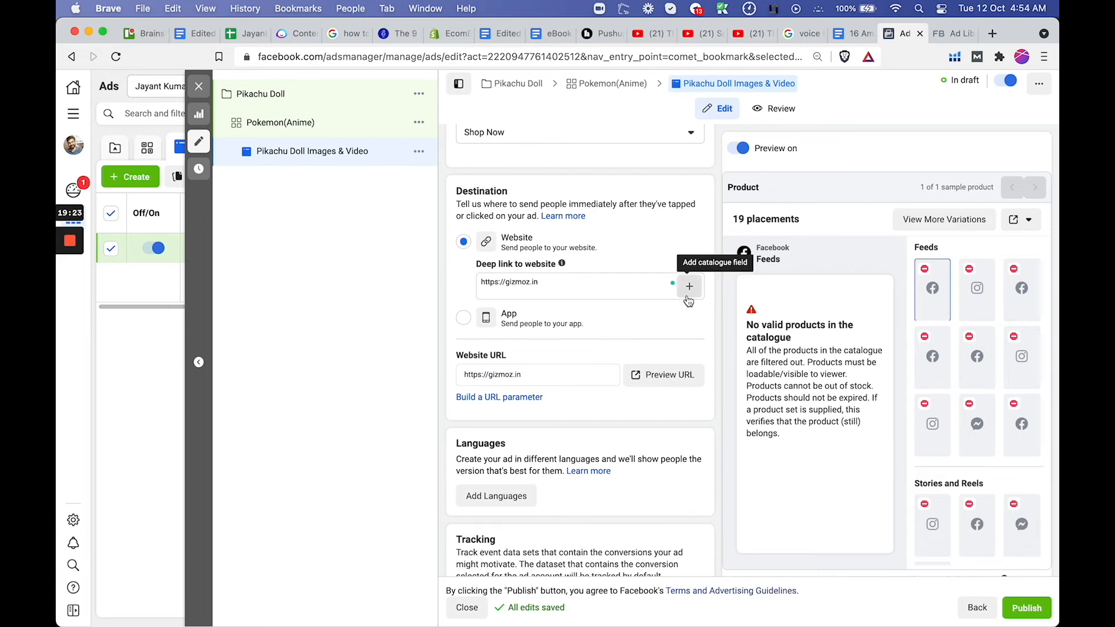
scroll(548, 346, "up", 15)
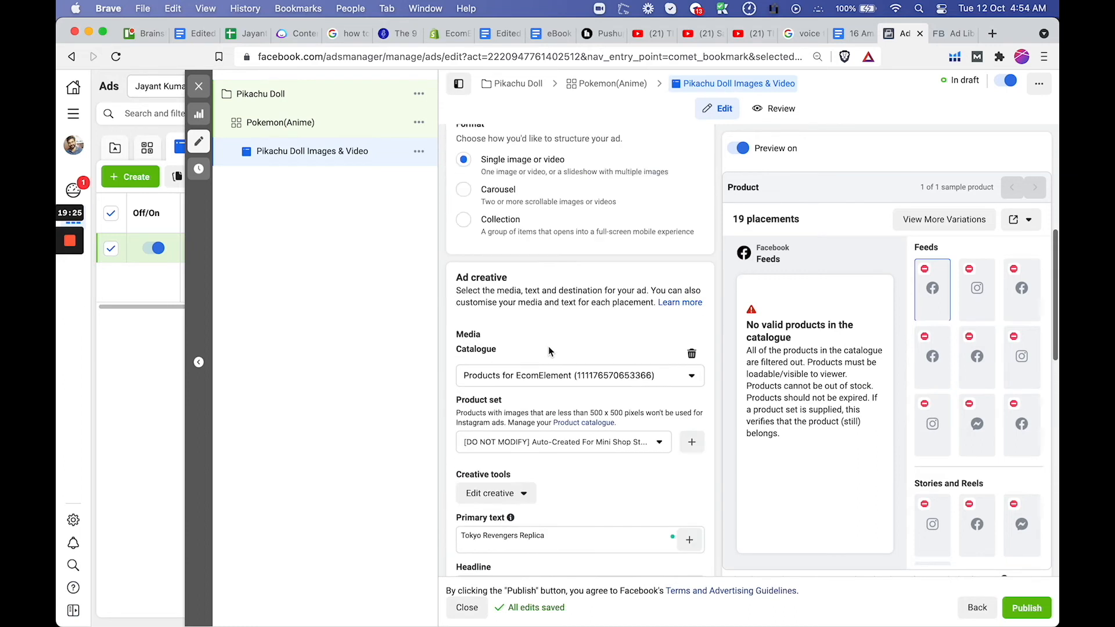
scroll(553, 318, "down", 8)
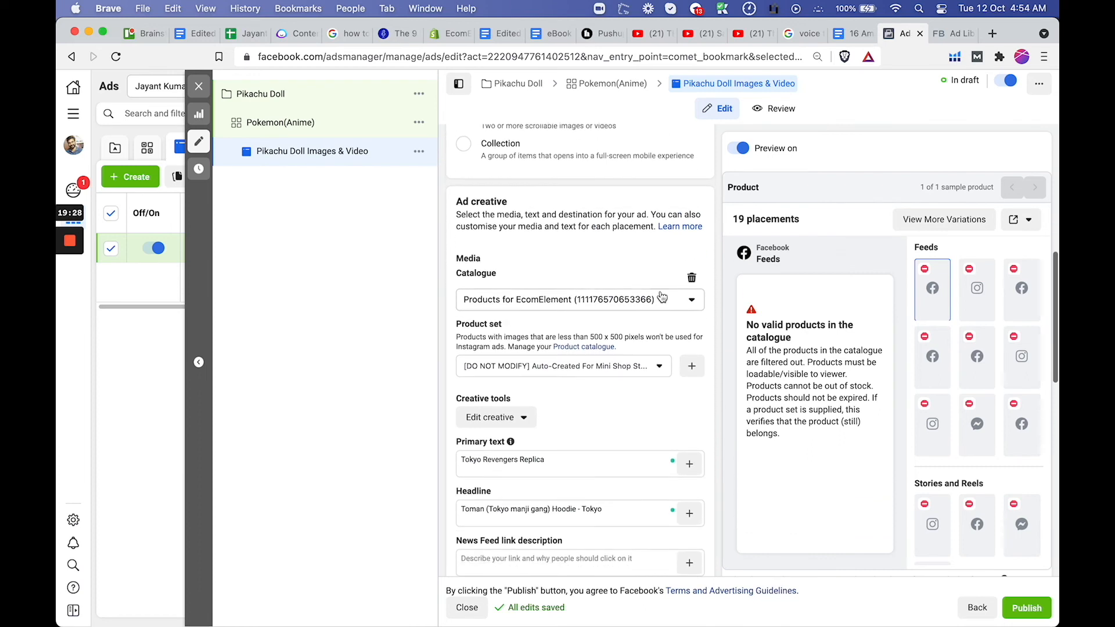
left_click(692, 278)
scroll(563, 344, "down", 10)
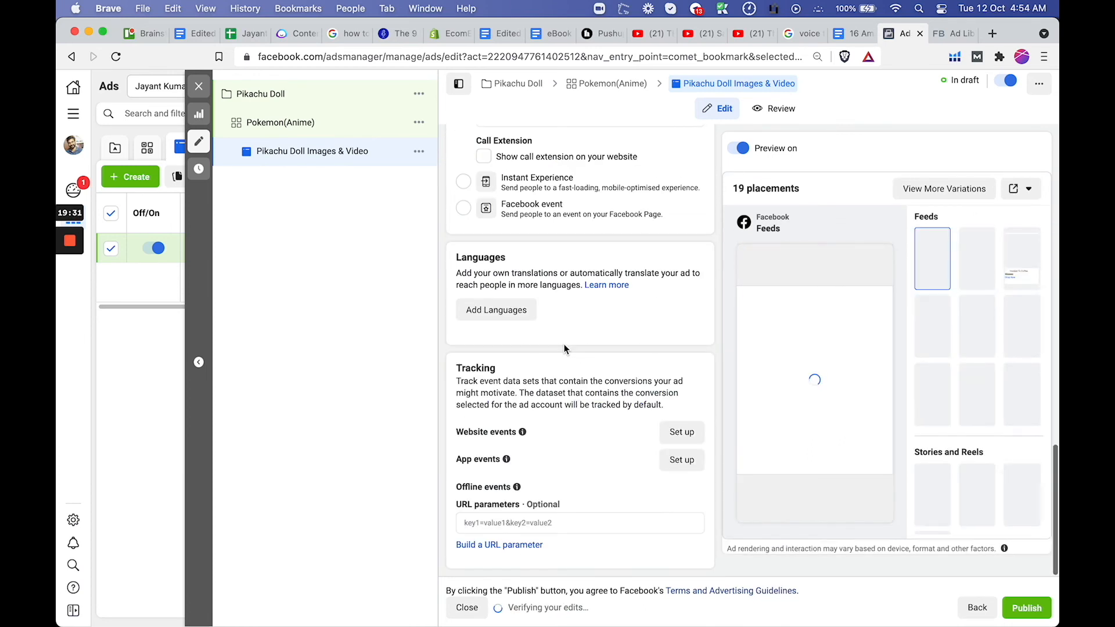
scroll(563, 344, "up", 4)
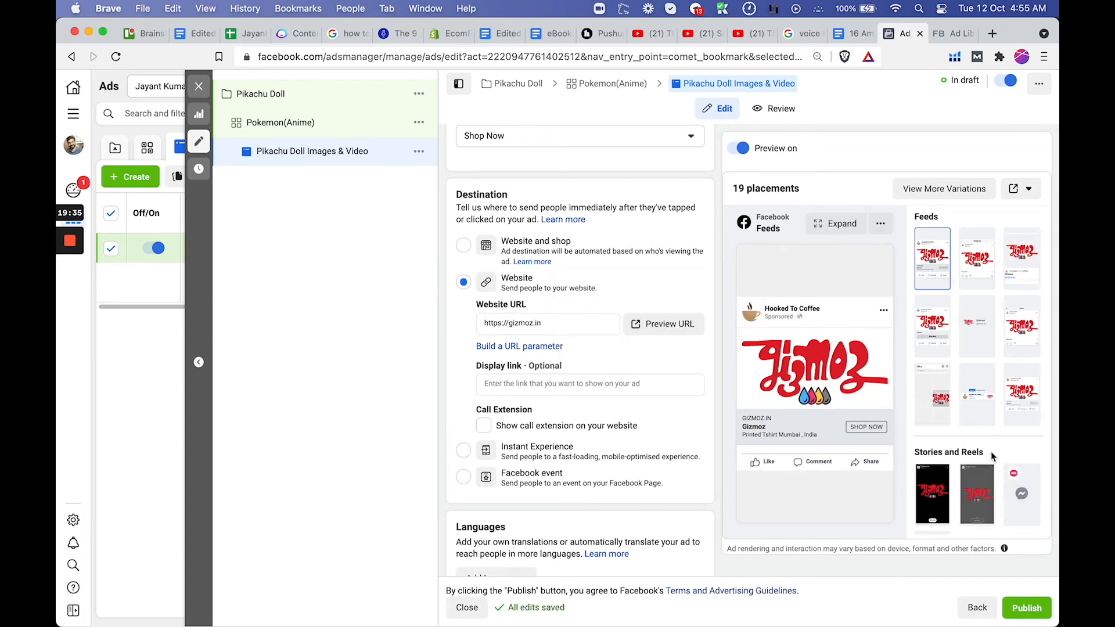
scroll(531, 335, "up", 5)
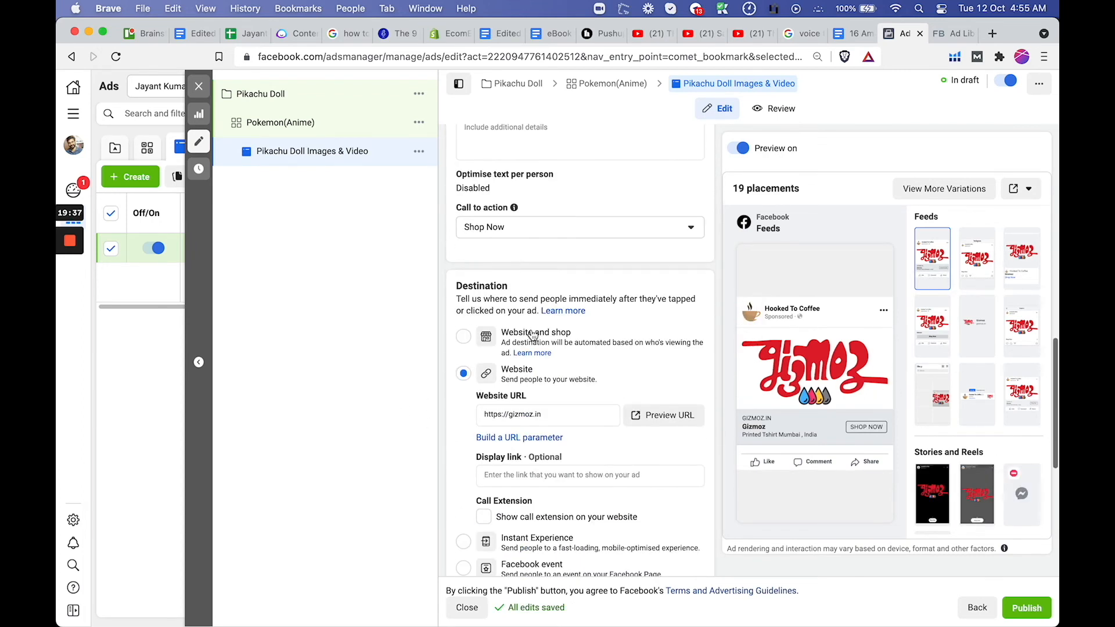
scroll(531, 329, "up", 1)
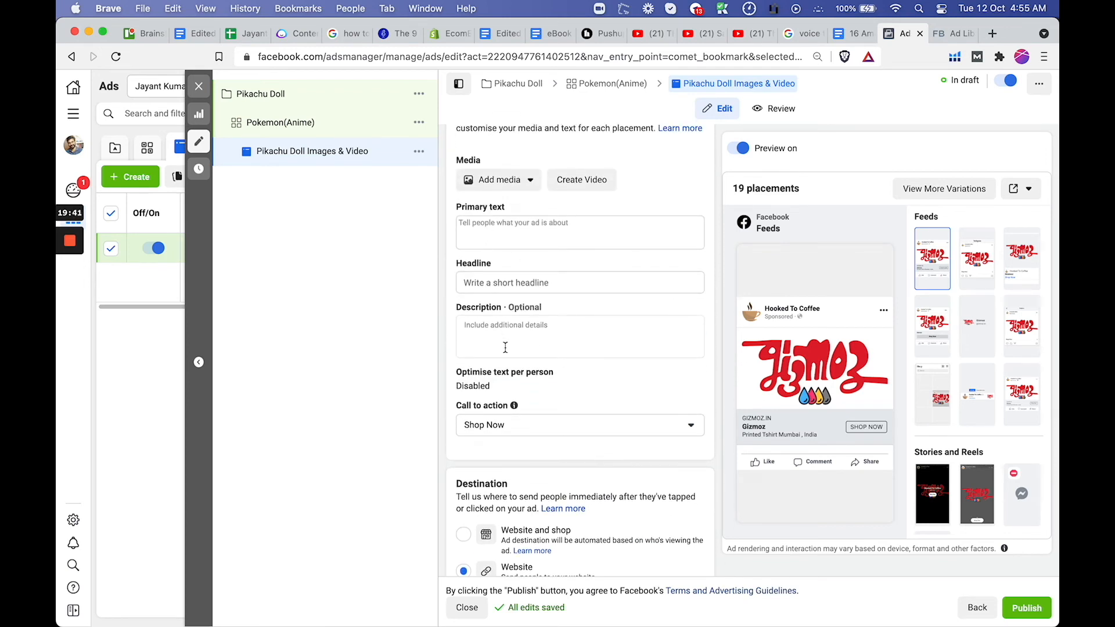
scroll(549, 351, "down", 5)
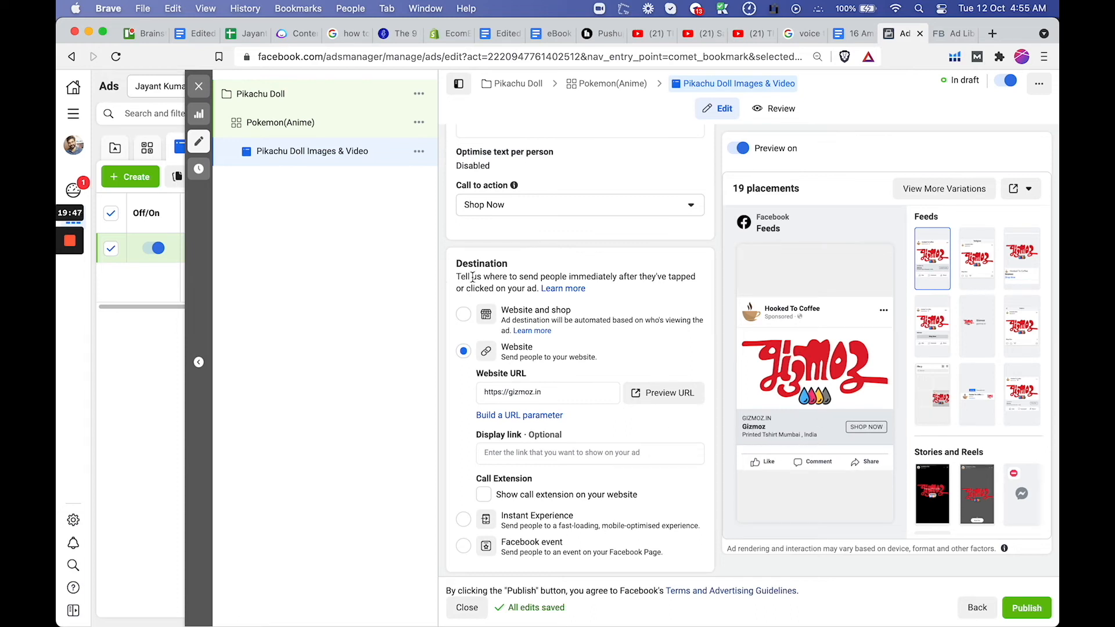
scroll(539, 288, "up", 8)
scroll(539, 288, "down", 6)
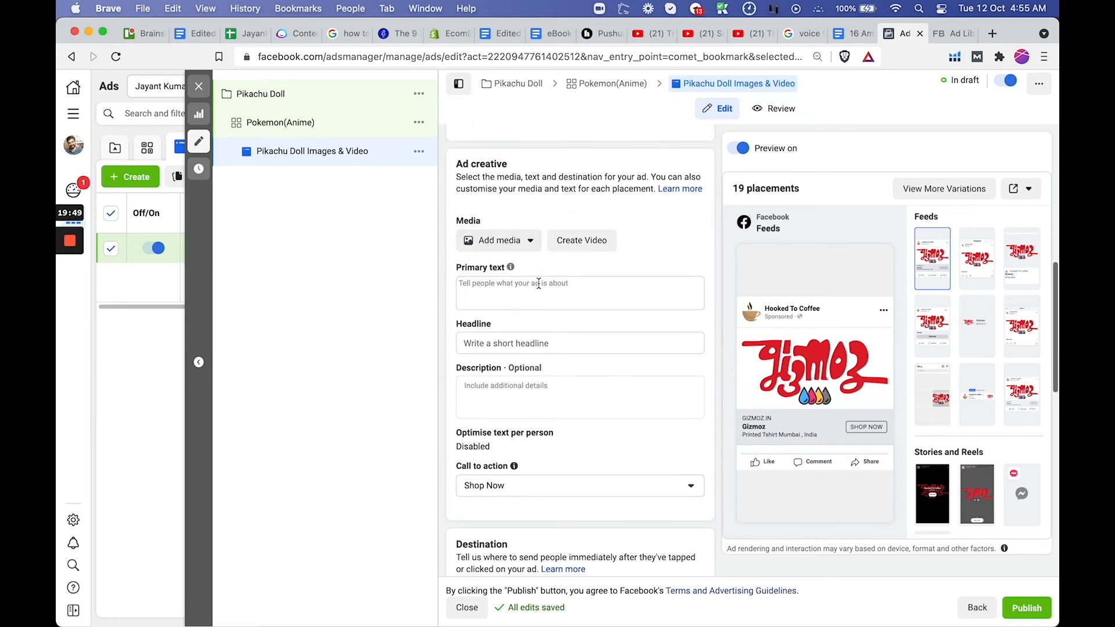
left_click(516, 298)
type("https://gizmoz.in")
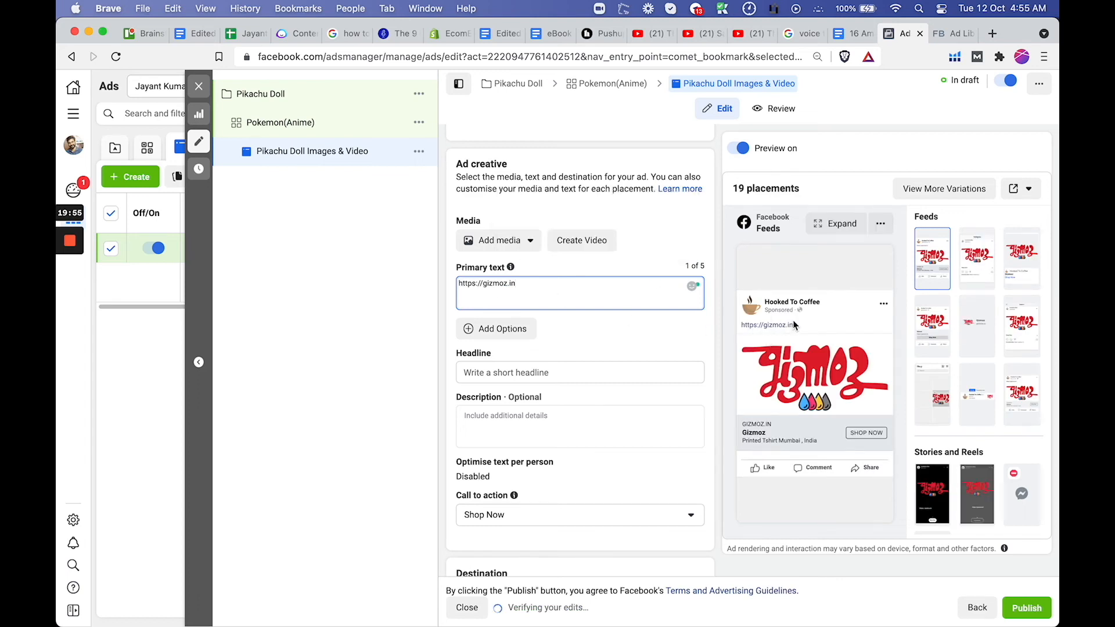
scroll(651, 363, "down", 10)
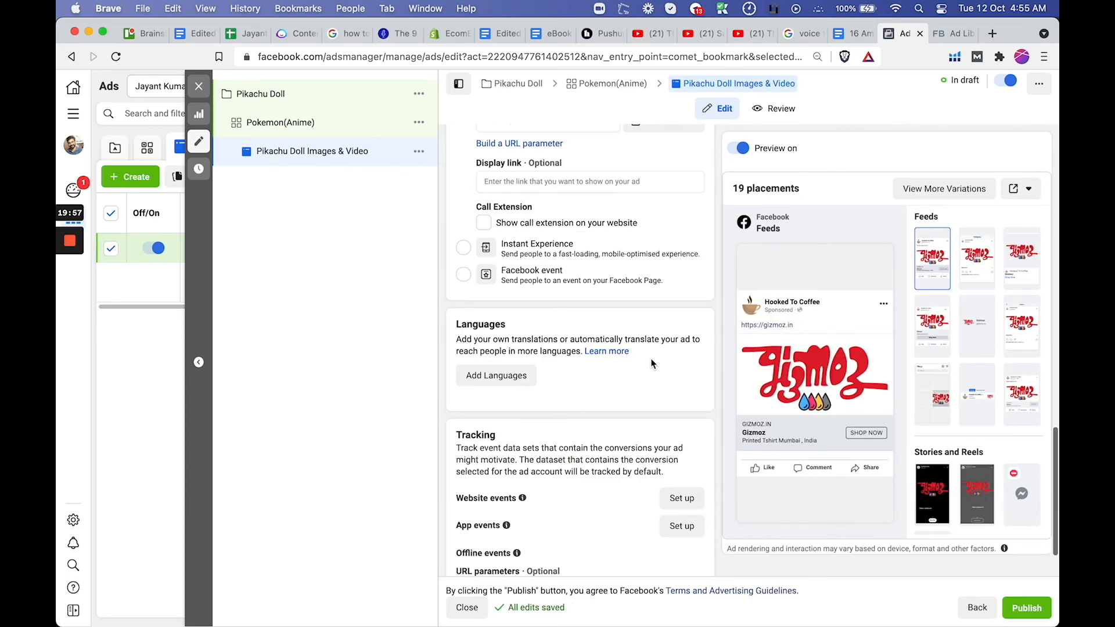
scroll(651, 363, "down", 2)
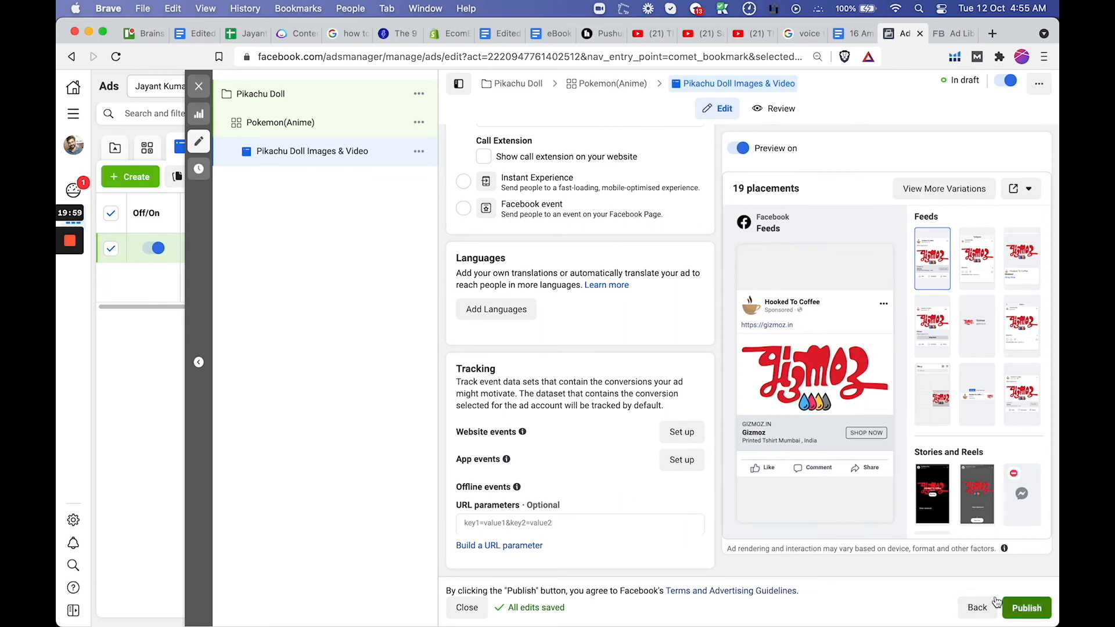
Quickly duplicate the Pokemon(Anime) ad set and rename the copy ANIME MOVIE
left_click(424, 129)
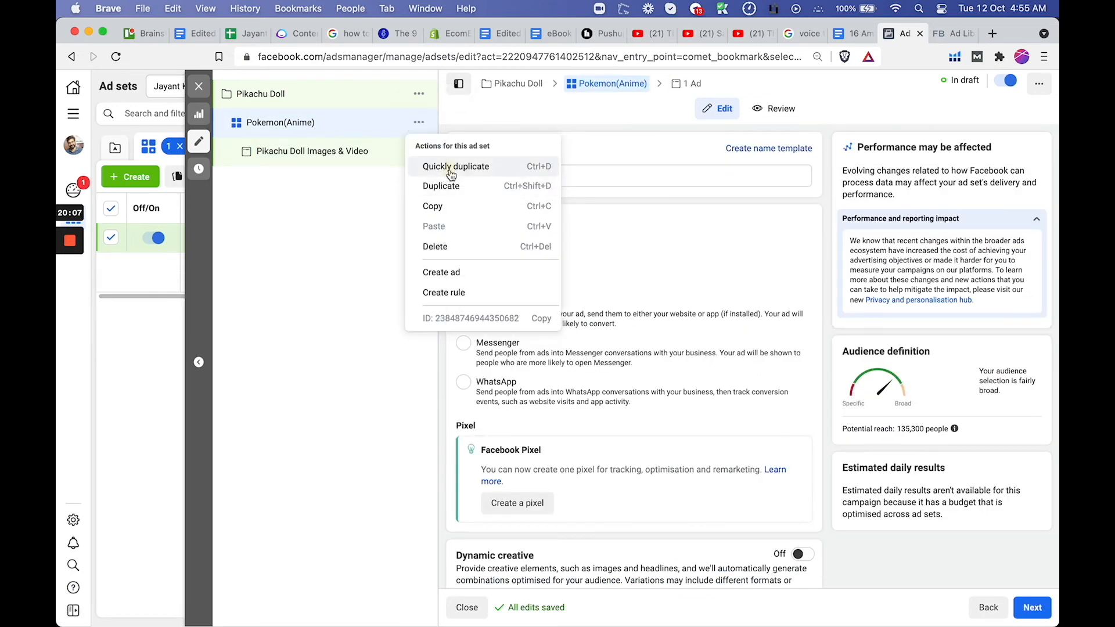
left_click(451, 168)
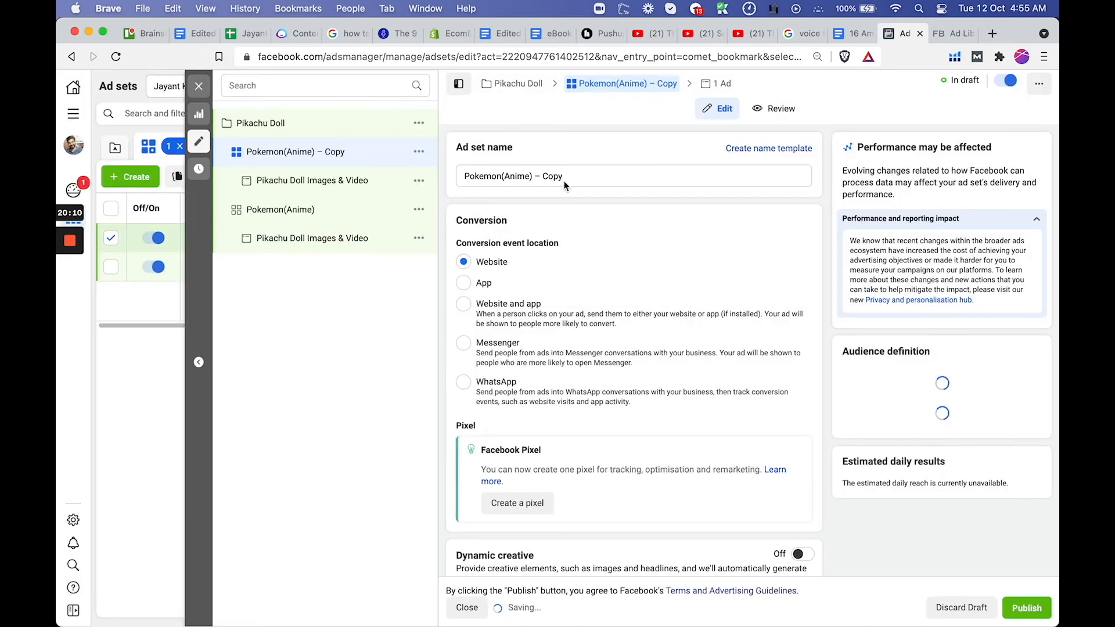
left_click(513, 176)
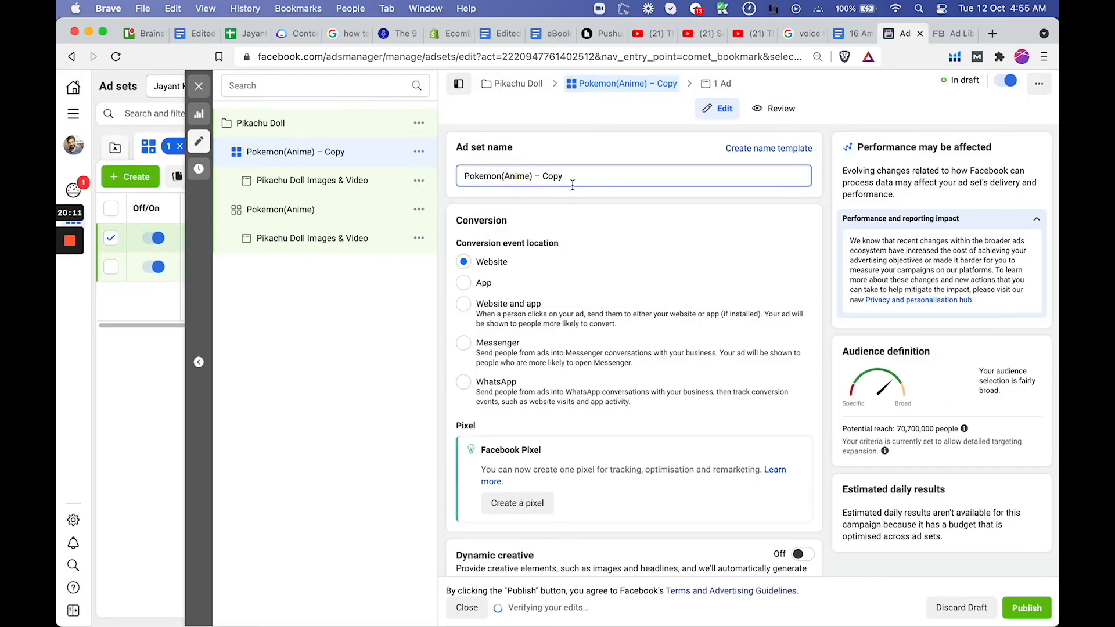
left_click(510, 176)
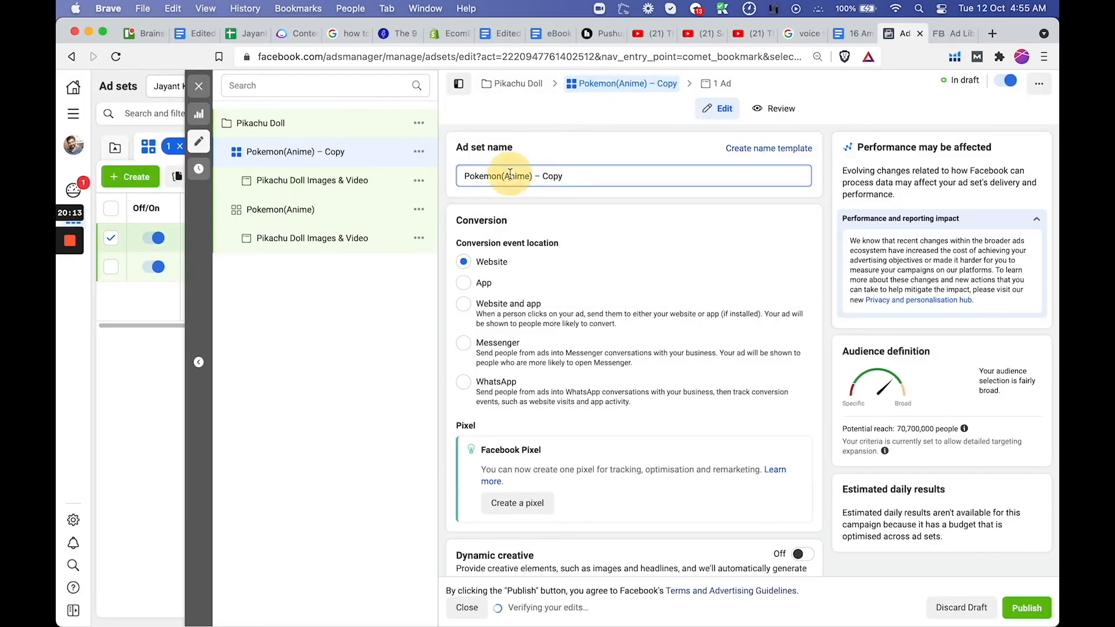
key("super+a")
type("ANIME")
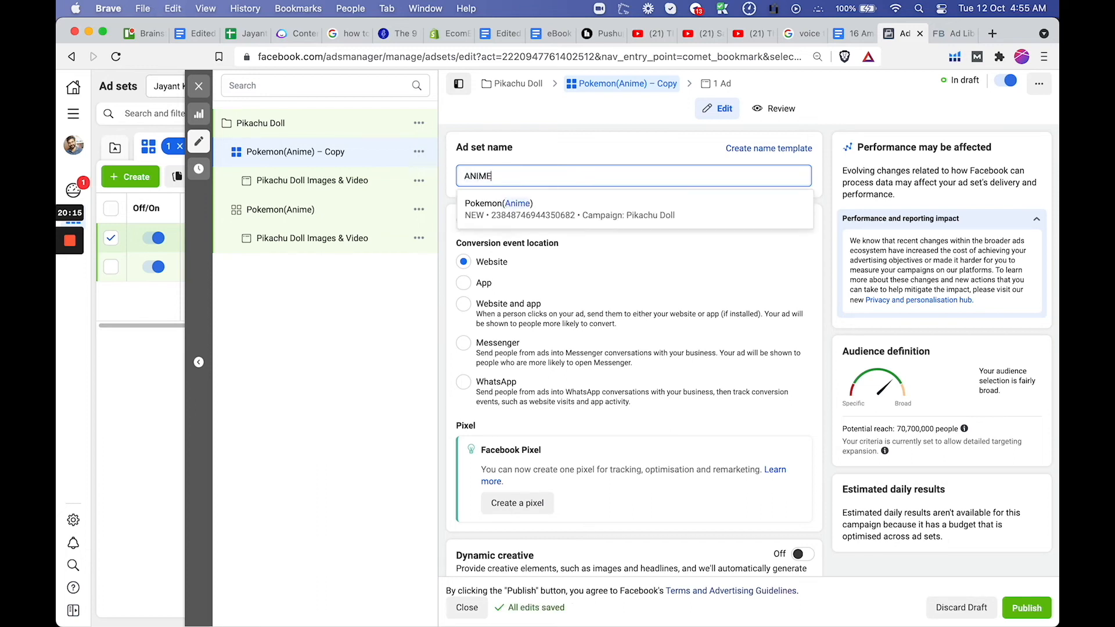
type(" MOVIE")
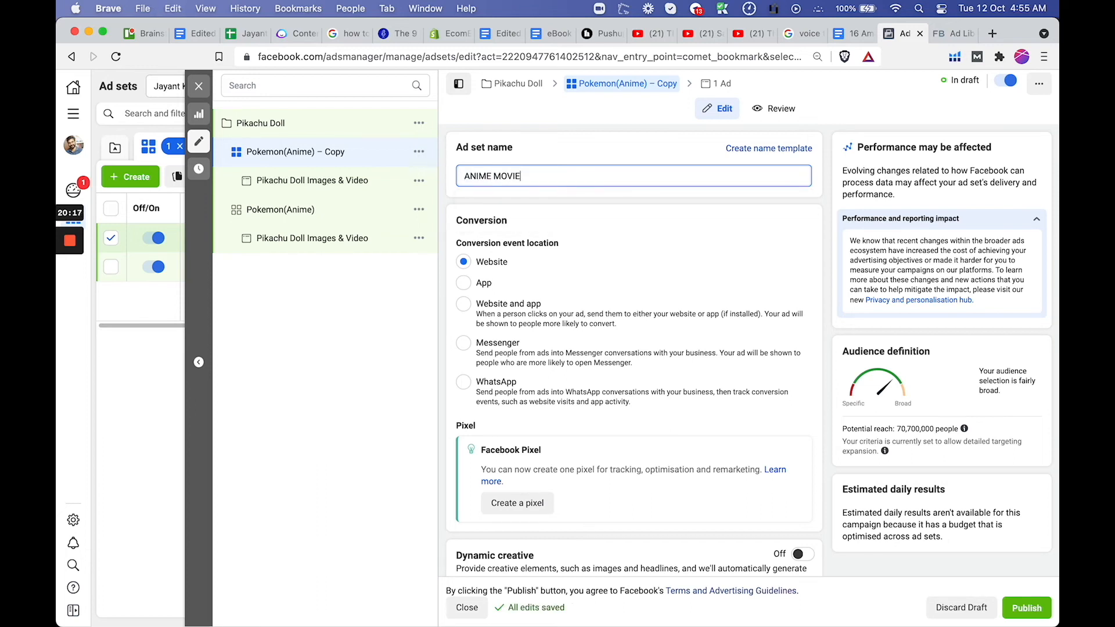
left_click(597, 155)
Replace the Pokémon (anime) interest in the ANIME MOVIE ad set's detailed targeting with Anime films
scroll(589, 248, "down", 8)
scroll(589, 247, "down", 7)
left_click(792, 336)
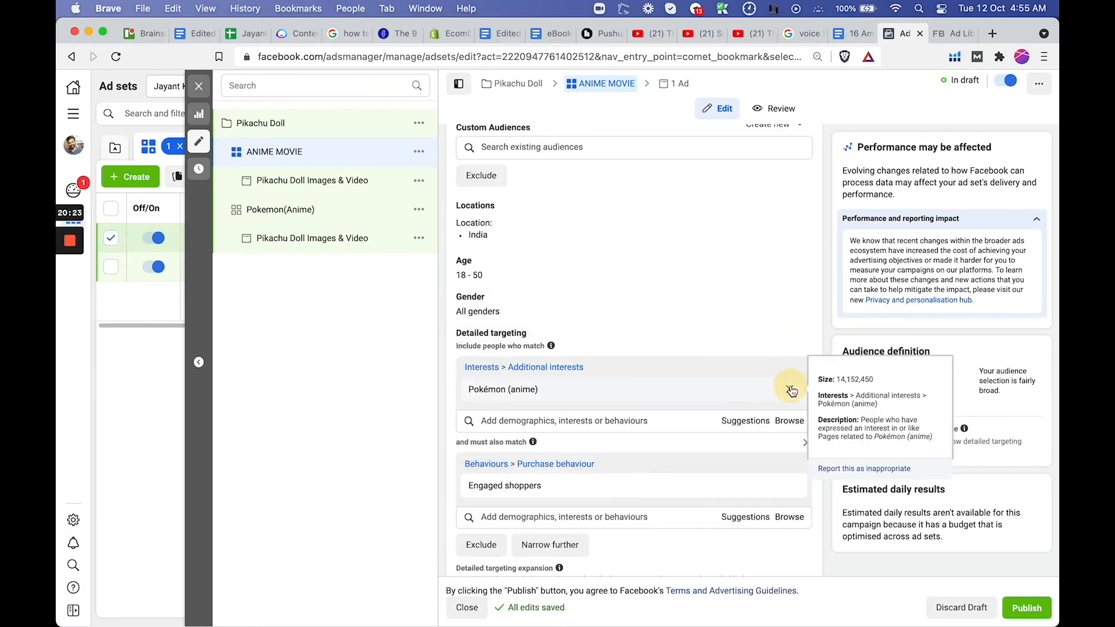
left_click(792, 390)
left_click(543, 367)
type("Anime")
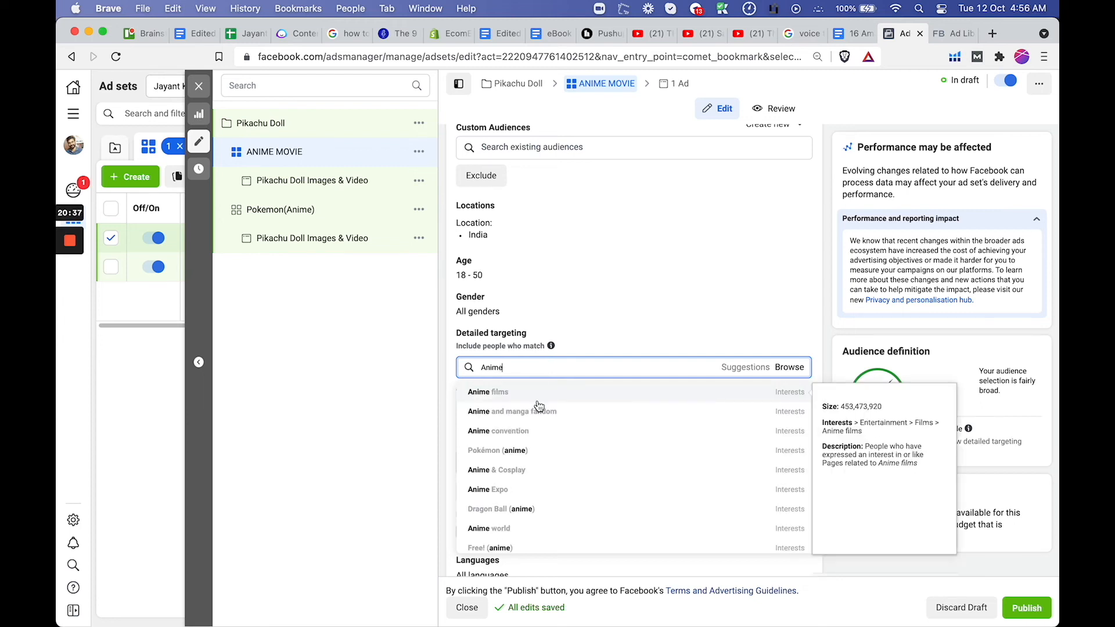
left_click(547, 397)
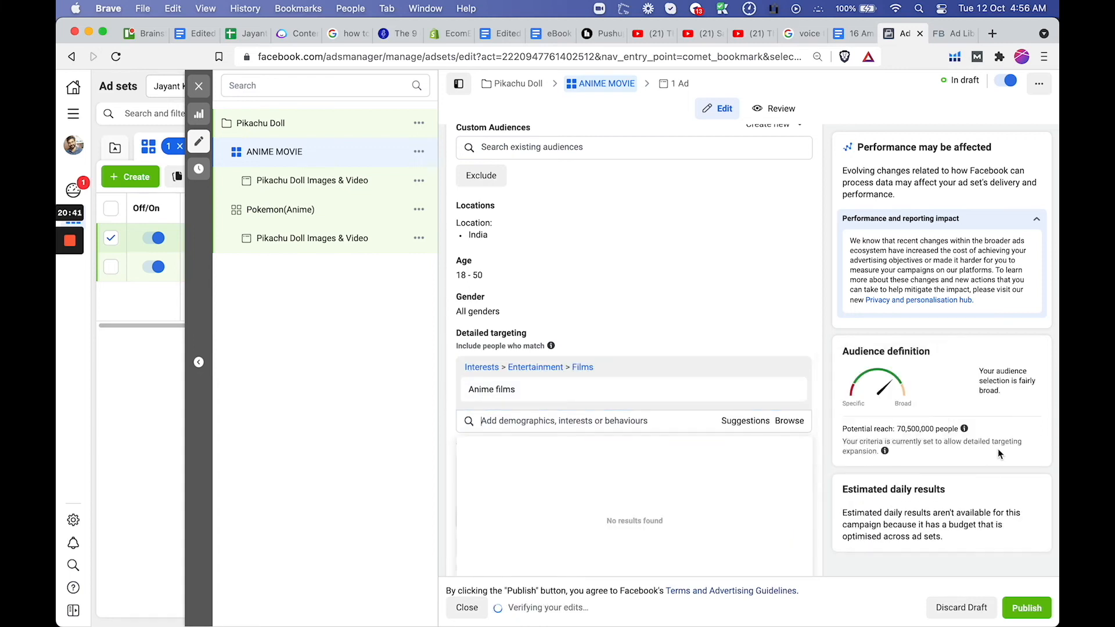
left_click(997, 449)
Turn off detailed targeting expansion for the ANIME MOVIE ad set and check its potential reach
scroll(738, 429, "down", 3)
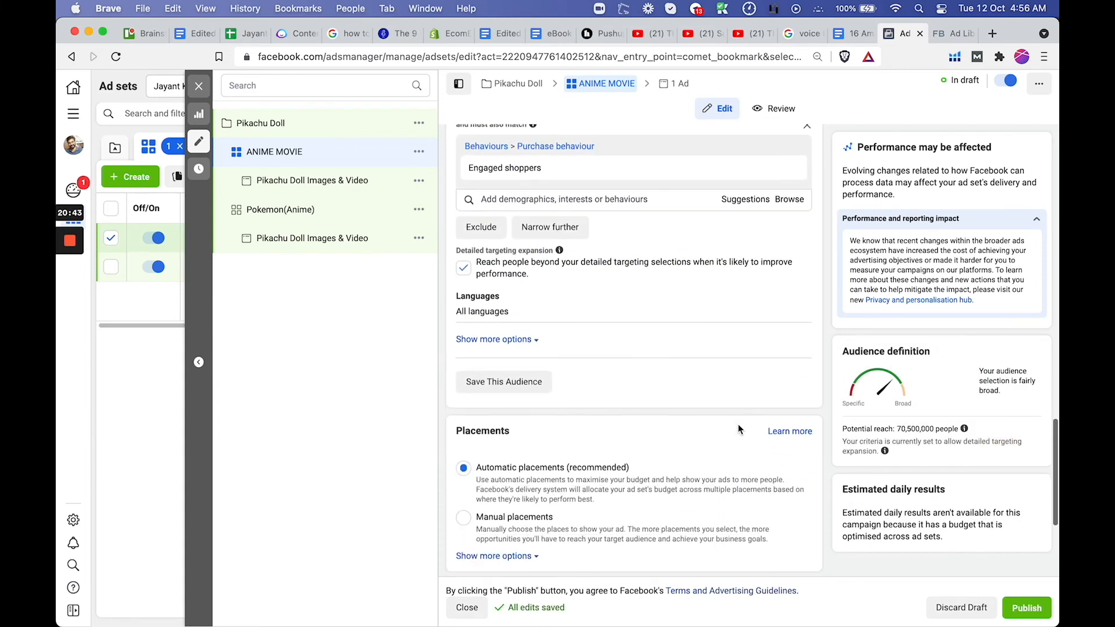
left_click(464, 267)
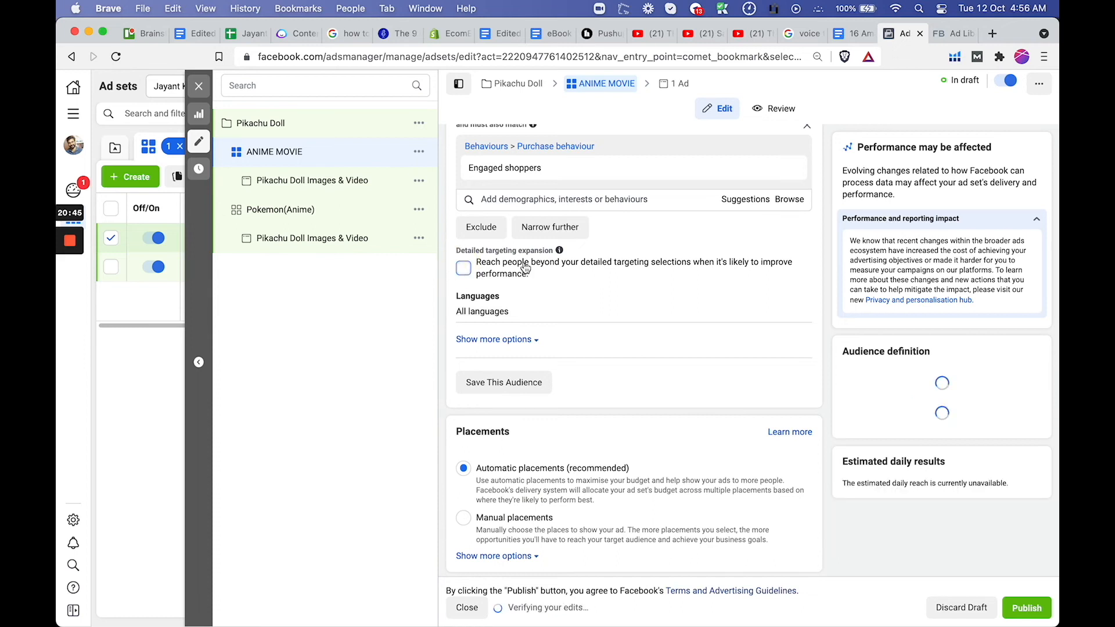
left_click_drag(931, 429, 903, 424)
left_click(909, 432)
left_click(909, 434)
Review the ANIME MOVIE ad set's audience, placement and delivery settings and the ad duplicated inside it
scroll(664, 399, "down", 4)
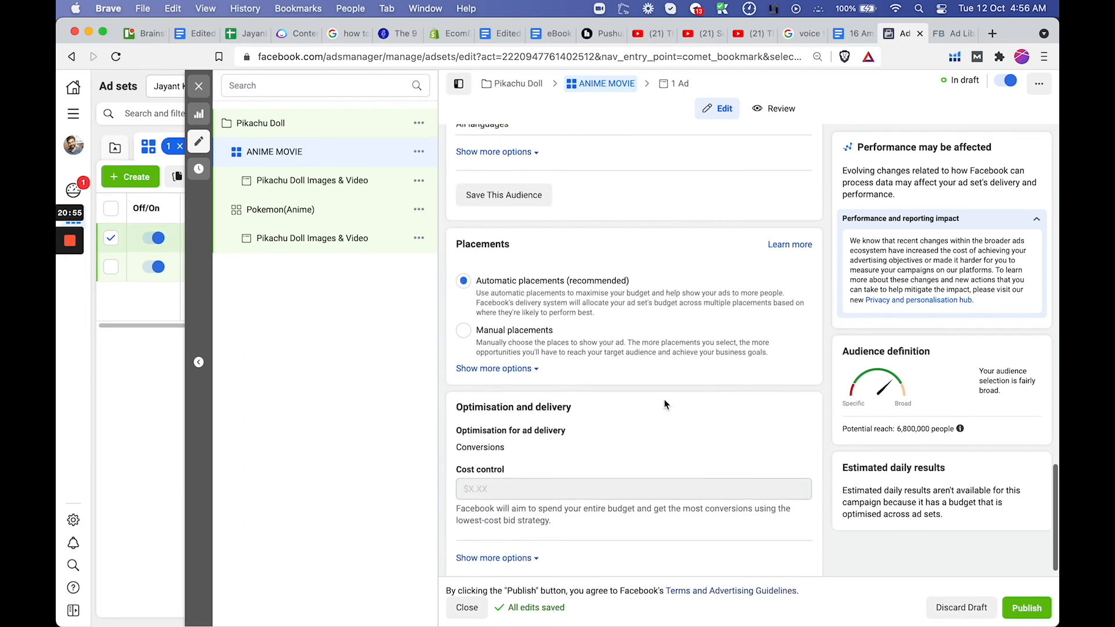
scroll(664, 399, "up", 6)
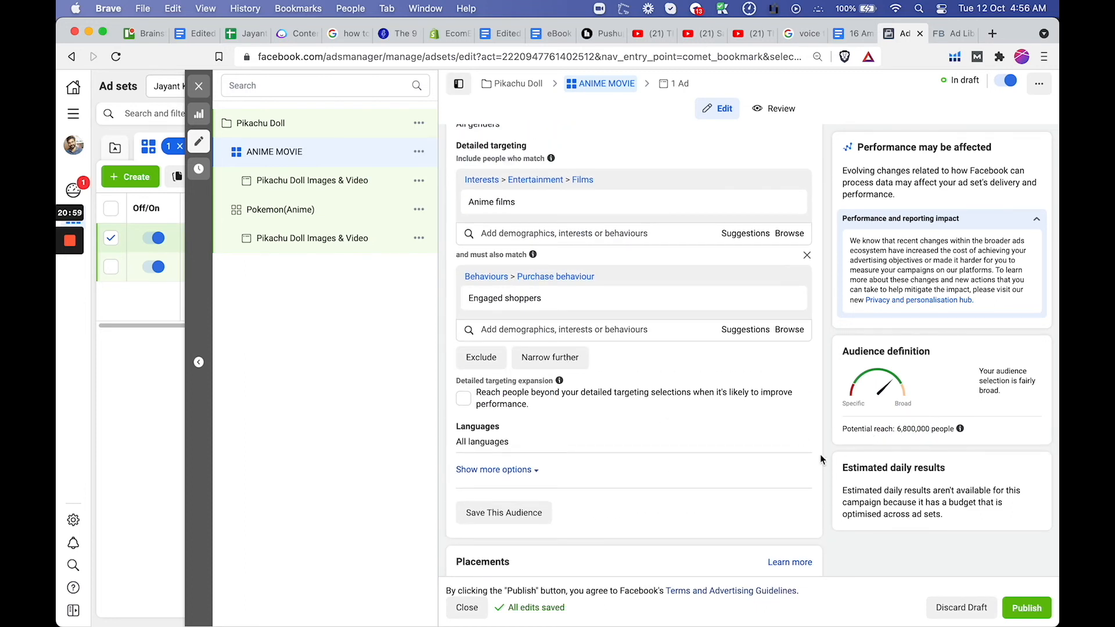
scroll(688, 447, "down", 5)
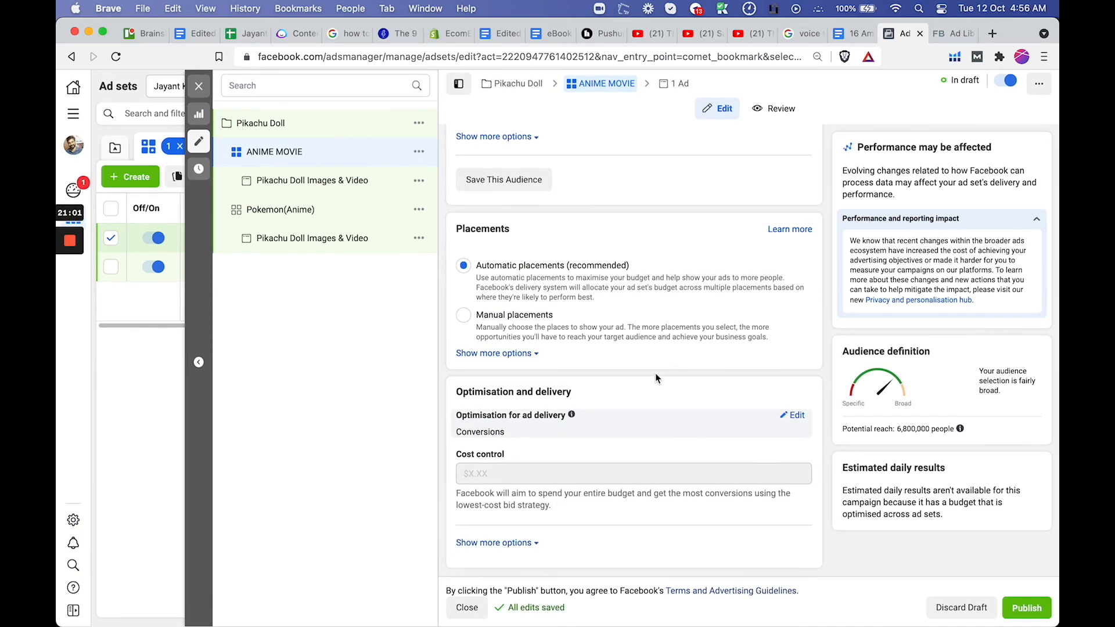
scroll(549, 284, "up", 6)
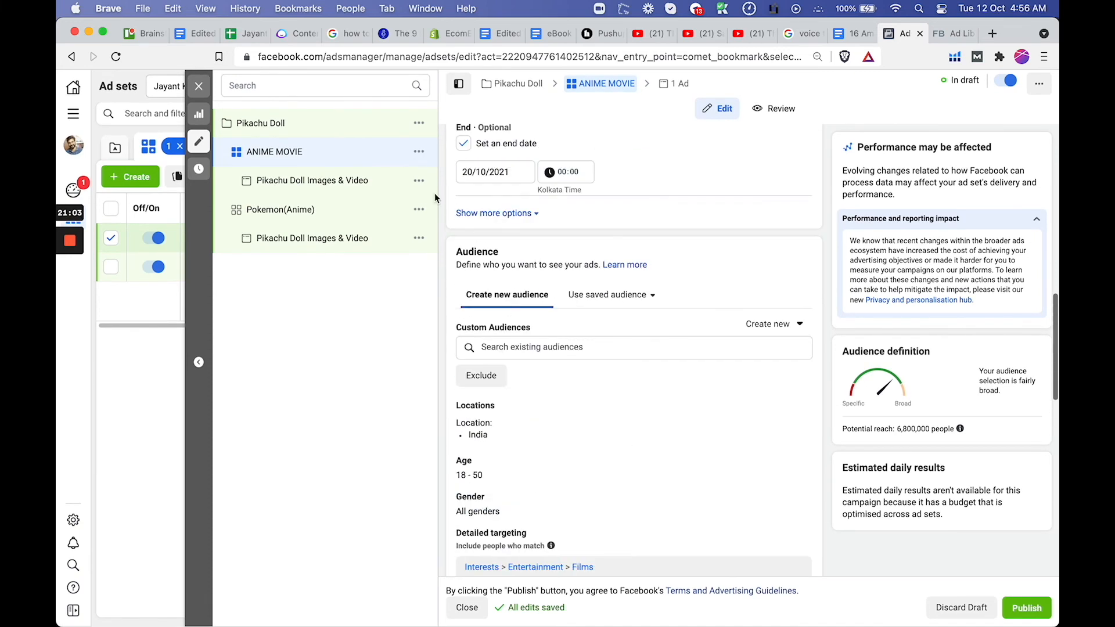
scroll(522, 323, "down", 4)
left_click(302, 178)
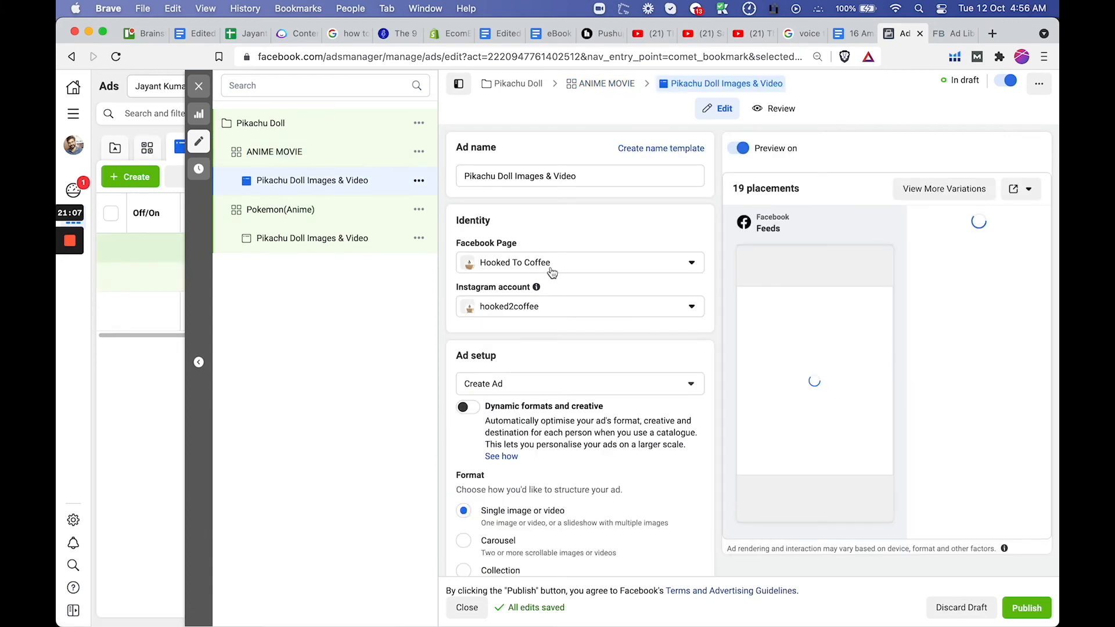
scroll(468, 458, "down", 5)
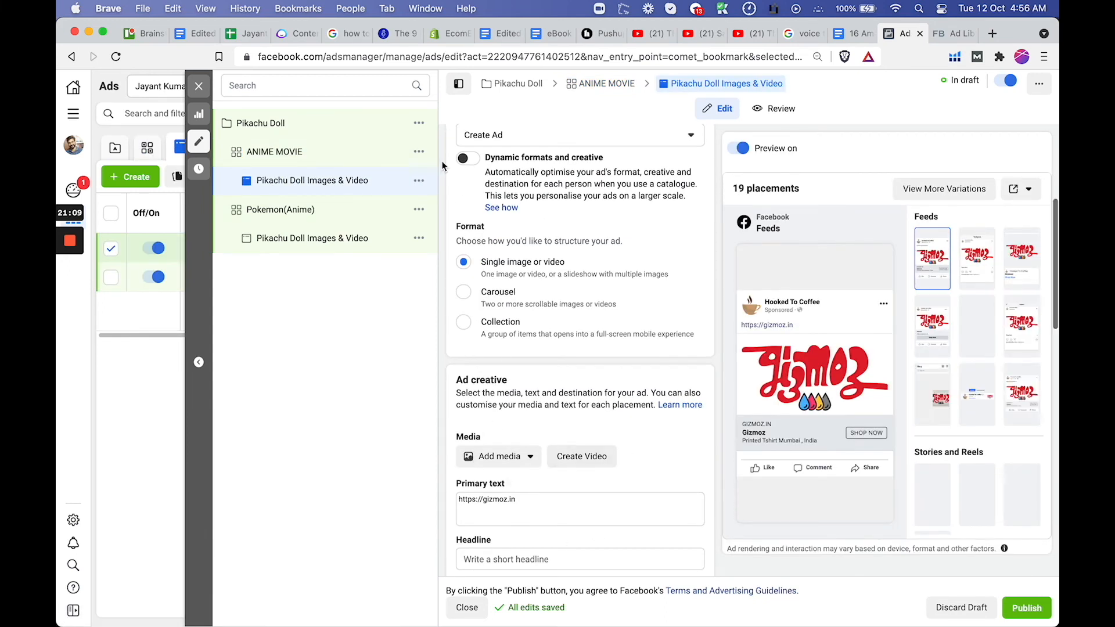
Quickly duplicate the ANIME MOVIE ad set and rename the copy Manga
left_click(420, 155)
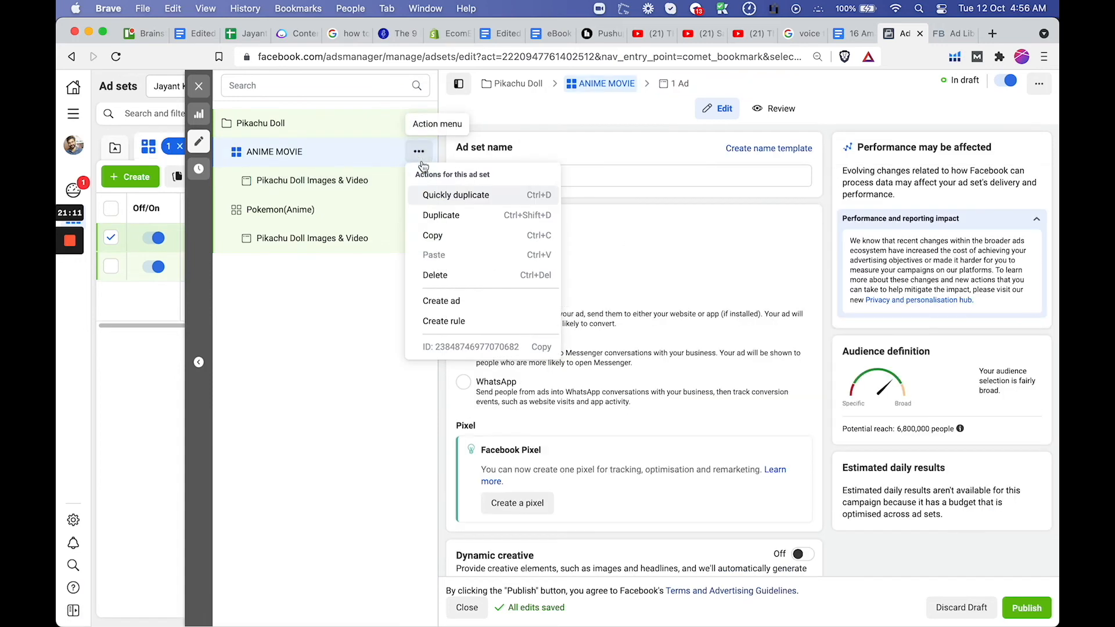
left_click(441, 197)
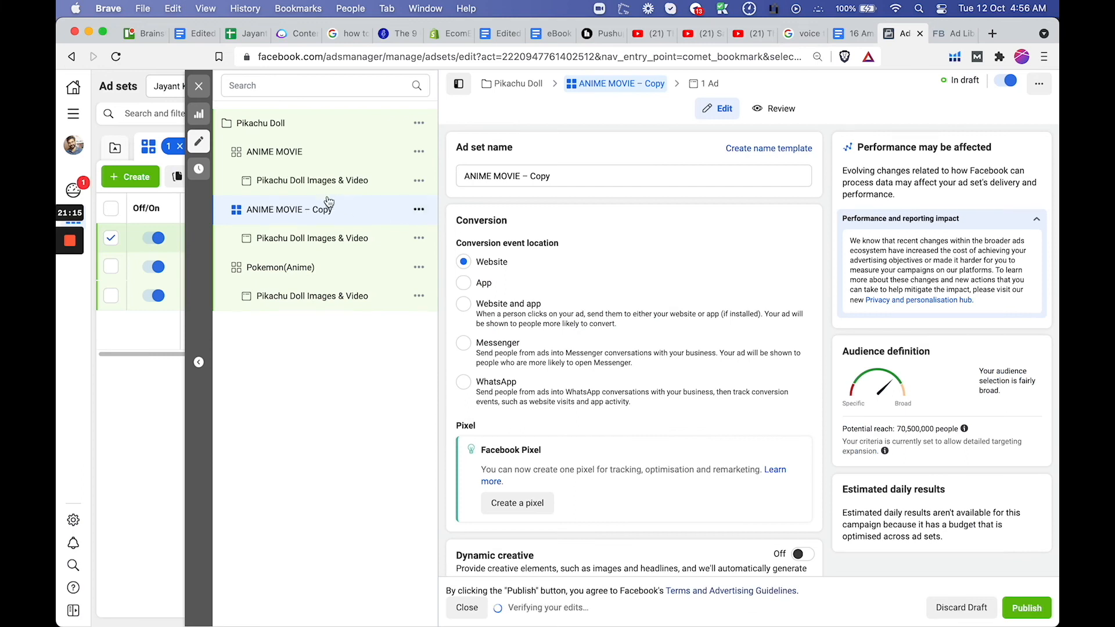
left_click_drag(560, 178, 438, 179)
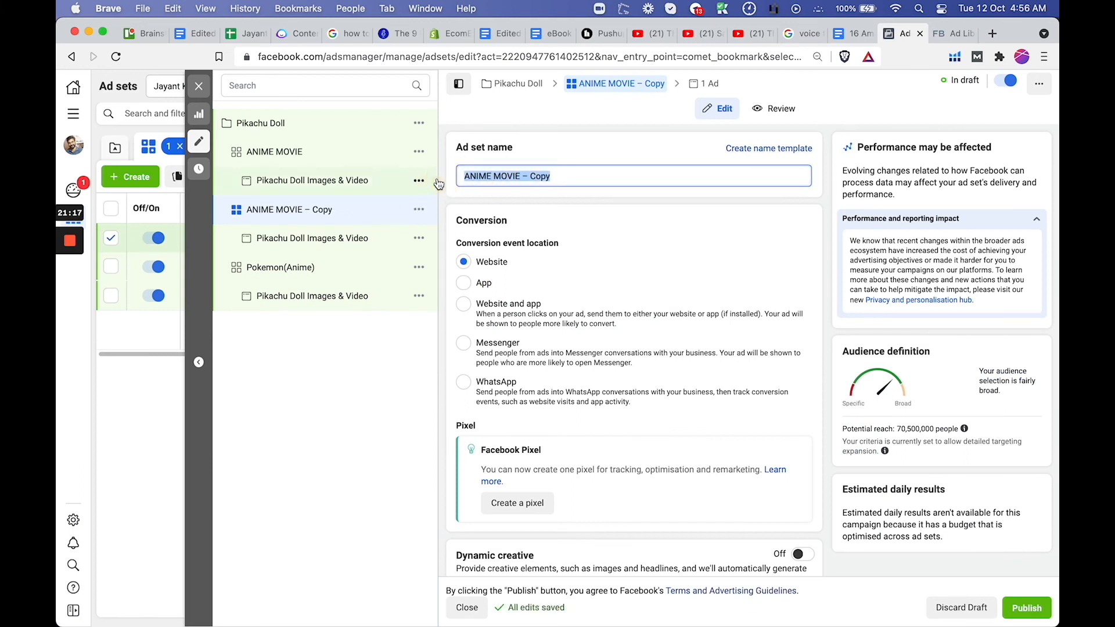
type("Manga")
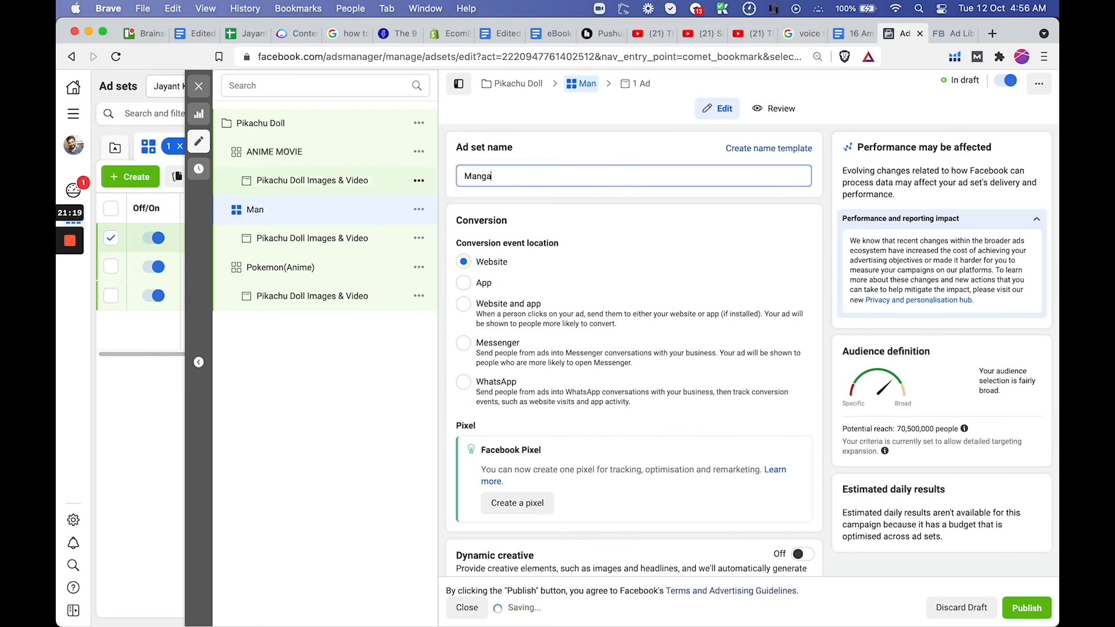
Replace the Anime films interest in the Manga ad set's detailed targeting with the Manga interest
scroll(699, 307, "down", 5)
scroll(700, 302, "down", 10)
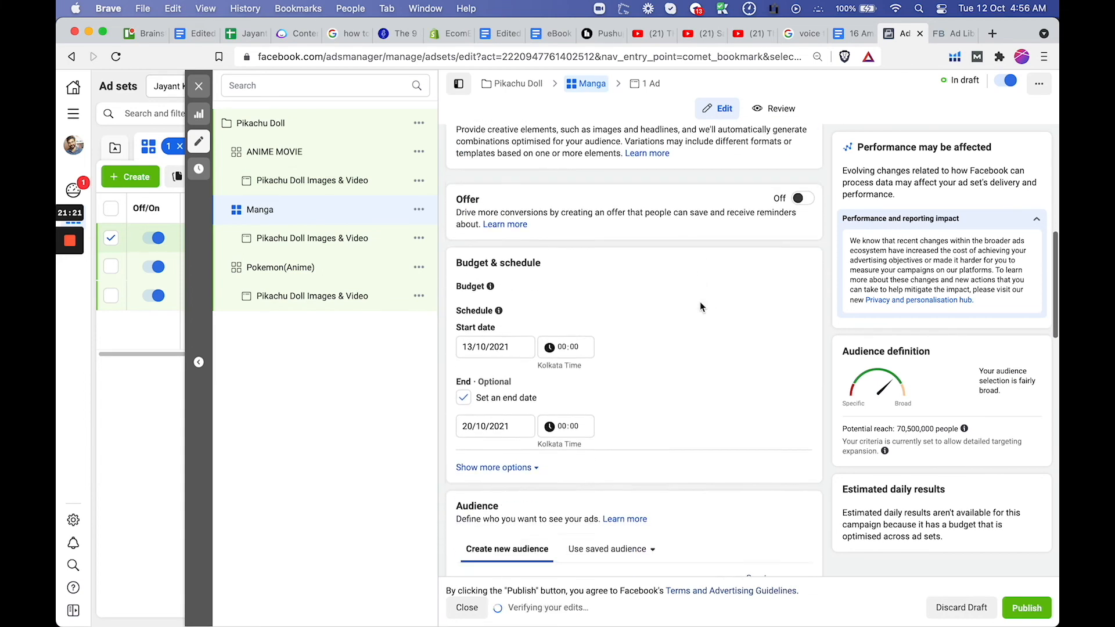
mouse_move(617, 391)
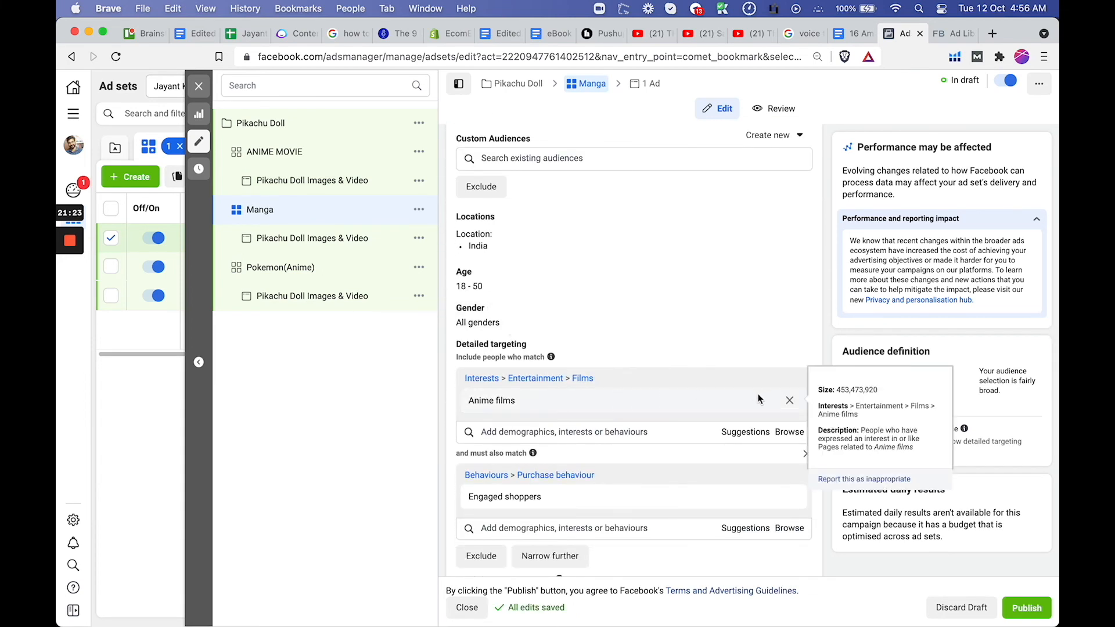
left_click(790, 400)
left_click(609, 390)
type("manga")
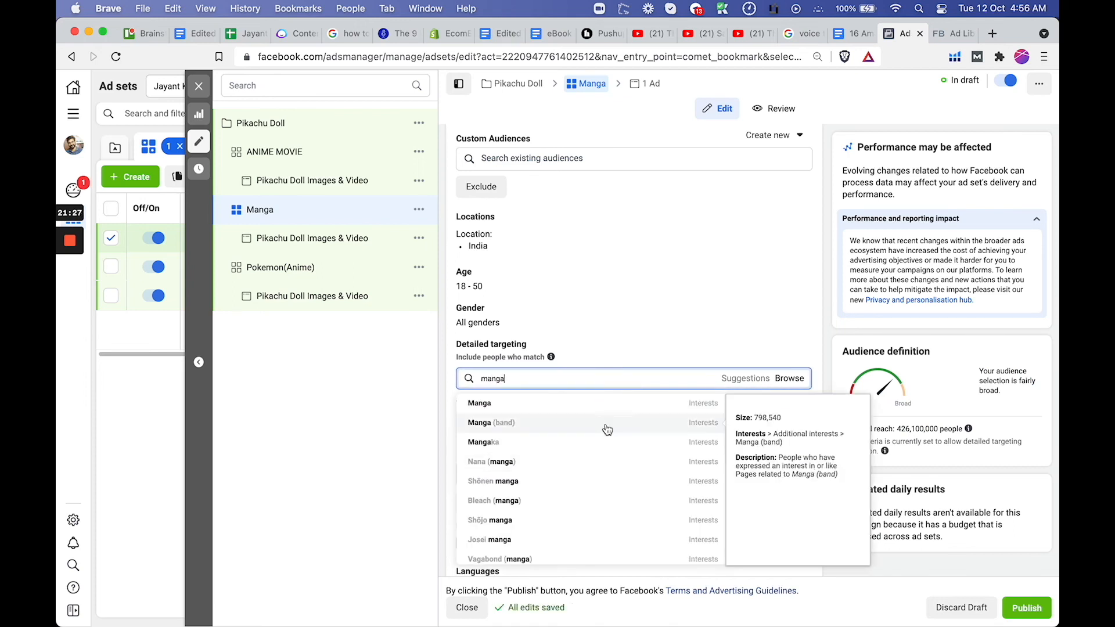
left_click(595, 404)
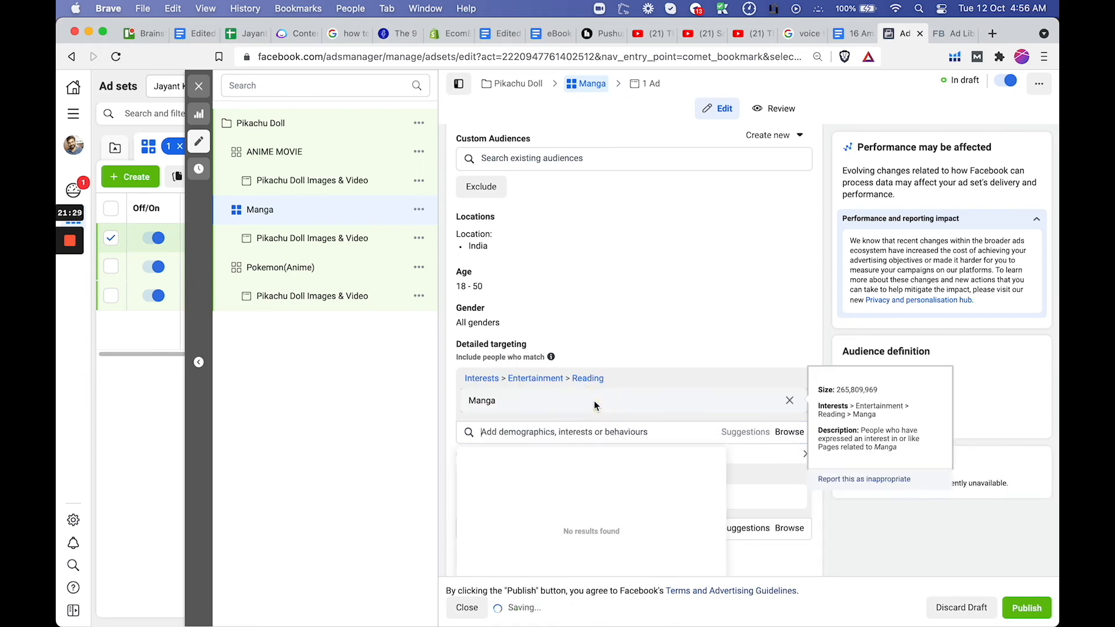
Turn off detailed targeting expansion for the Manga ad set and check its potential reach and remaining settings
scroll(580, 482, "down", 5)
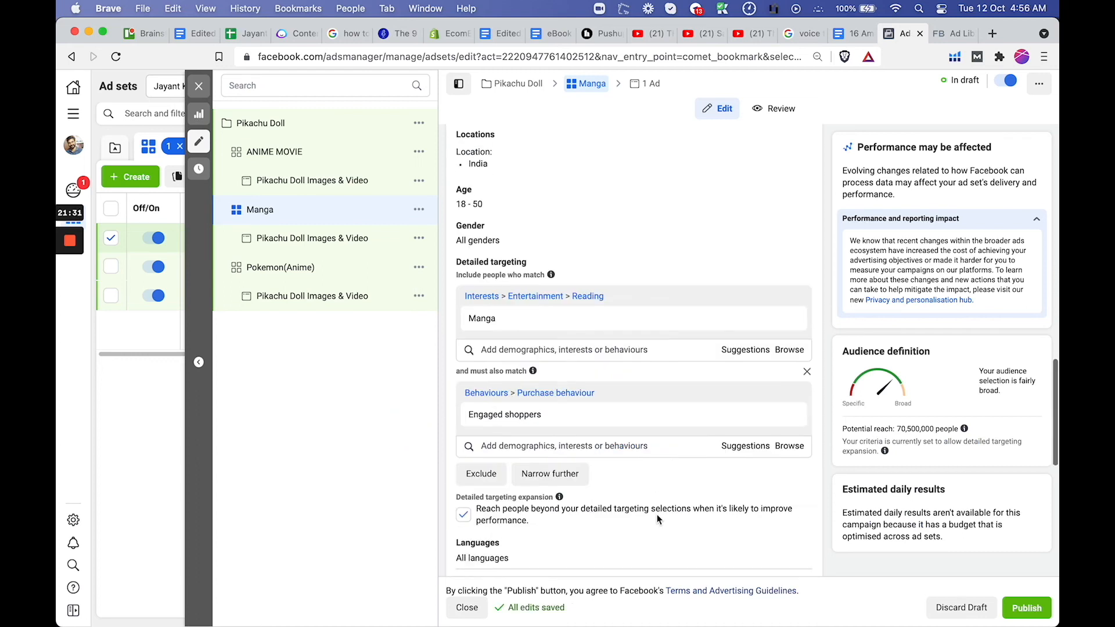
left_click(468, 457)
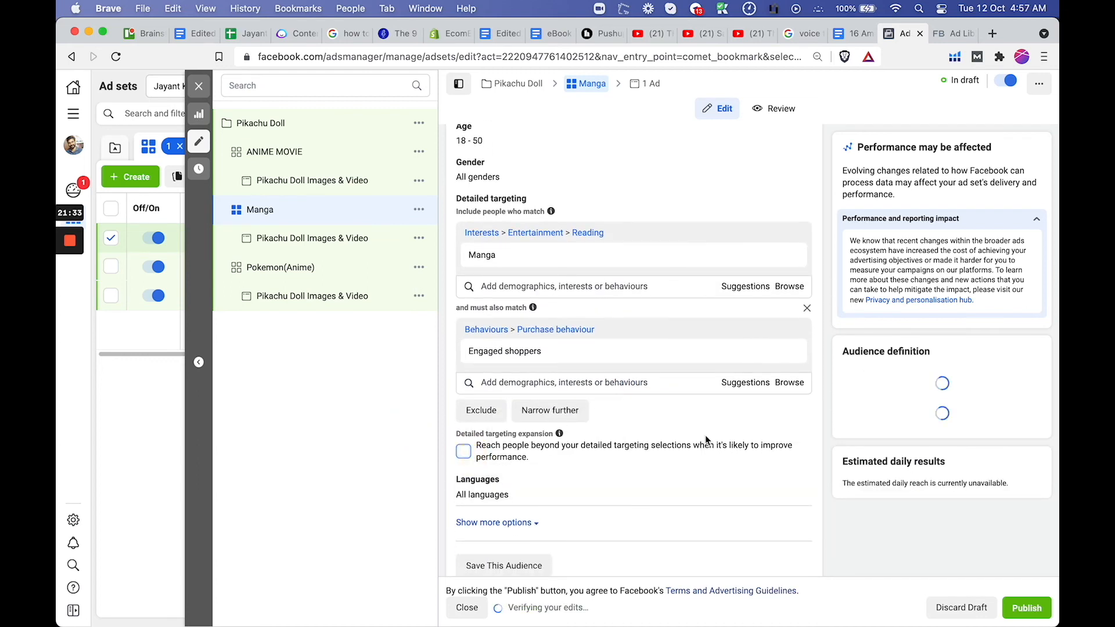
double_click(898, 429)
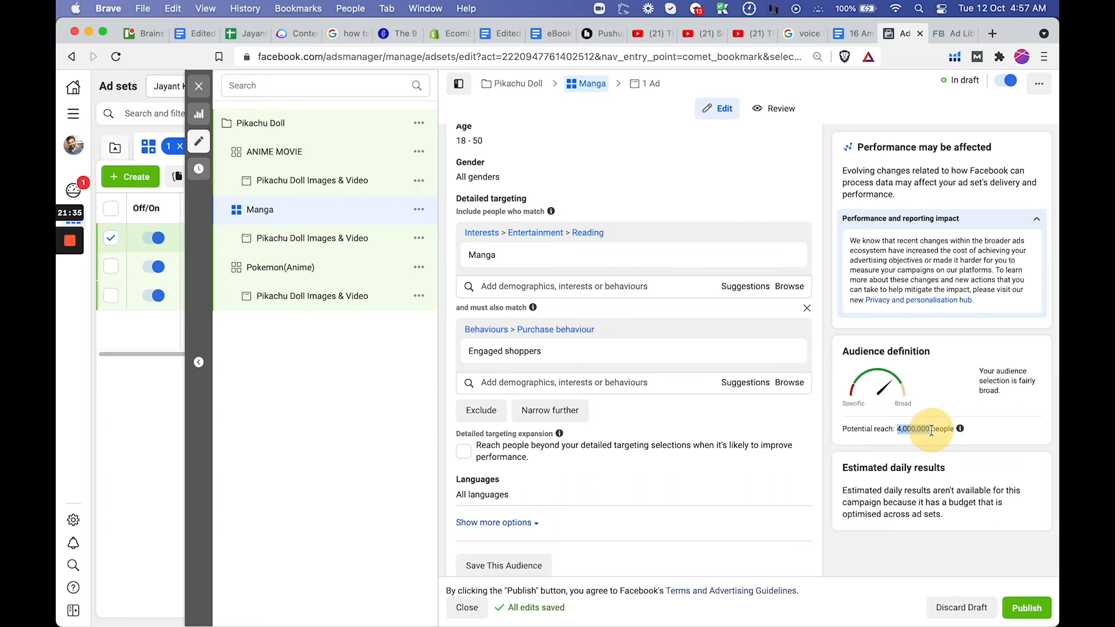
scroll(622, 418, "down", 4)
scroll(616, 425, "down", 3)
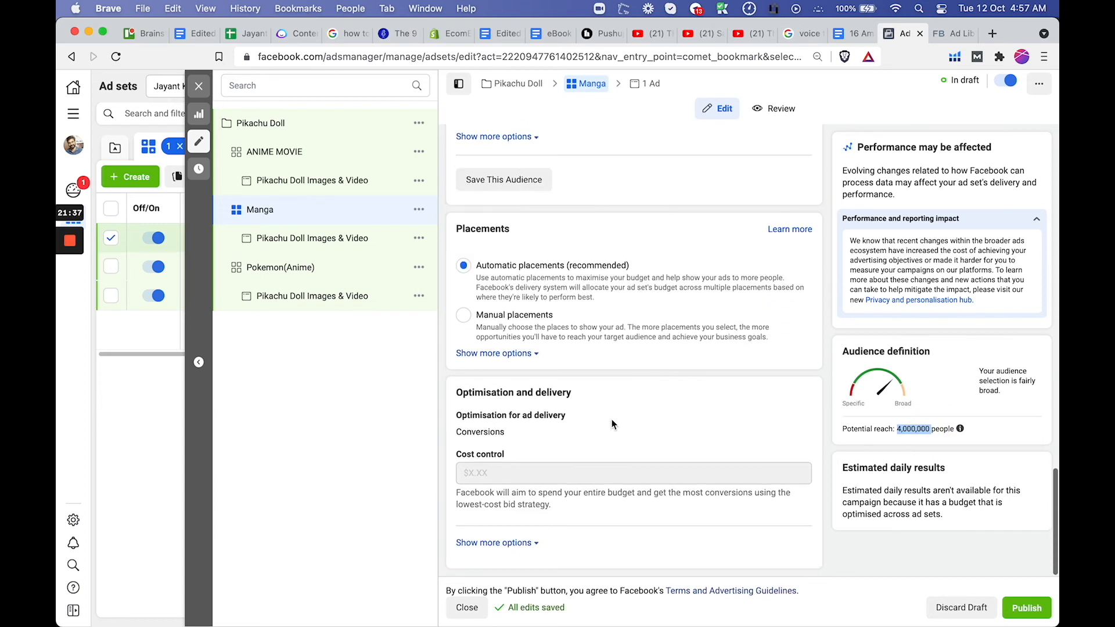
Review the Manga ad set's location, age, gender and detailed targeting, including the interest and the narrowing behaviour
left_click(399, 368)
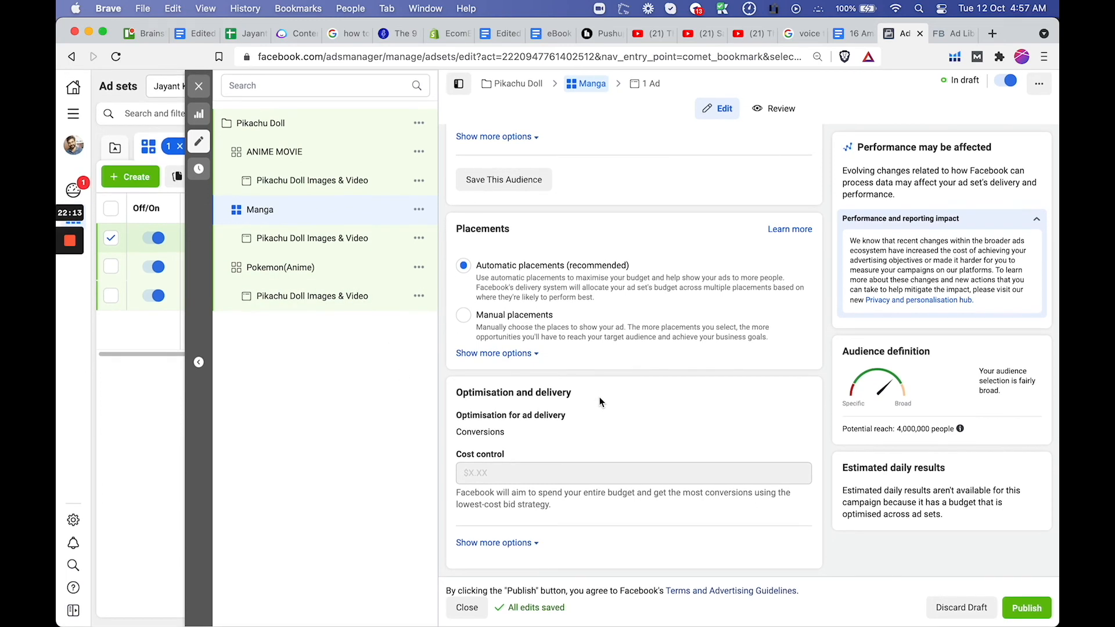
scroll(608, 365, "up", 10)
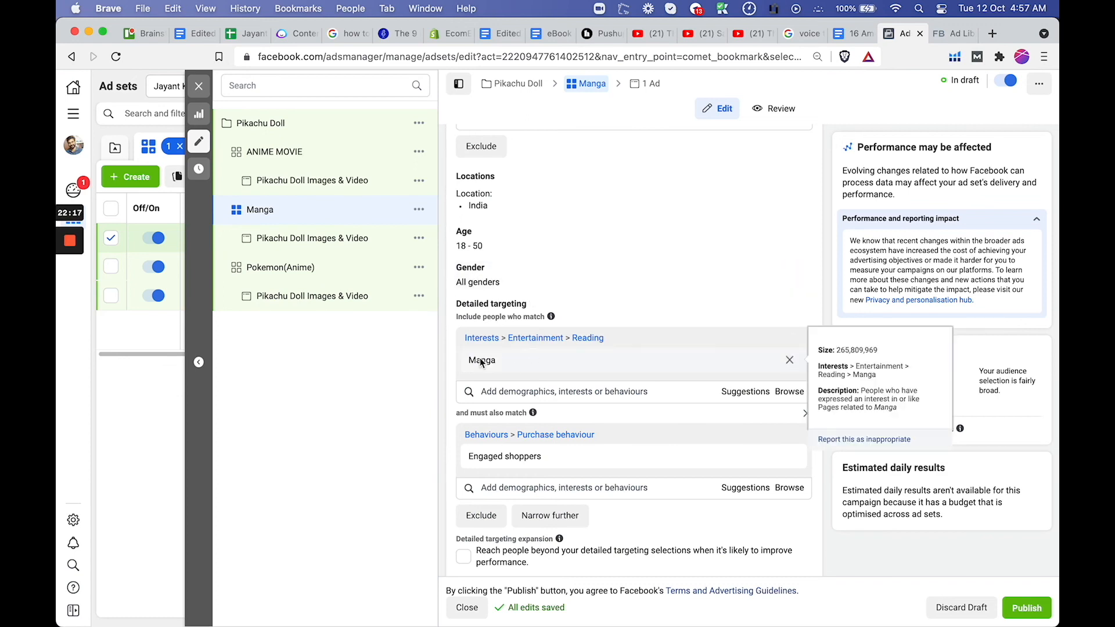
scroll(560, 391, "down", 3)
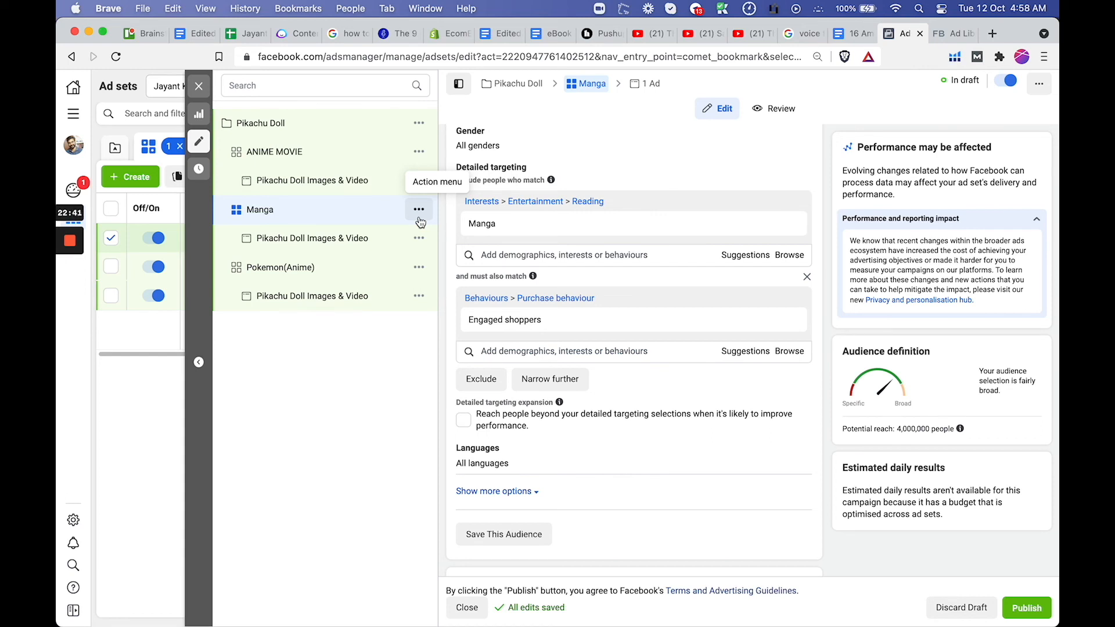
Switch to the eCommerce ads mind map in MindNode and select the Scaling topic below the Testing Phase branch
mouse_move(56, 435)
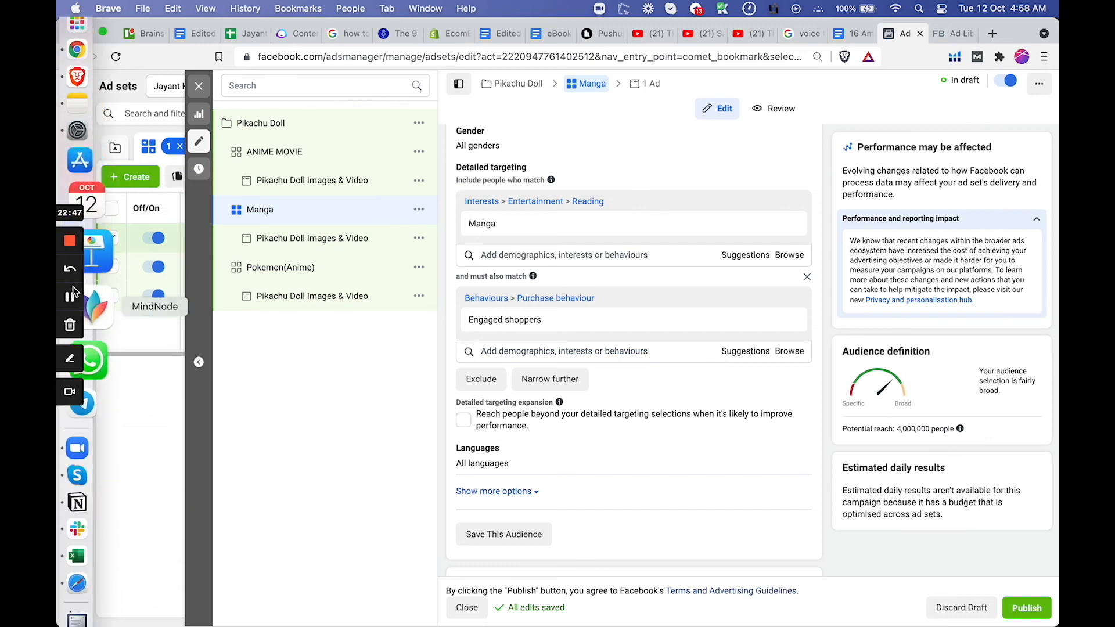
left_click(99, 302)
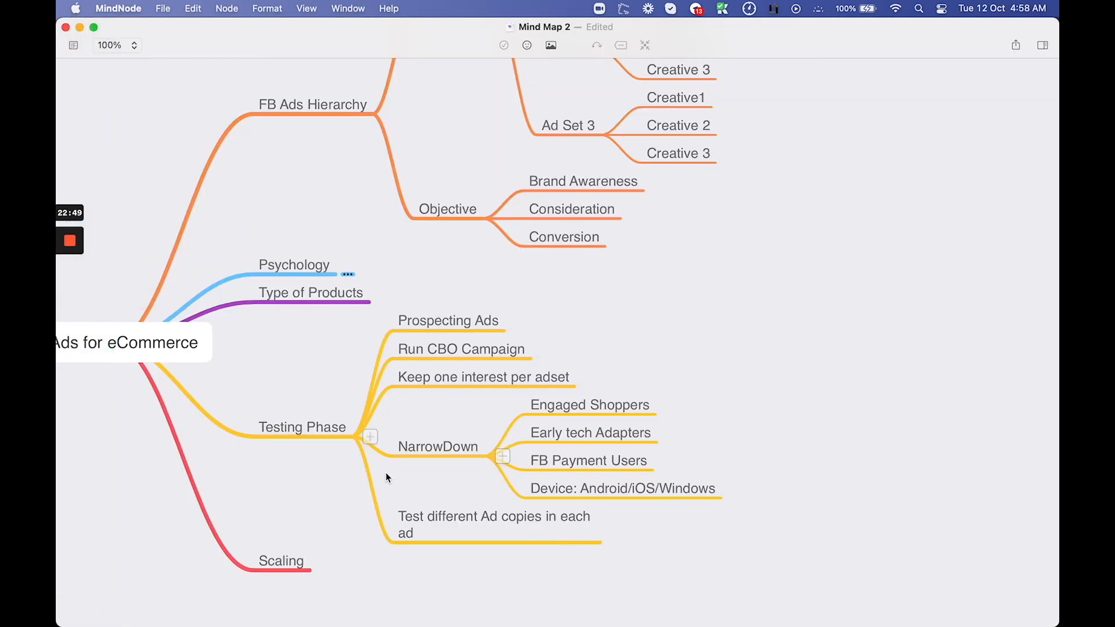
scroll(385, 472, "down", 5)
left_click(289, 466)
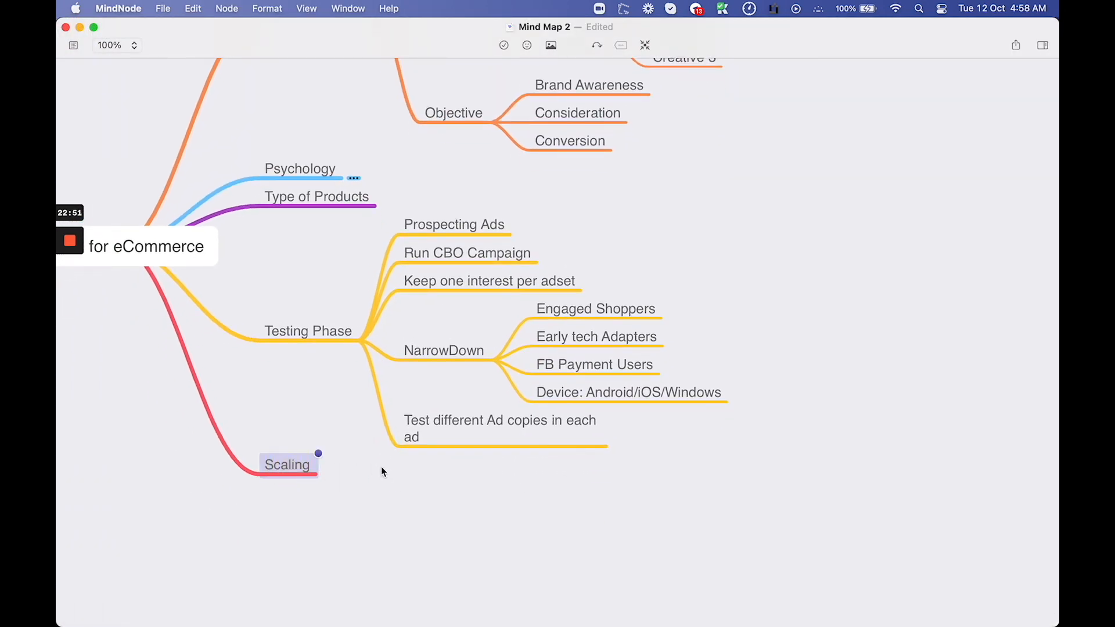